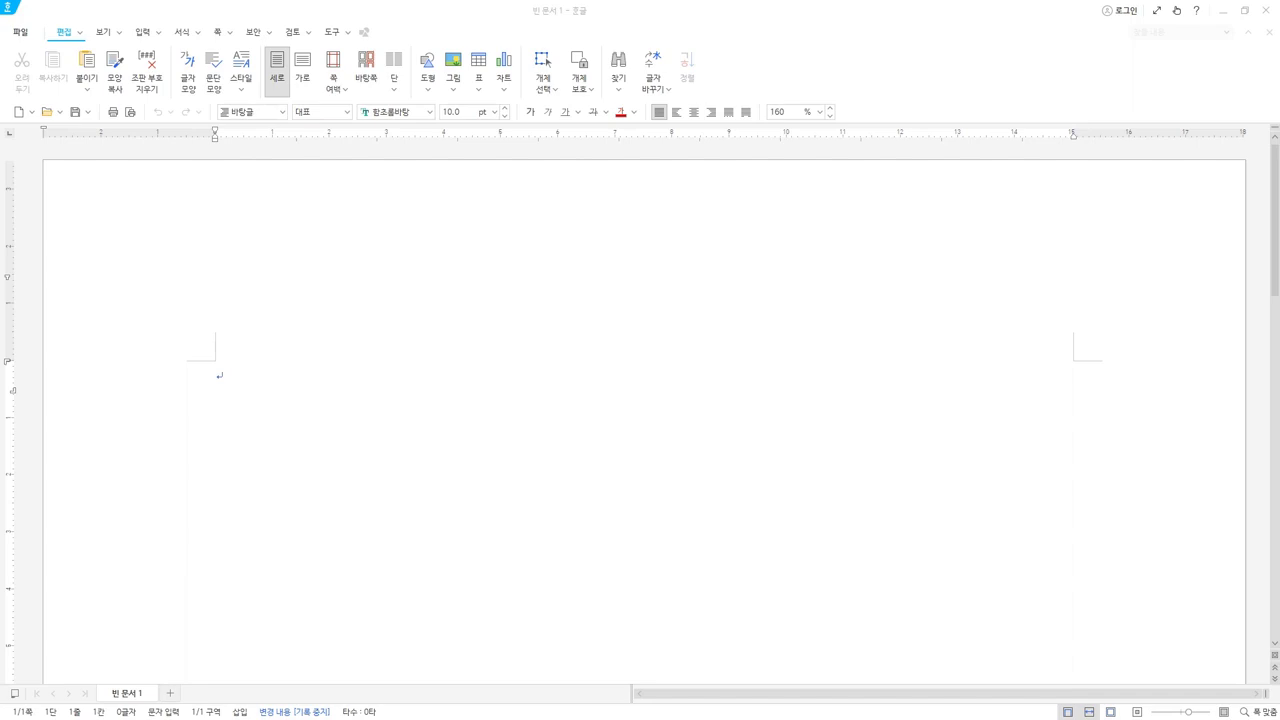
# - Open the page setup and set the top margin and the header margin to 10 mm each
pyautogui.click(460, 423)
pyautogui.press('F7')
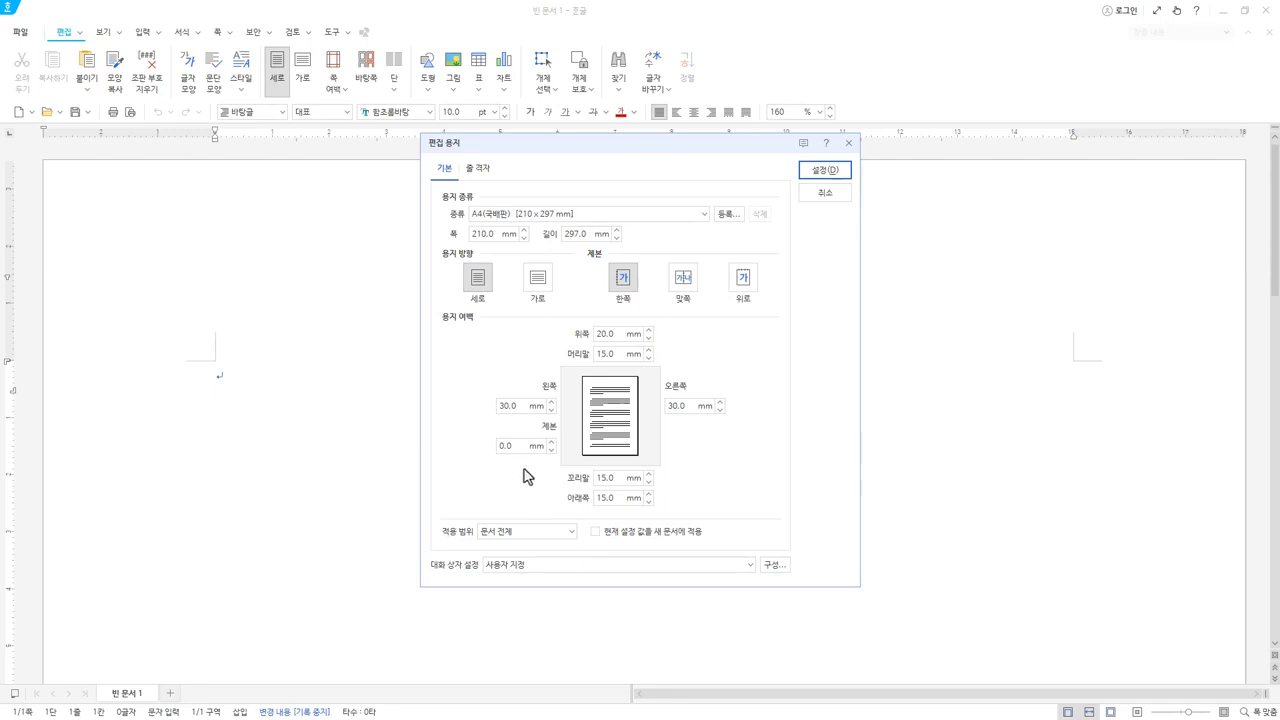
pyautogui.click(619, 334)
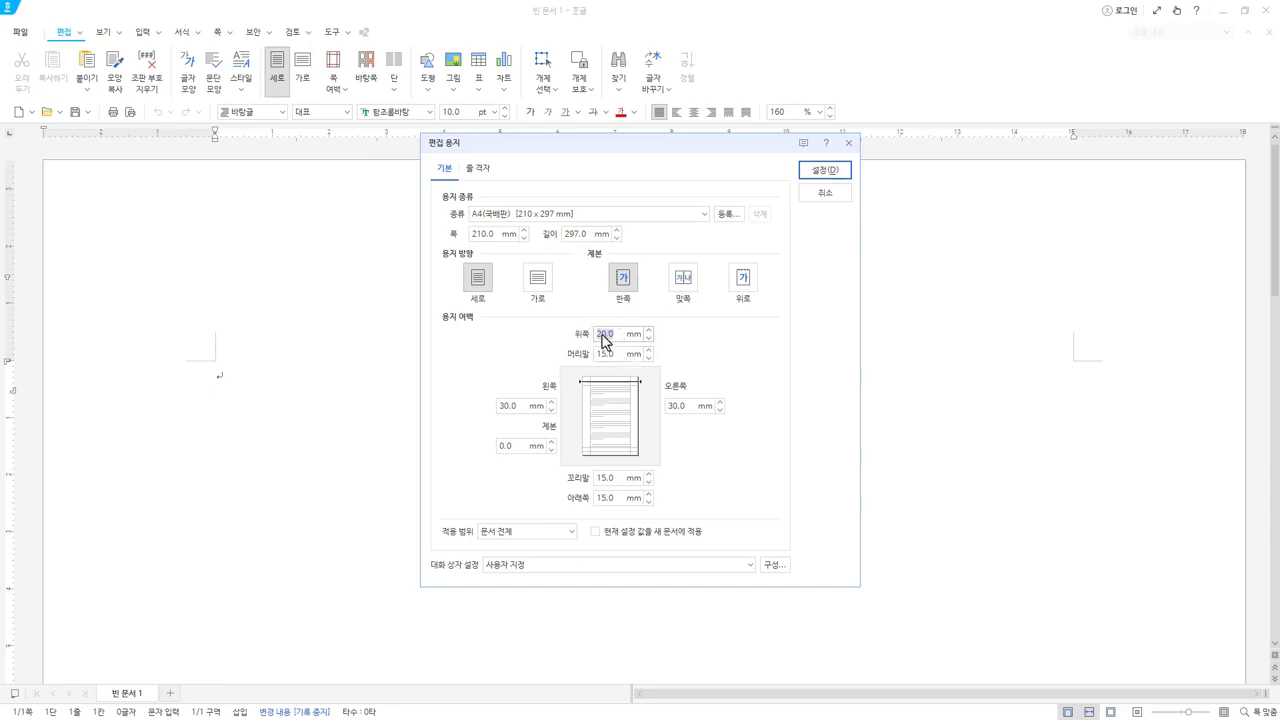
pyautogui.moveTo(603, 334); pyautogui.dragTo(619, 337)
pyautogui.write('10')
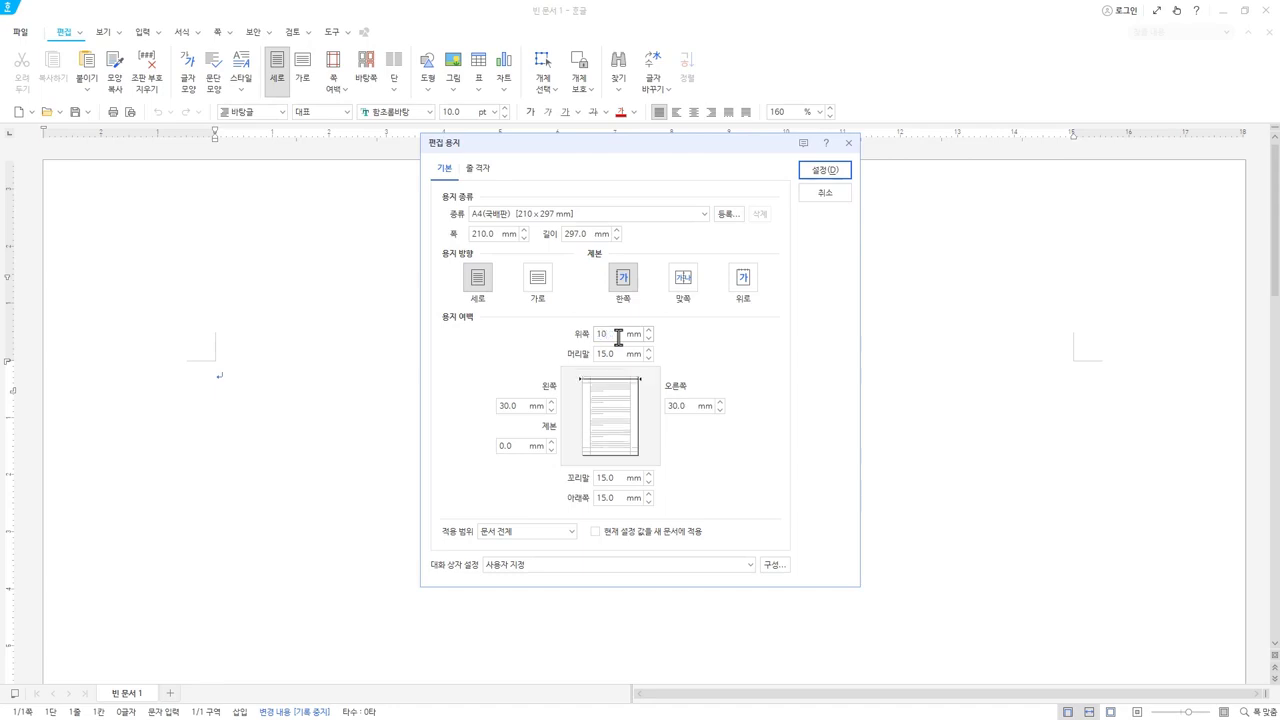
pyautogui.press('Tab')
pyautogui.write('10')
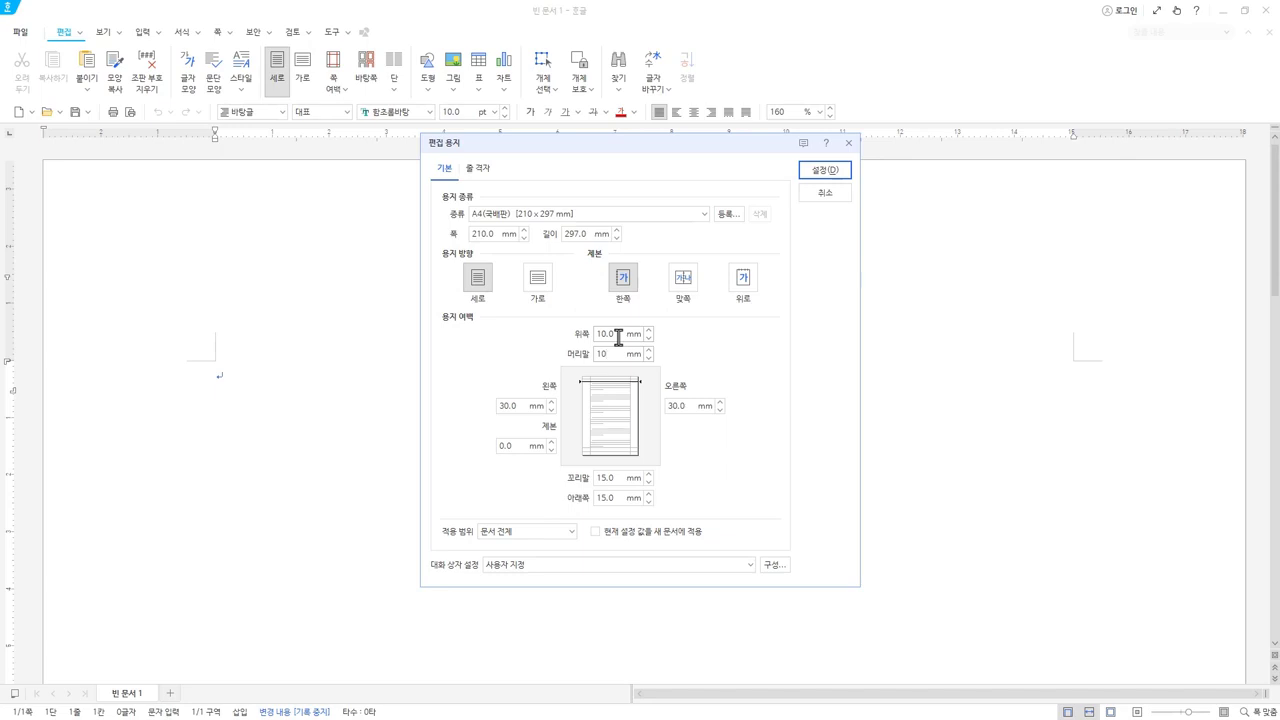
pyautogui.press('Tab')
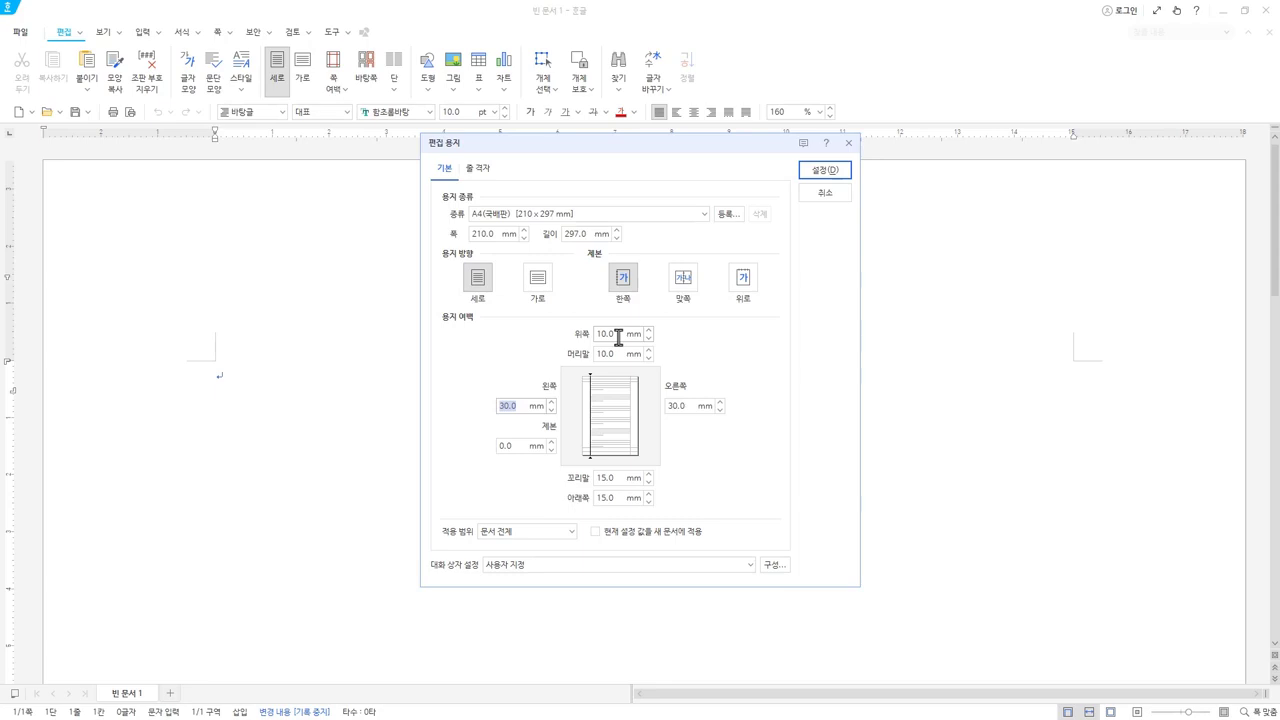
# - Set the left and right page margins to 20 mm each, leaving the binding margin as it is
pyautogui.write('20')
pyautogui.press('Tab')
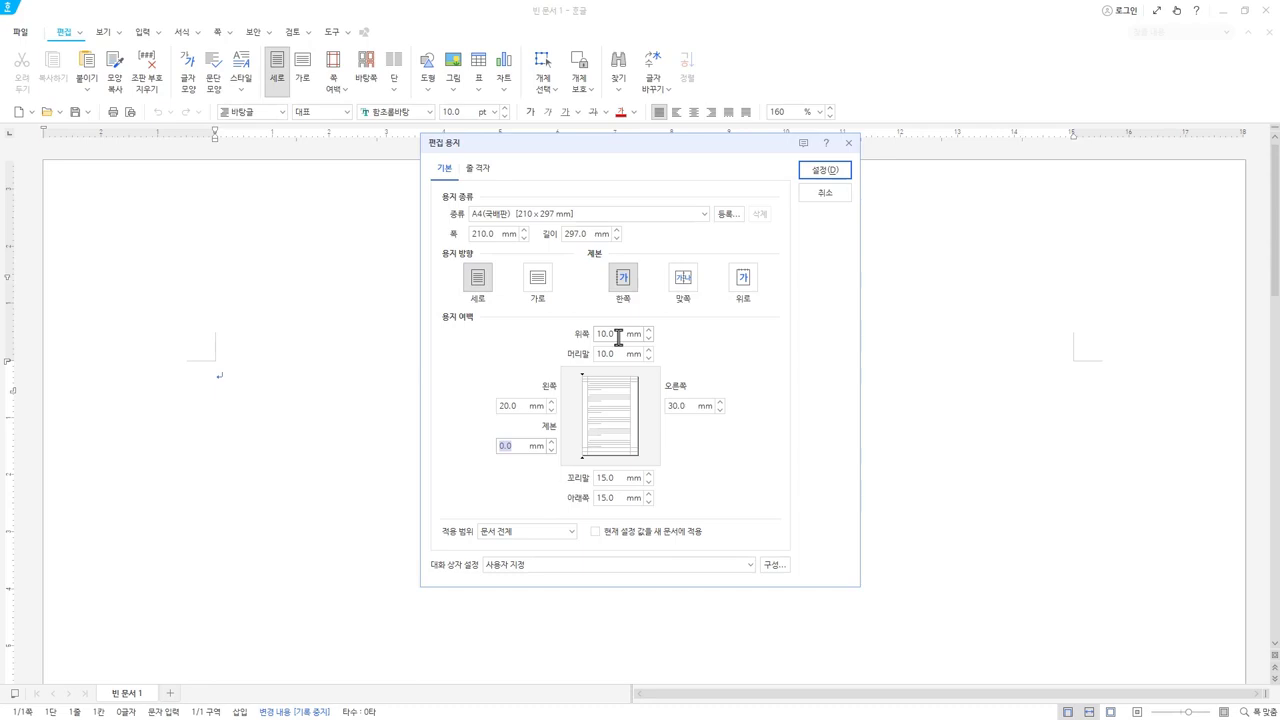
pyautogui.press('Tab')
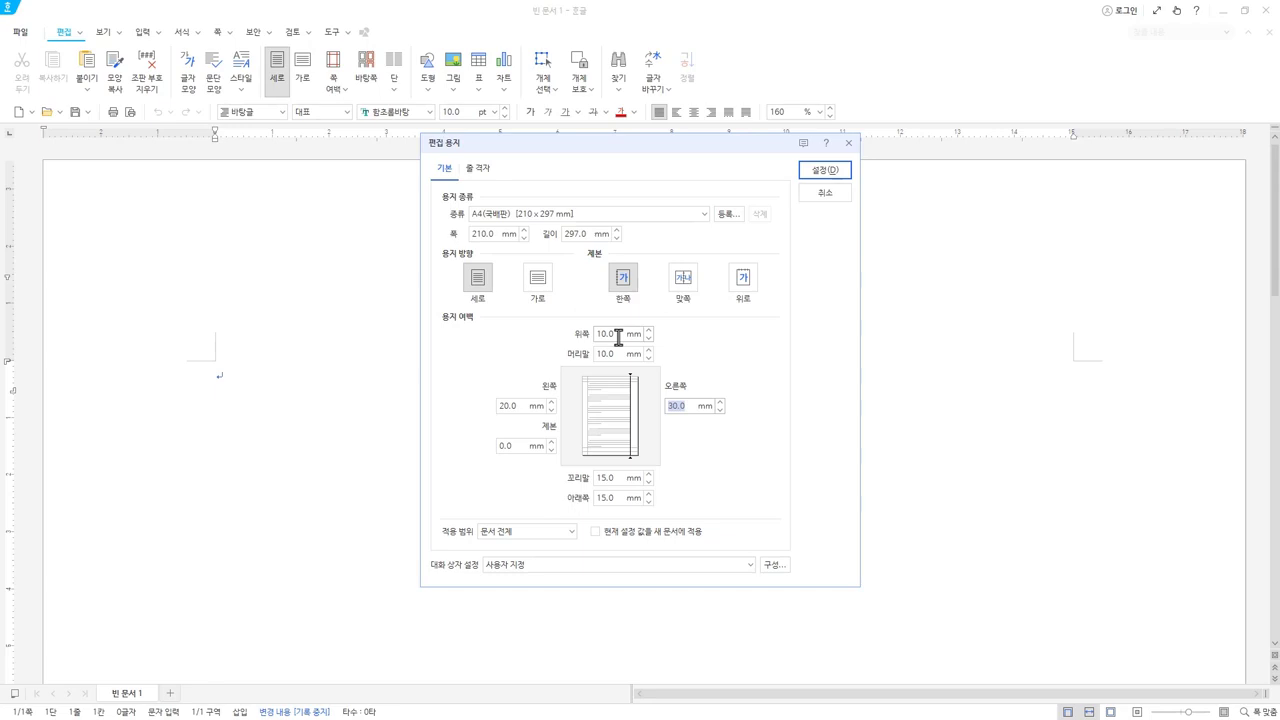
pyautogui.write('20')
pyautogui.press('Tab')
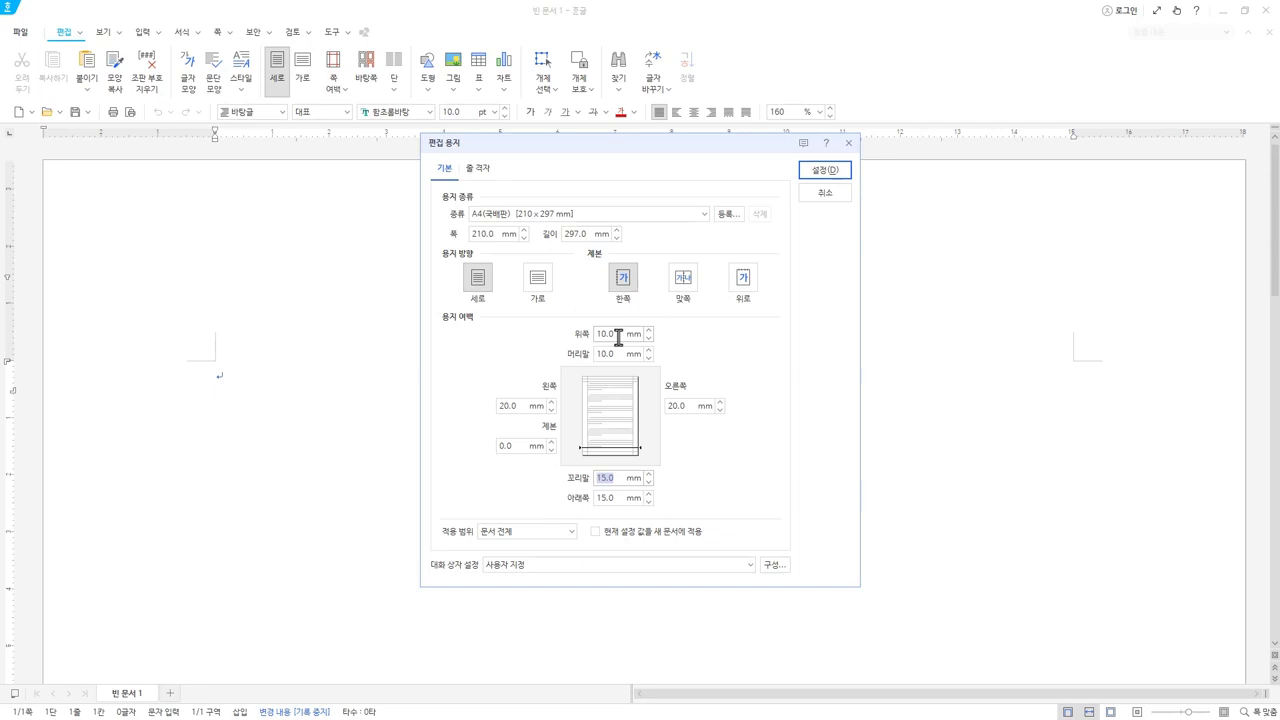
# - Set the footer margin and the bottom margin to 10 mm each
pyautogui.write('10')
pyautogui.press('Tab')
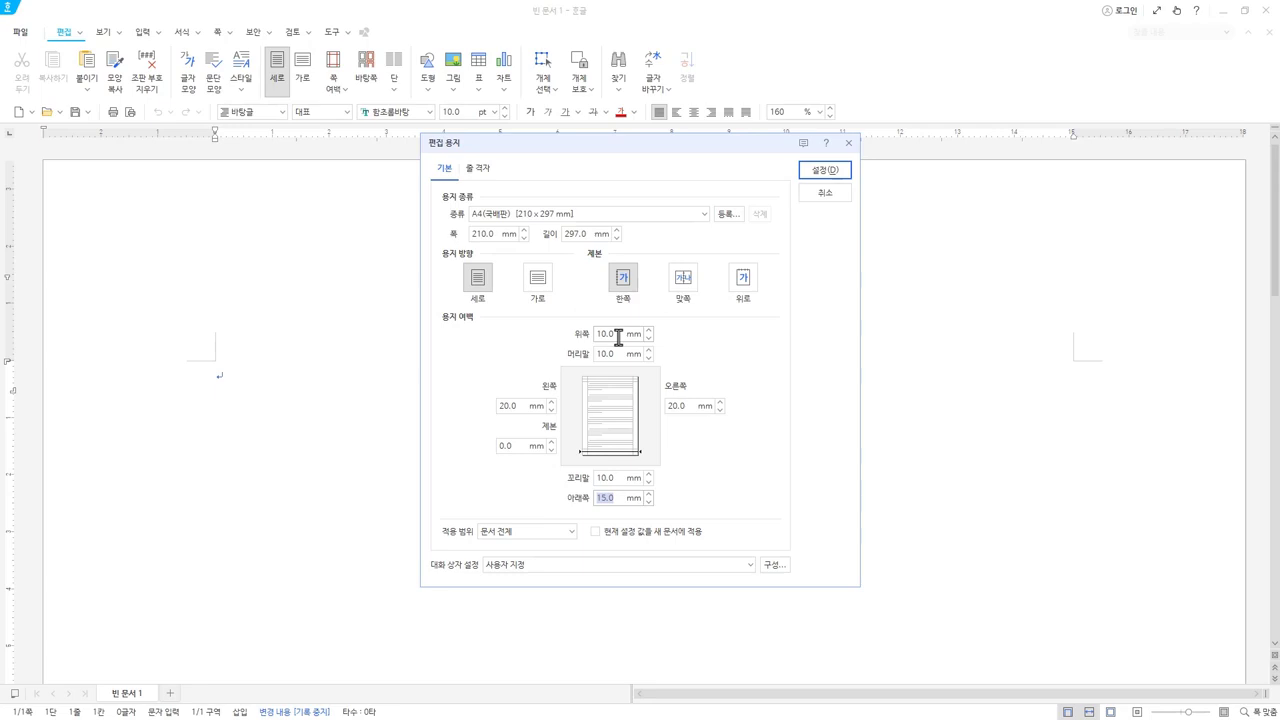
pyautogui.write('10')
pyautogui.click(619, 478)
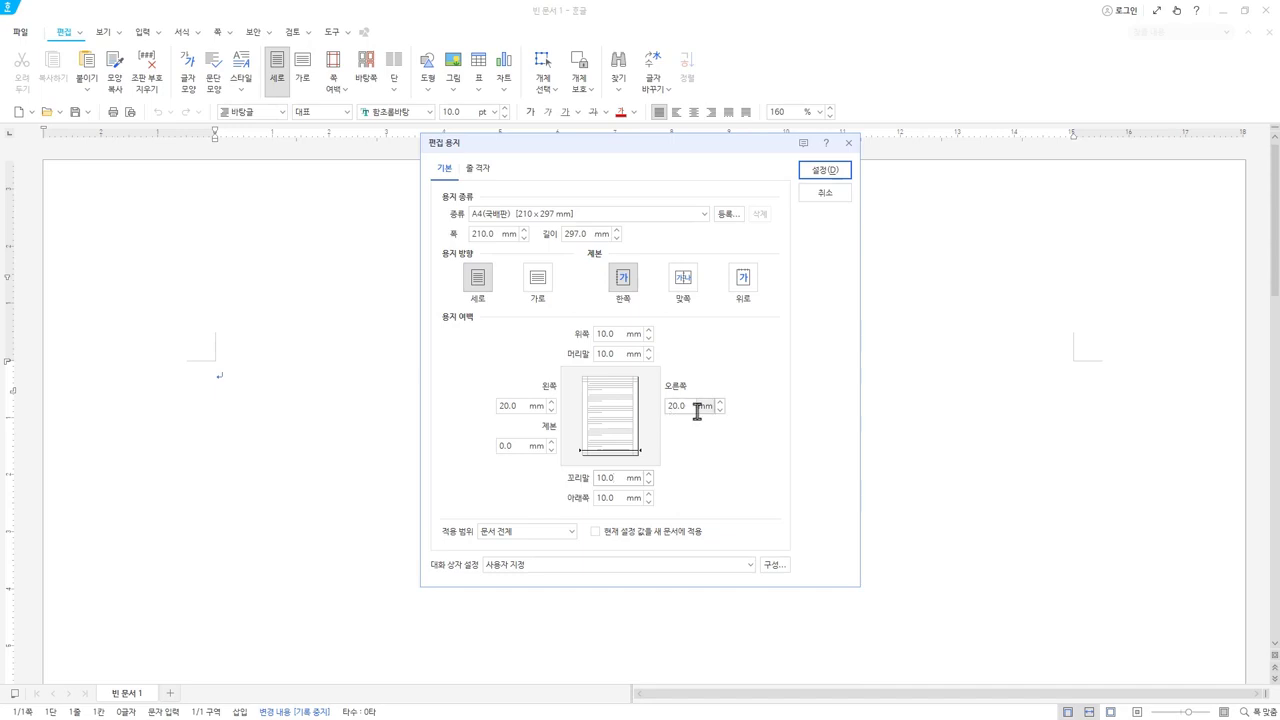
# - Check the margin fields from top to bottom and apply the page setup to the document
pyautogui.click(517, 444)
pyautogui.click(620, 337)
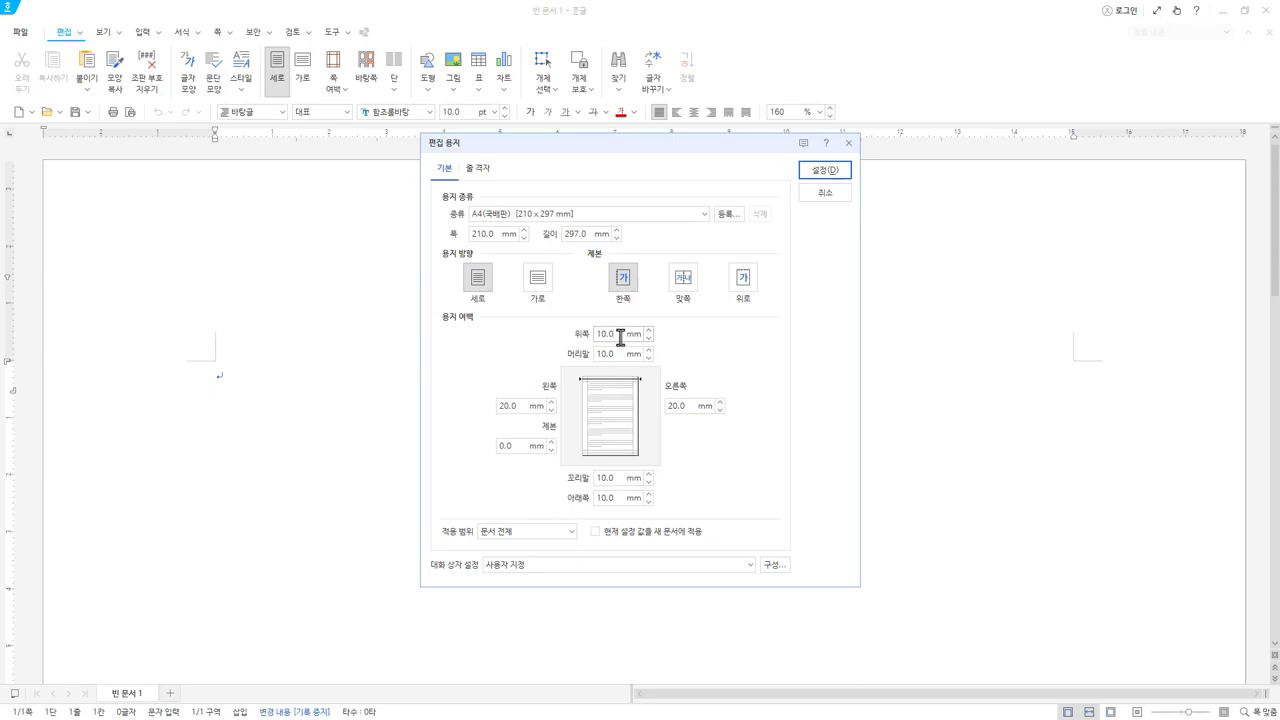
pyautogui.press('Tab')
pyautogui.press('Tab')
pyautogui.press('Tab')
pyautogui.press('Tab')
pyautogui.press('Tab')
pyautogui.click(515, 407)
pyautogui.click(537, 446)
pyautogui.press('Escape')
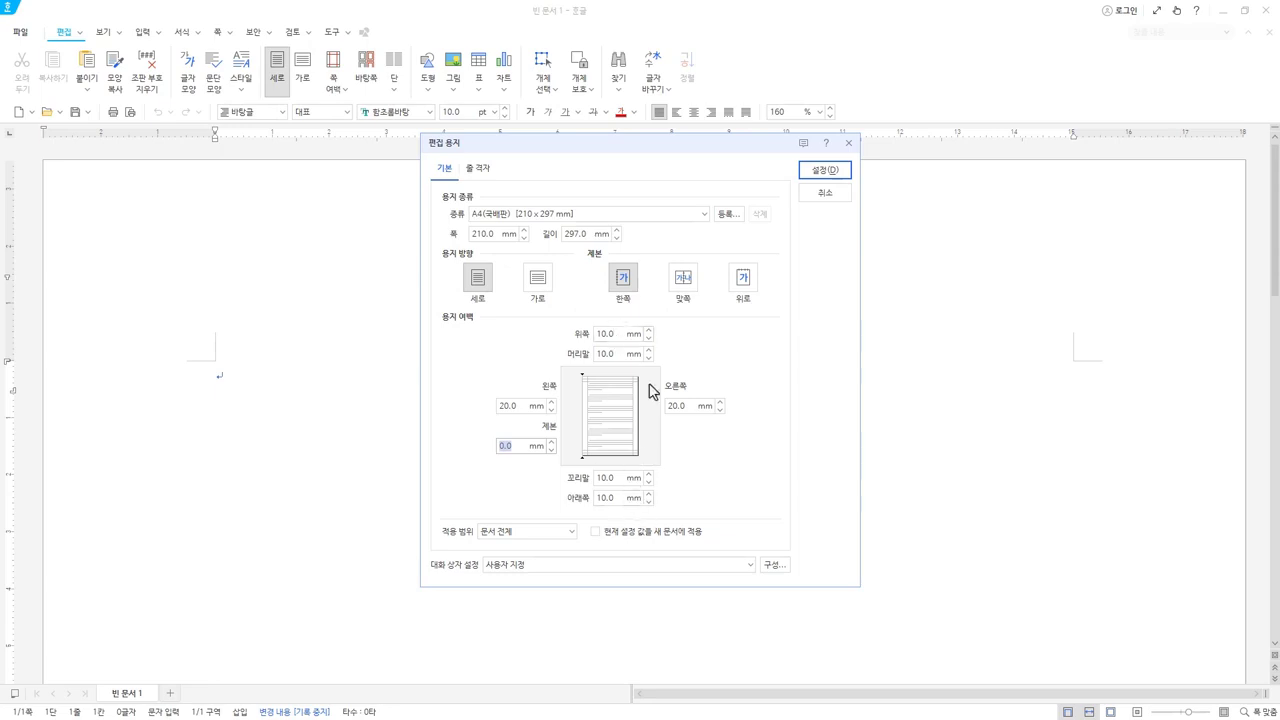
pyautogui.click(619, 497)
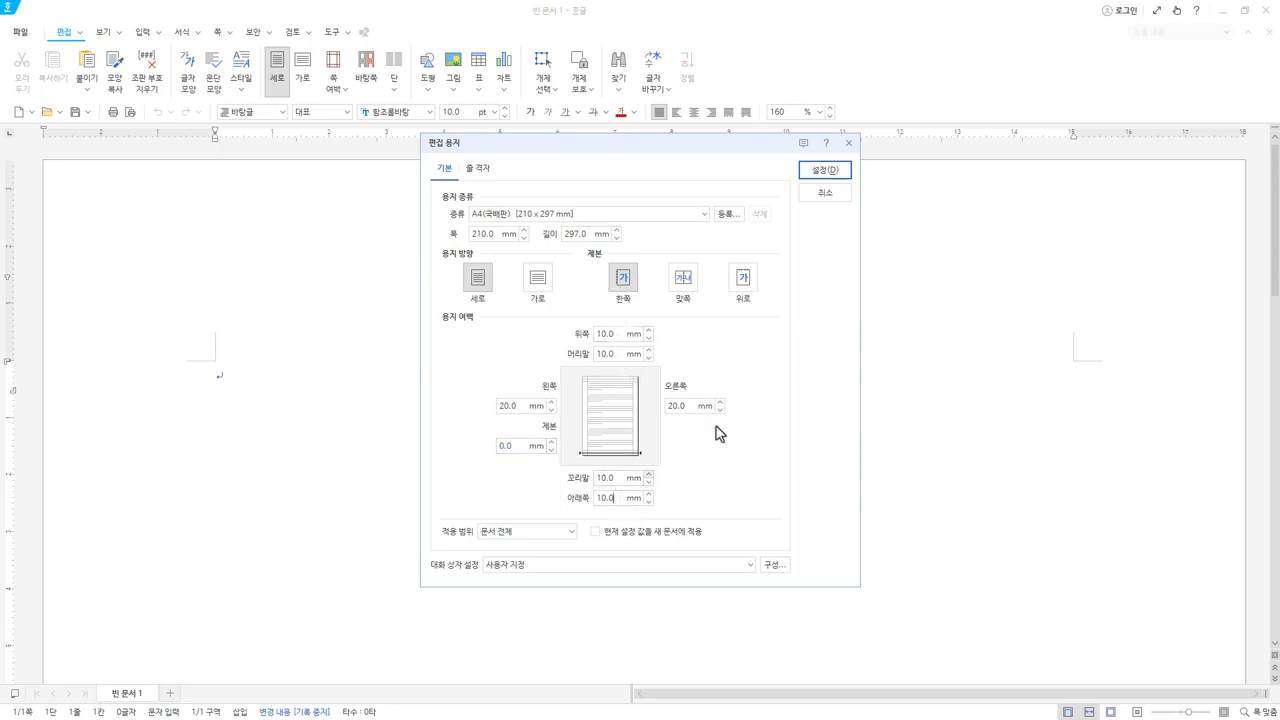
pyautogui.click(826, 171)
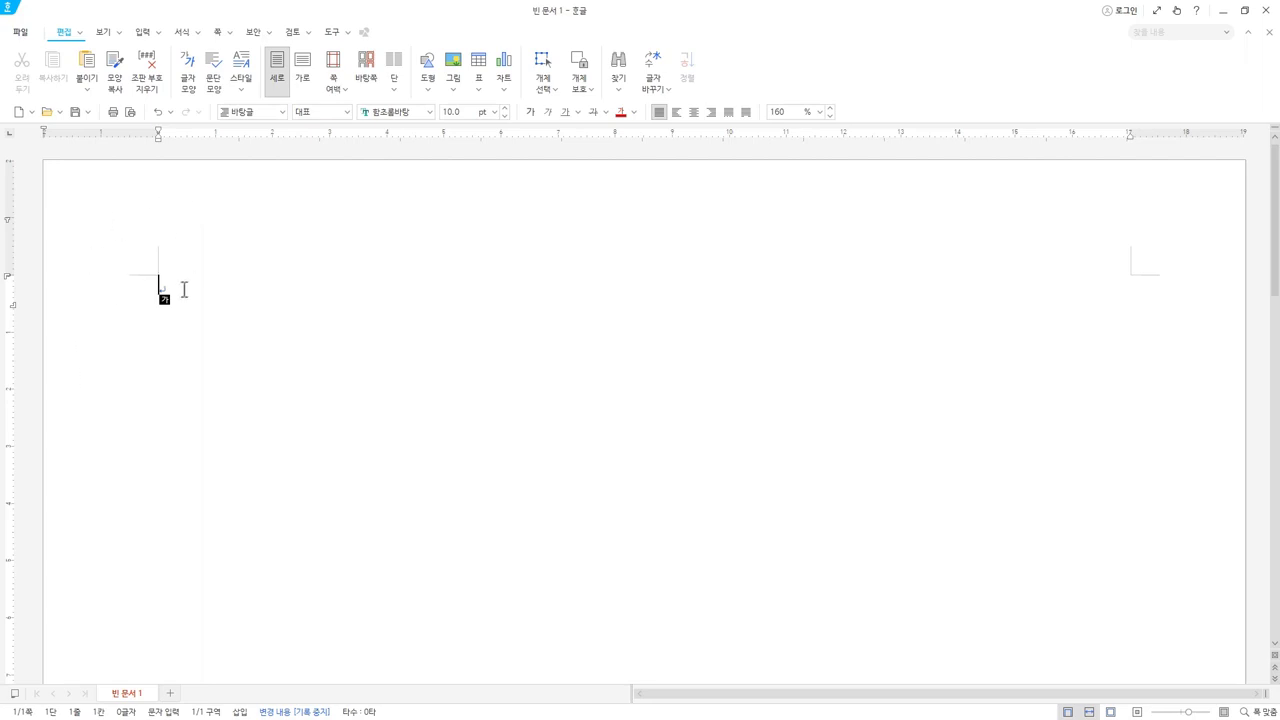
# - Undo the page setup change and redo it
pyautogui.click(158, 112)
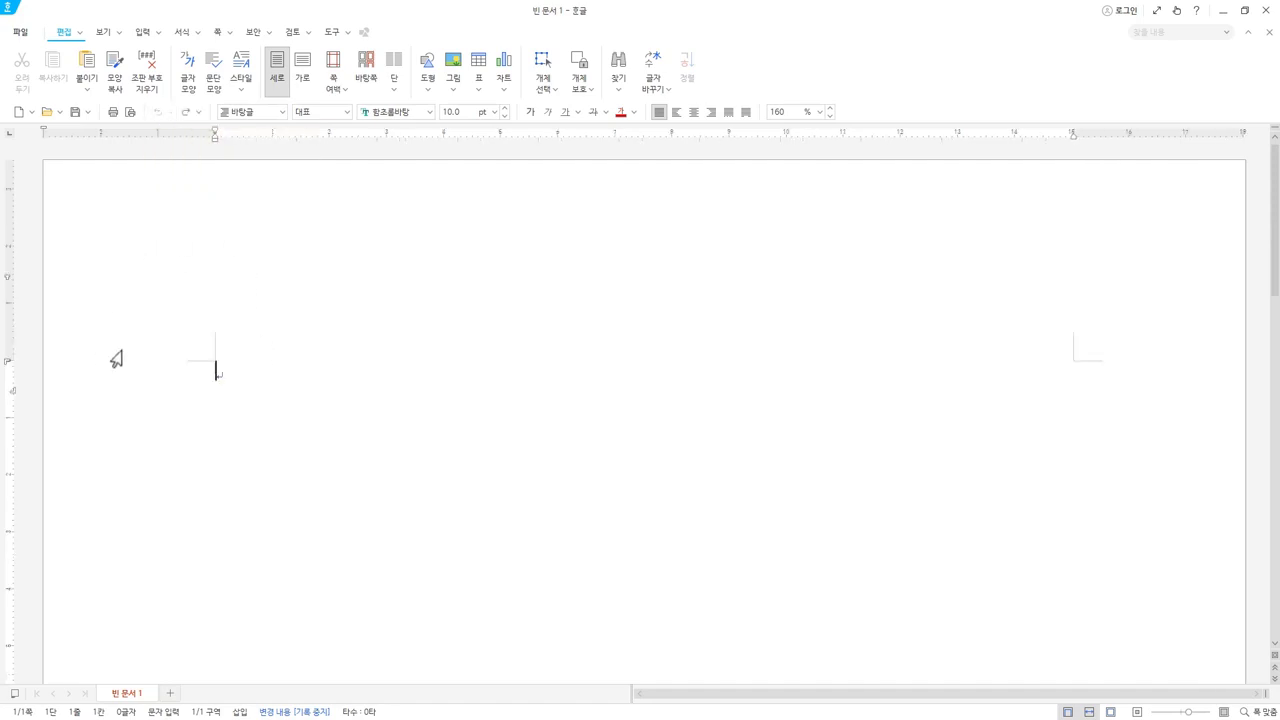
pyautogui.click(185, 112)
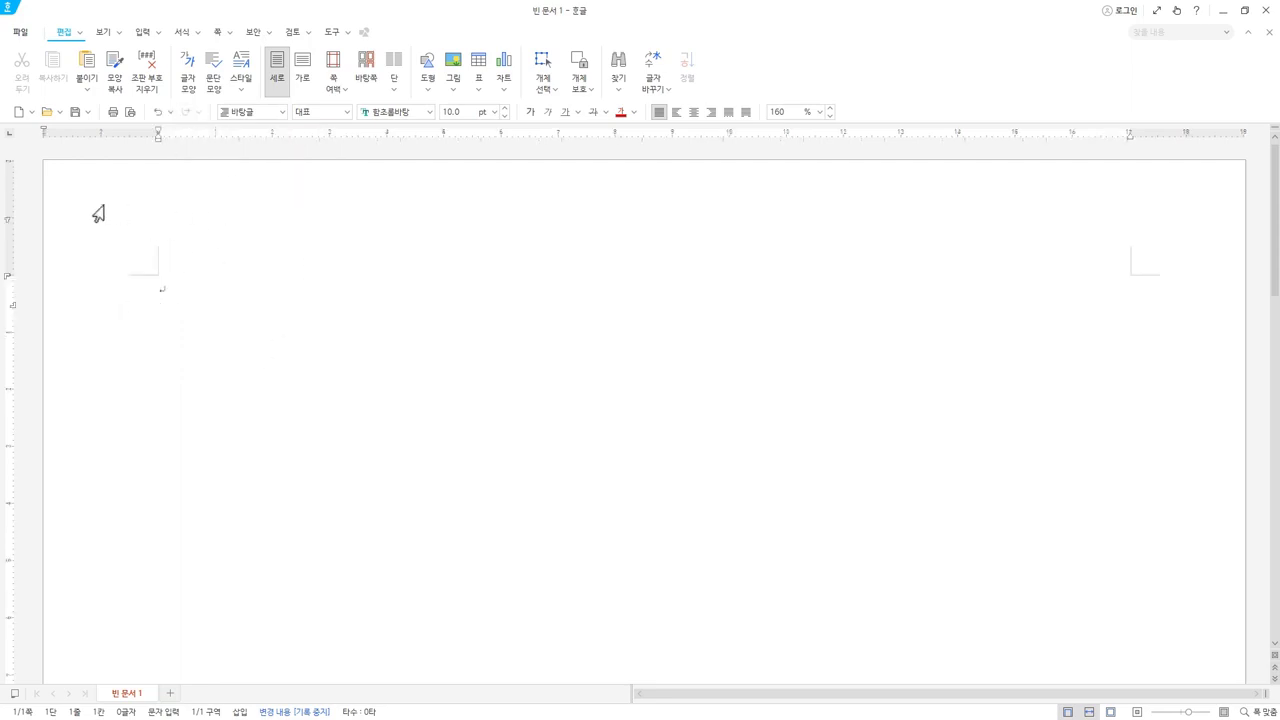
pyautogui.press('Hangul')
pyautogui.click(103, 32)
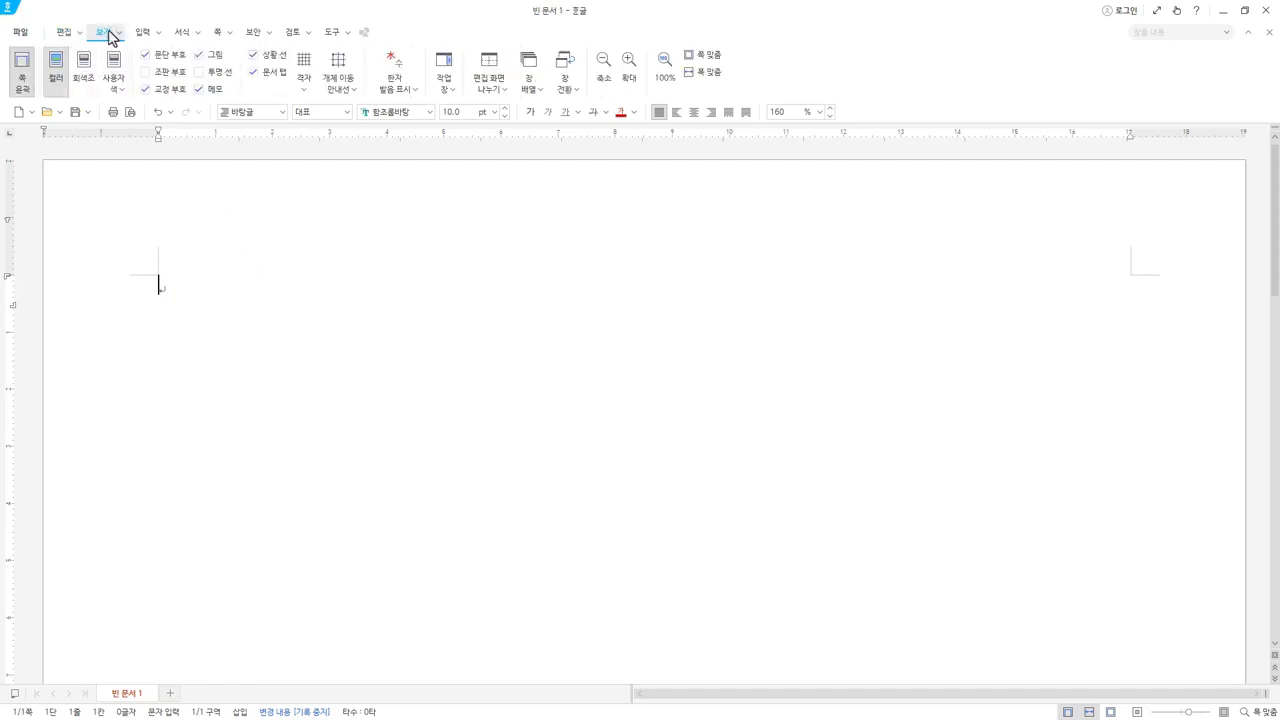
pyautogui.click(24, 90)
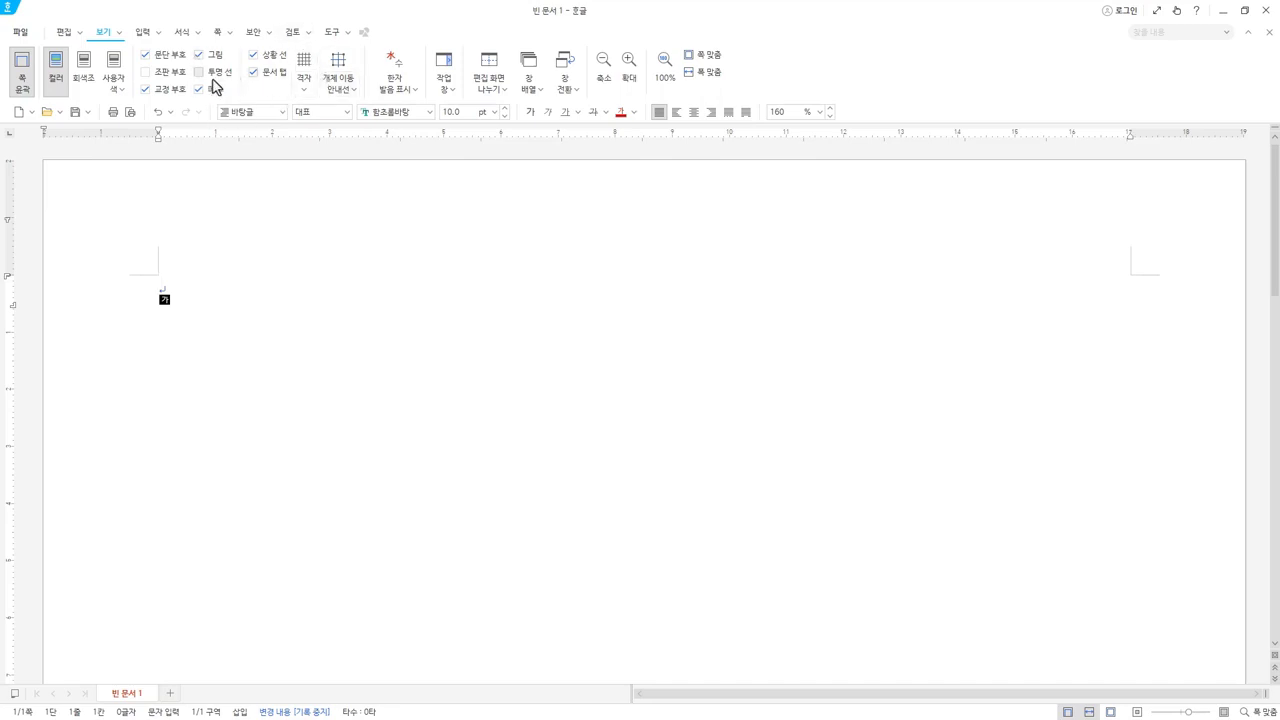
pyautogui.click(108, 33)
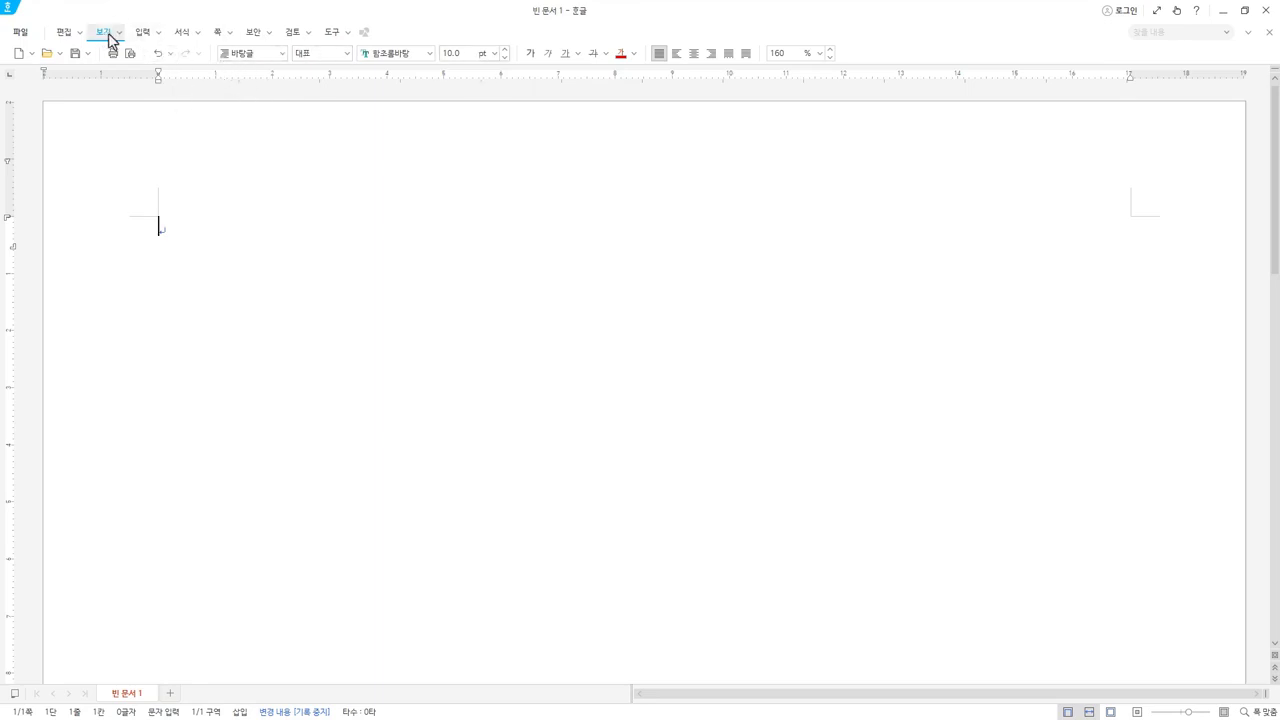
pyautogui.click(146, 37)
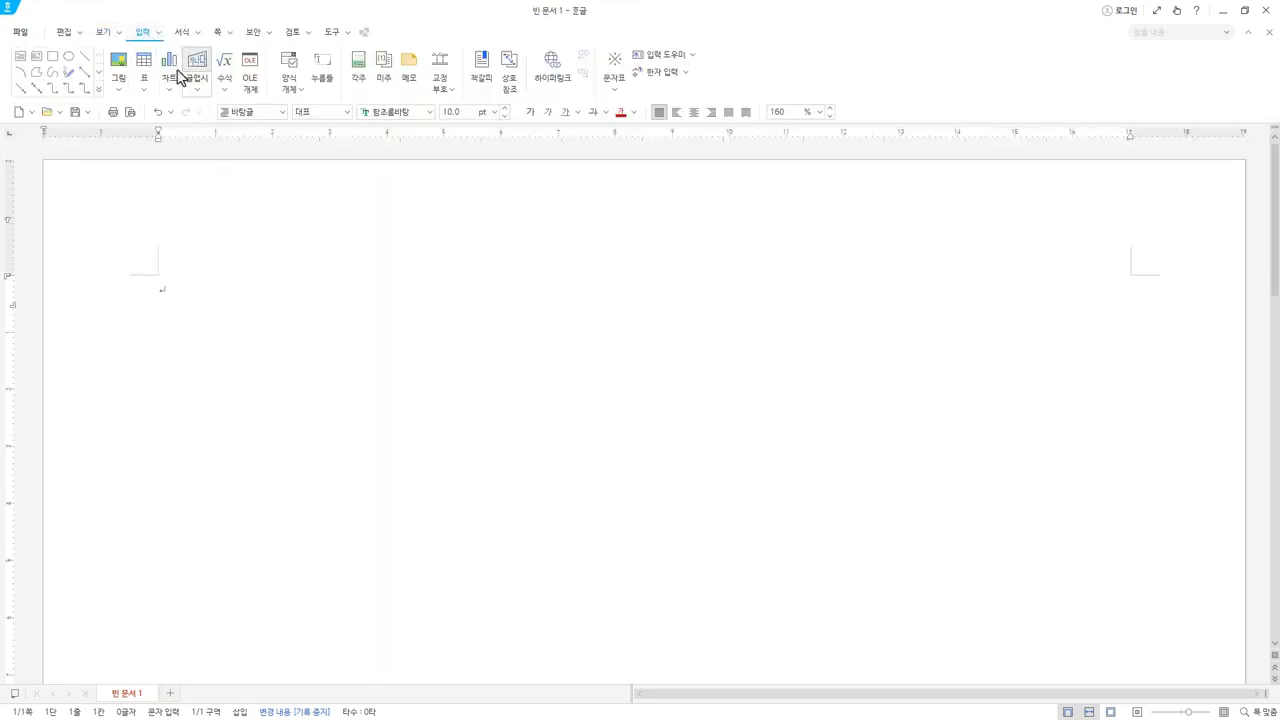
pyautogui.click(113, 34)
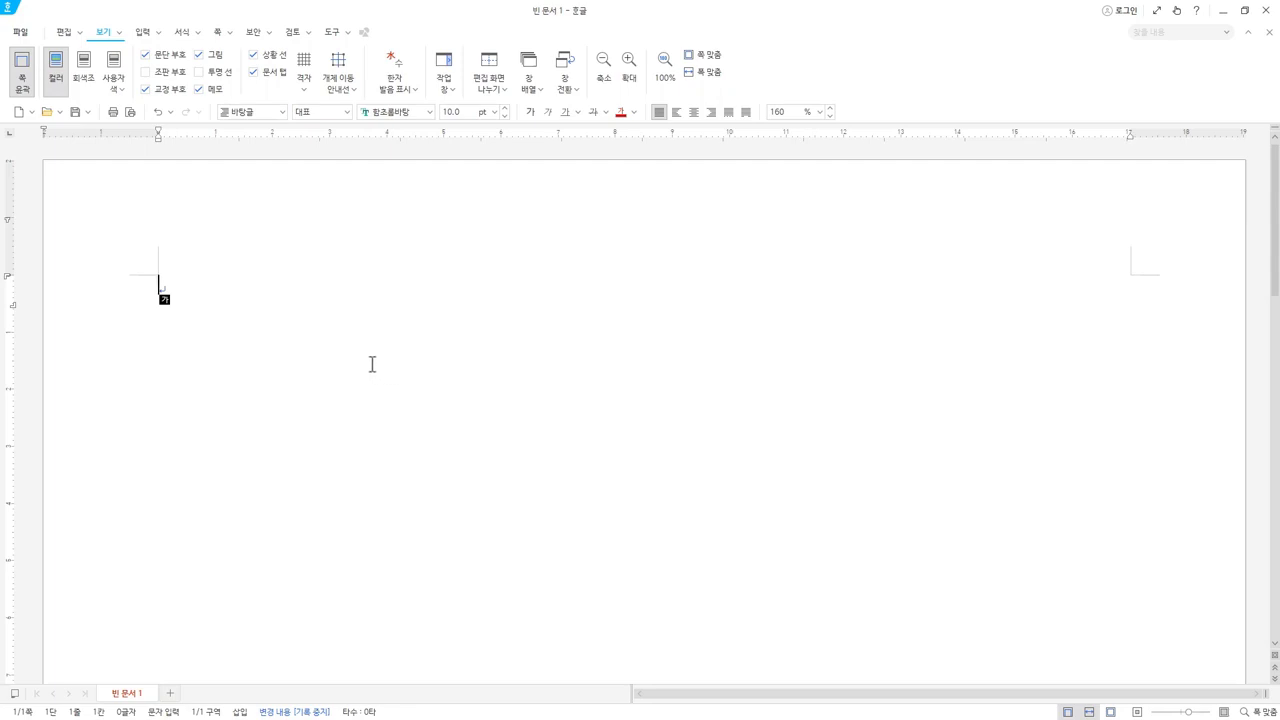
# - Reopen the page setup dialog three times to review the paper size and margins, cancelling it each time
pyautogui.click(20, 33)
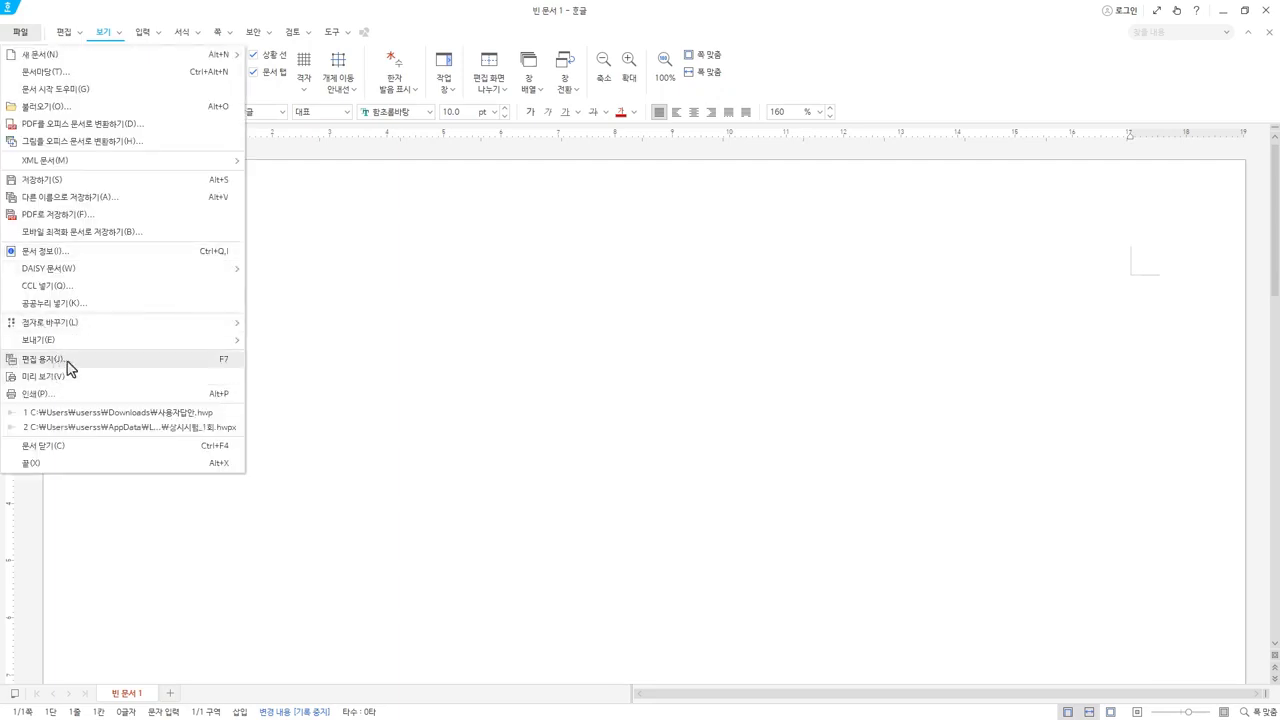
pyautogui.click(207, 362)
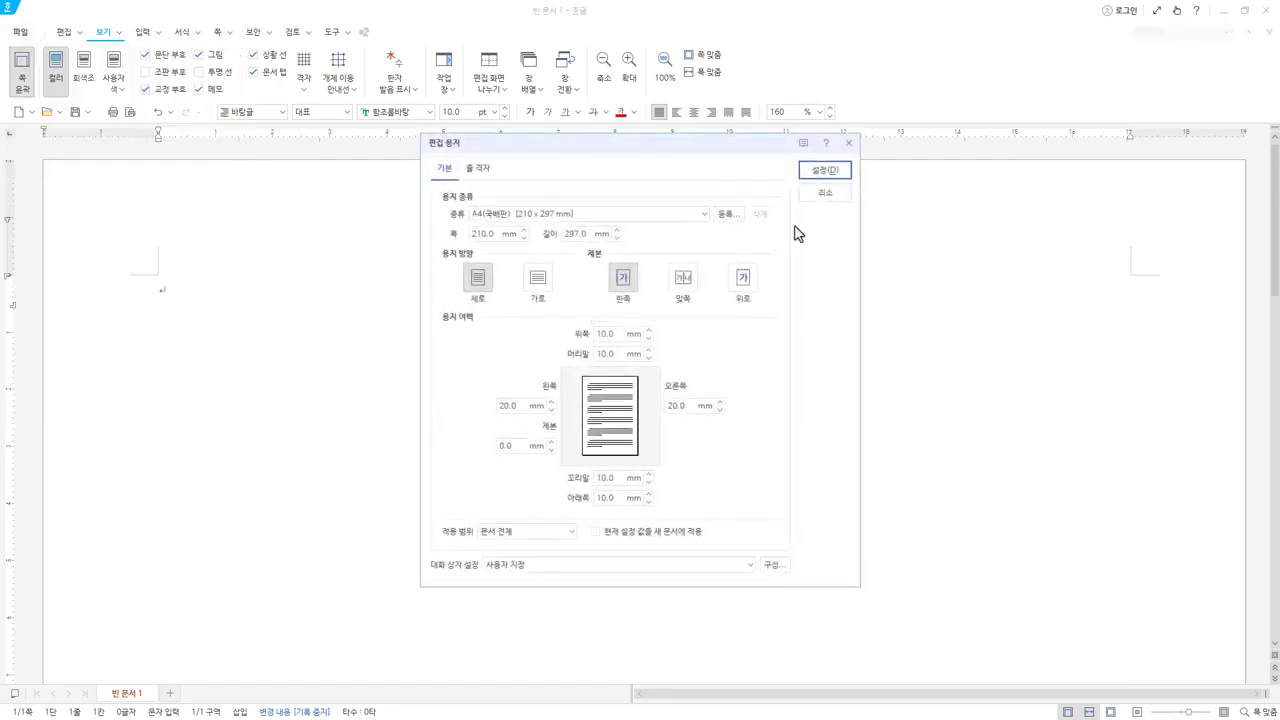
pyautogui.click(825, 193)
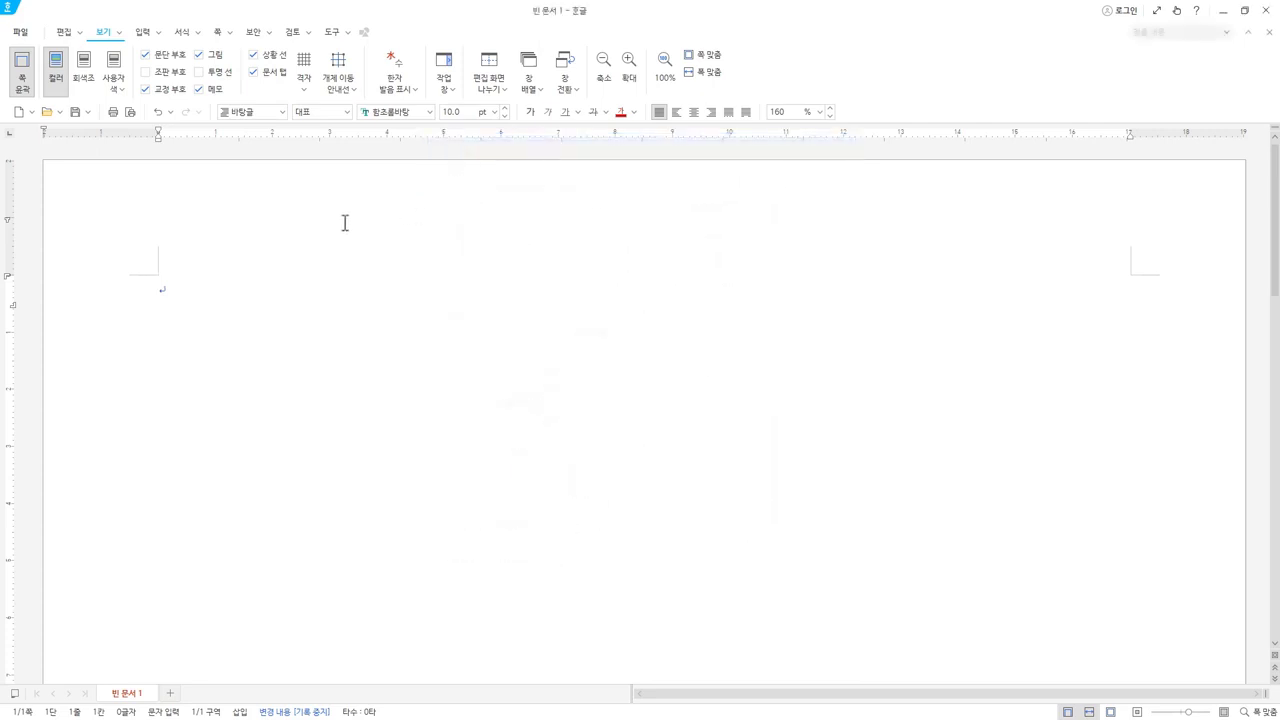
pyautogui.click(230, 33)
pyautogui.click(230, 35)
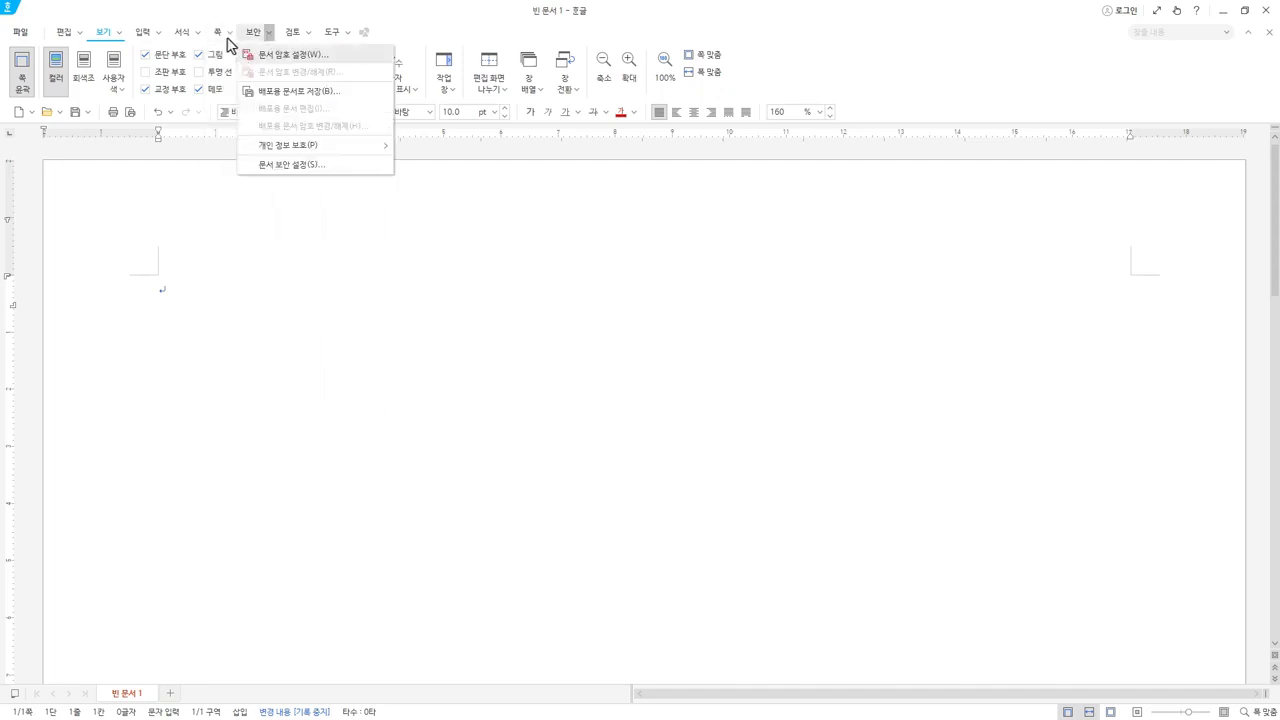
pyautogui.click(230, 35)
pyautogui.click(230, 35)
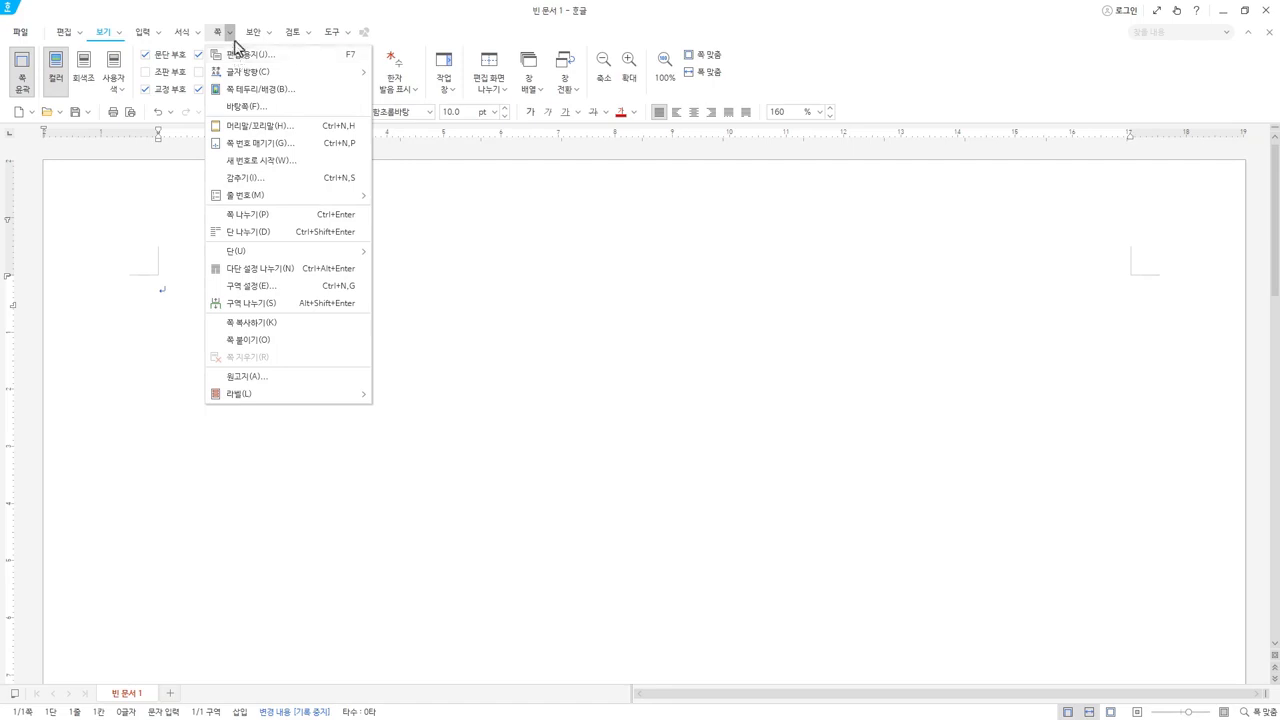
pyautogui.click(237, 55)
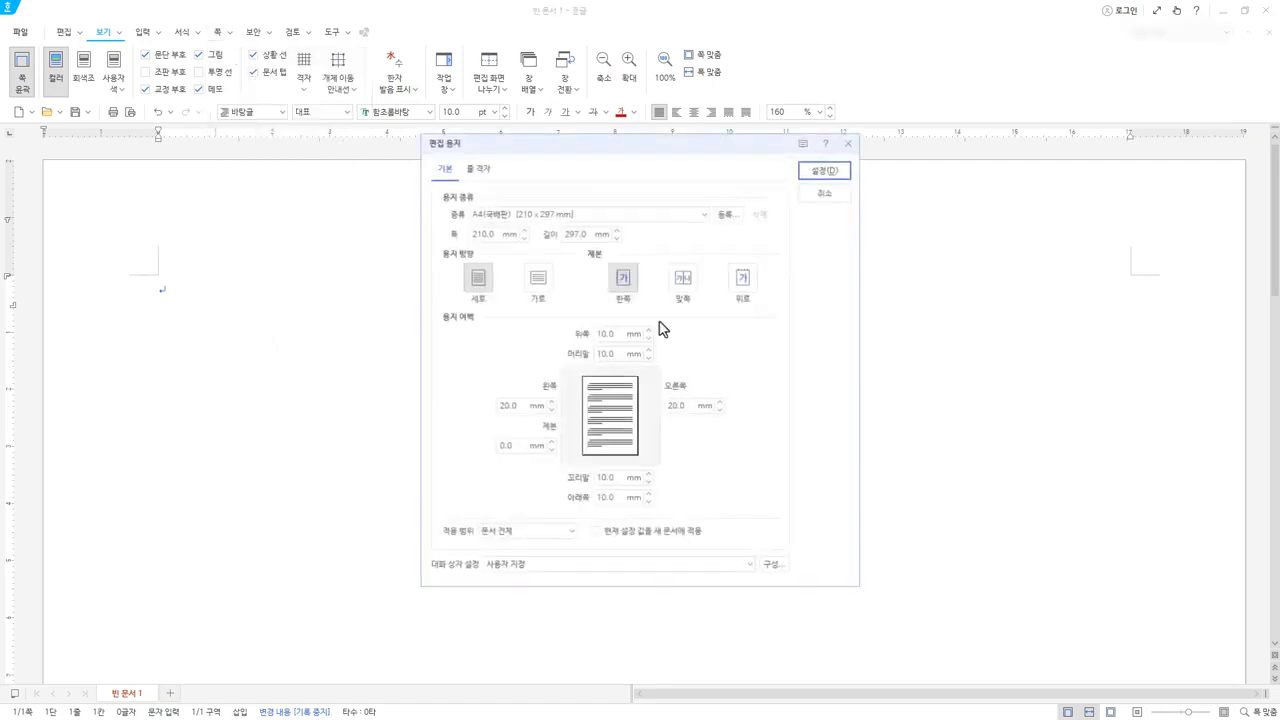
pyautogui.click(818, 193)
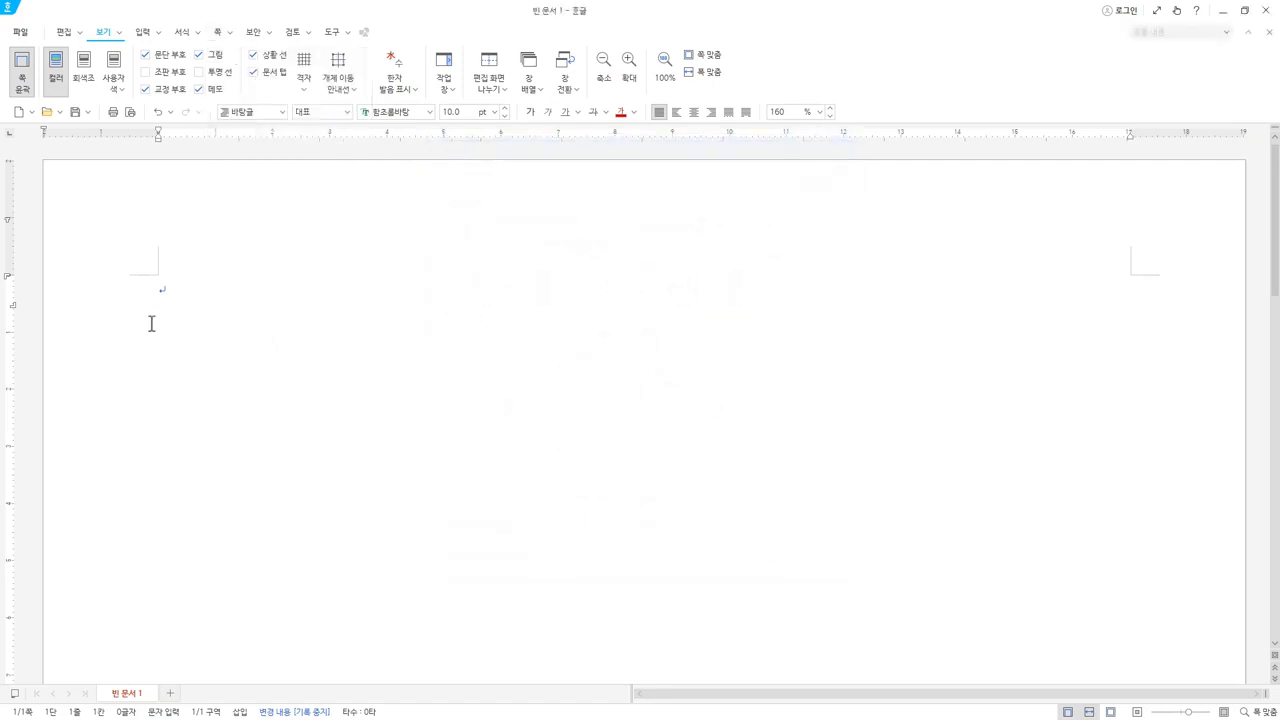
pyautogui.click(218, 34)
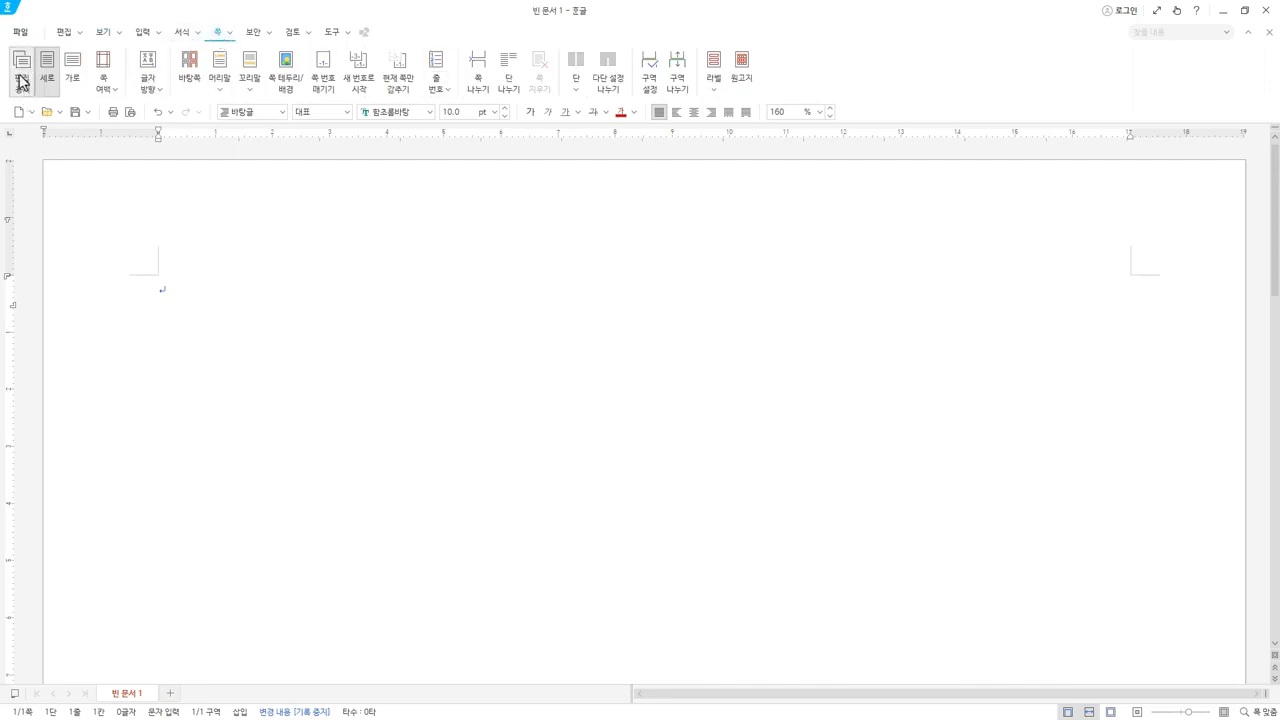
pyautogui.click(20, 72)
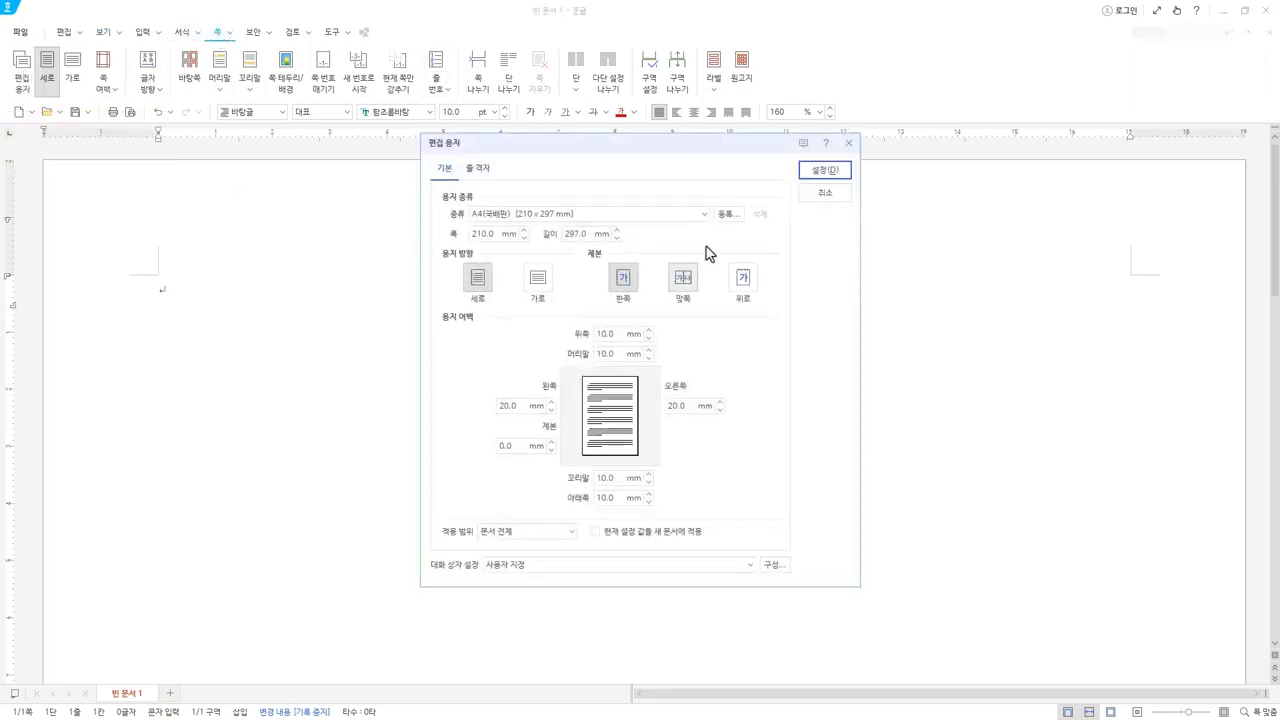
pyautogui.click(825, 201)
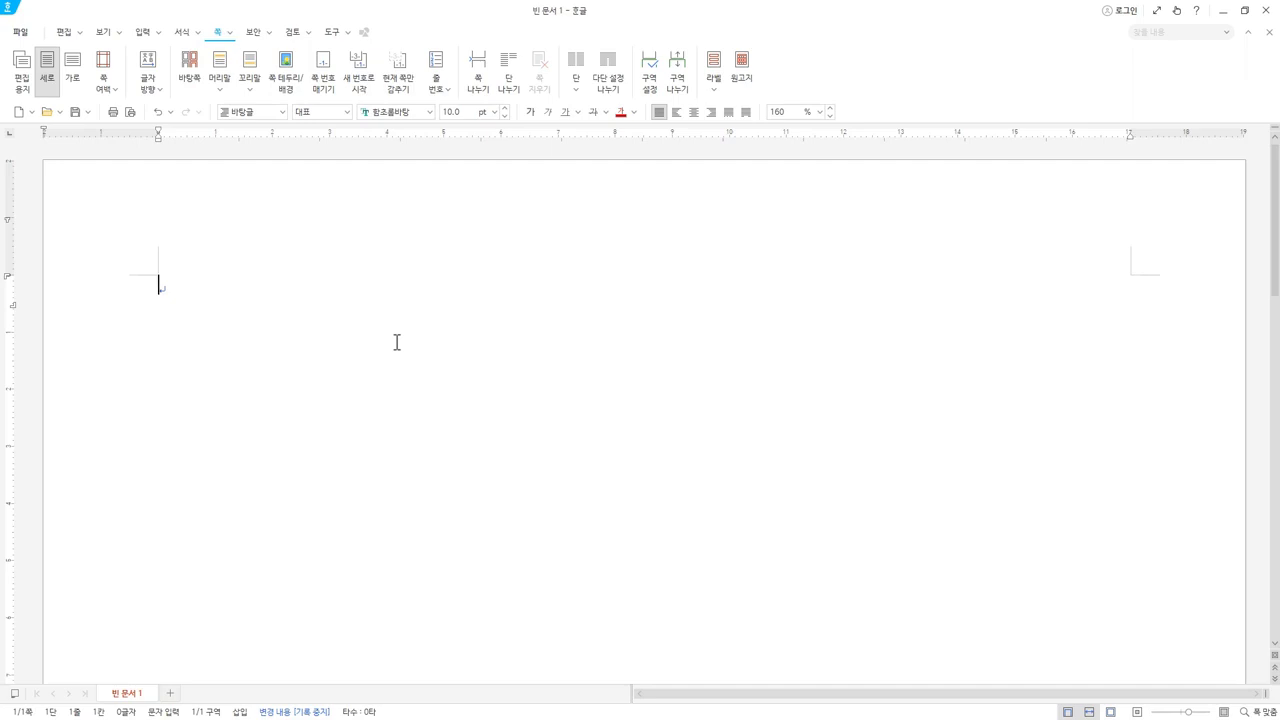
# - Open the print preview, show the margin guides to examine the page margins, and close the preview
pyautogui.press('Hangul')
pyautogui.click(301, 298)
pyautogui.click(131, 114)
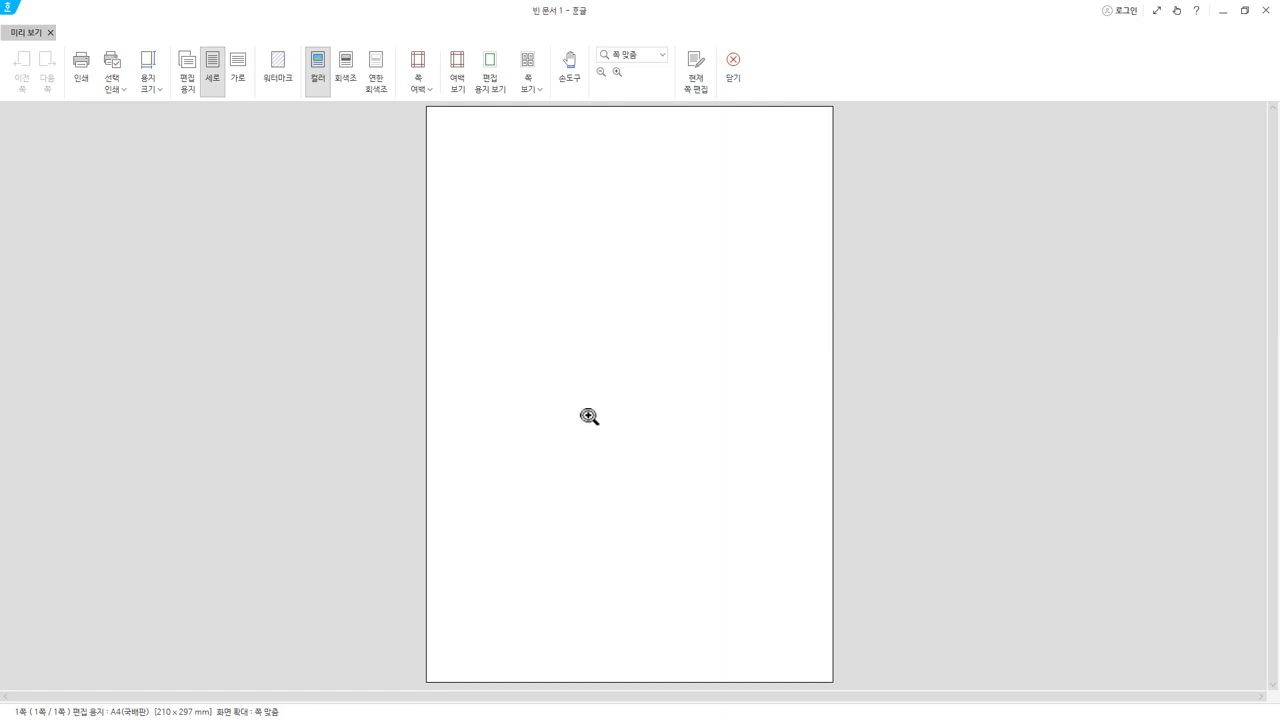
pyautogui.click(458, 78)
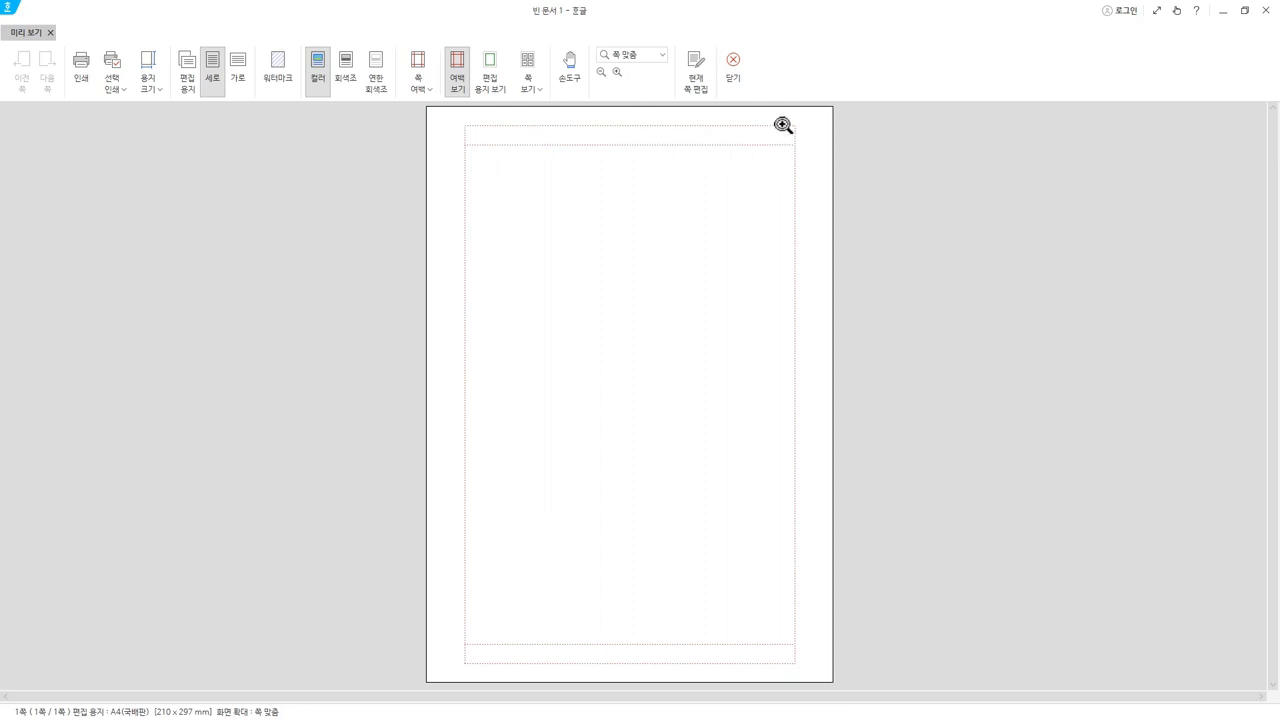
pyautogui.click(737, 73)
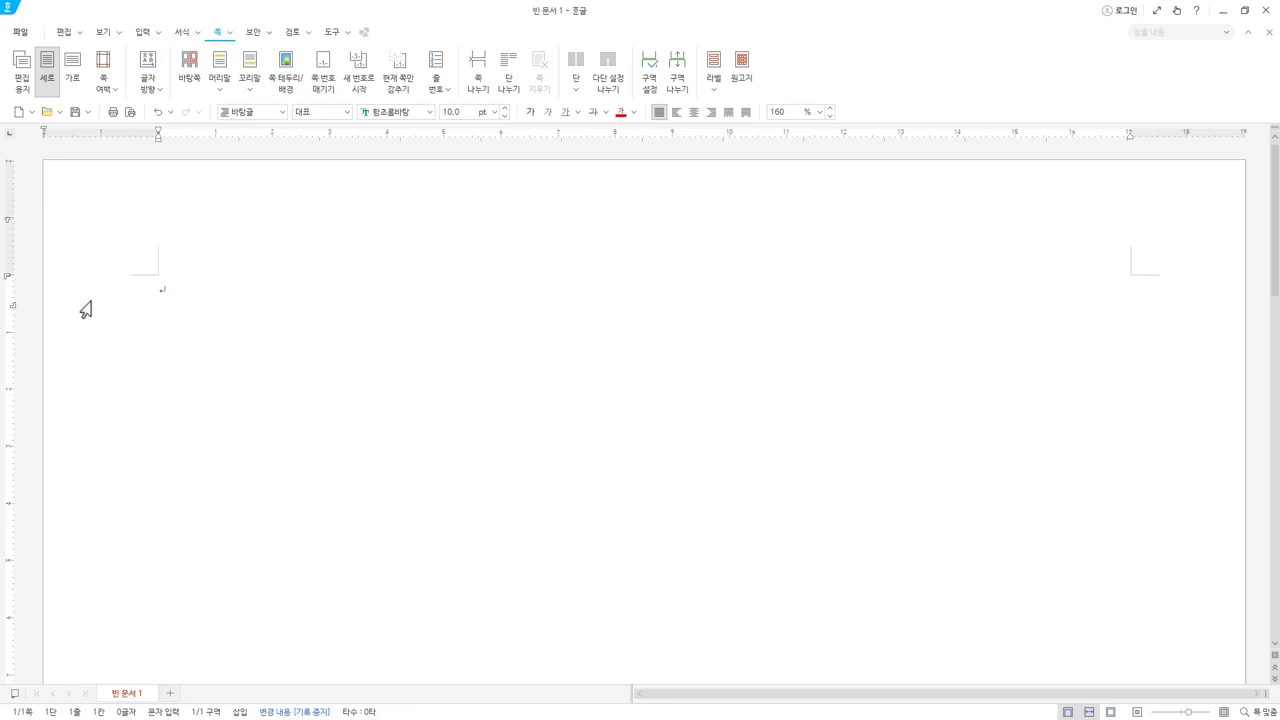
# - Switch to the File Explorer window with the WP folder on drive C
pyautogui.click(129, 346)
pyautogui.press('Hangul')
pyautogui.hotkey('alt', 'Tab')
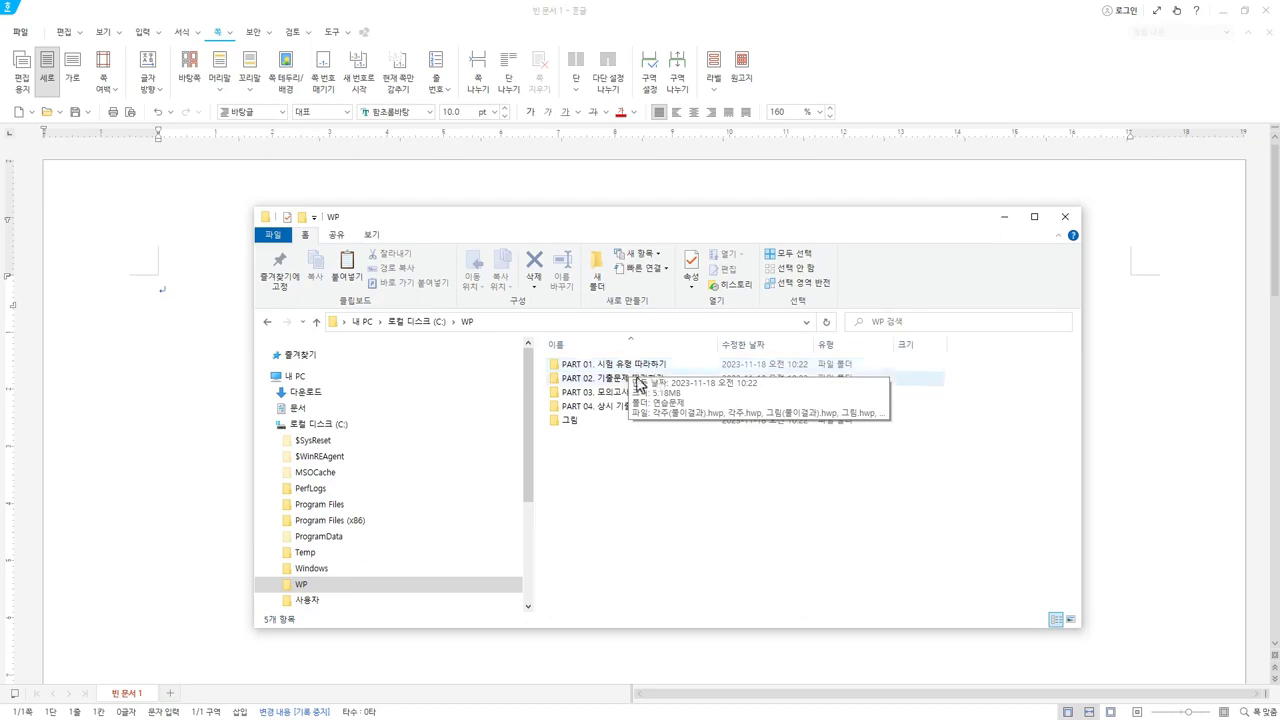
# - Open the folder PART 01. 시험 유형 따라하기, look into its 연습문제 and 풀이결과 subfolders, and return to the PART 01 folder
pyautogui.doubleClick(650, 366)
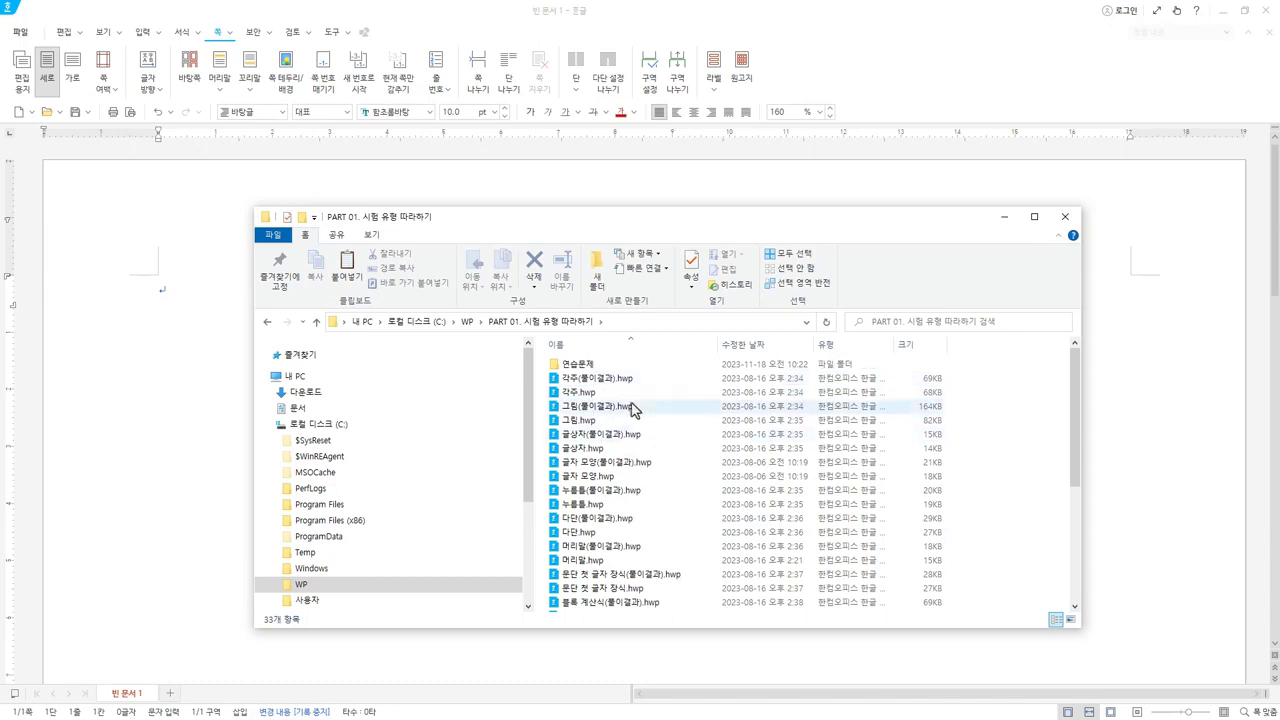
pyautogui.doubleClick(590, 370)
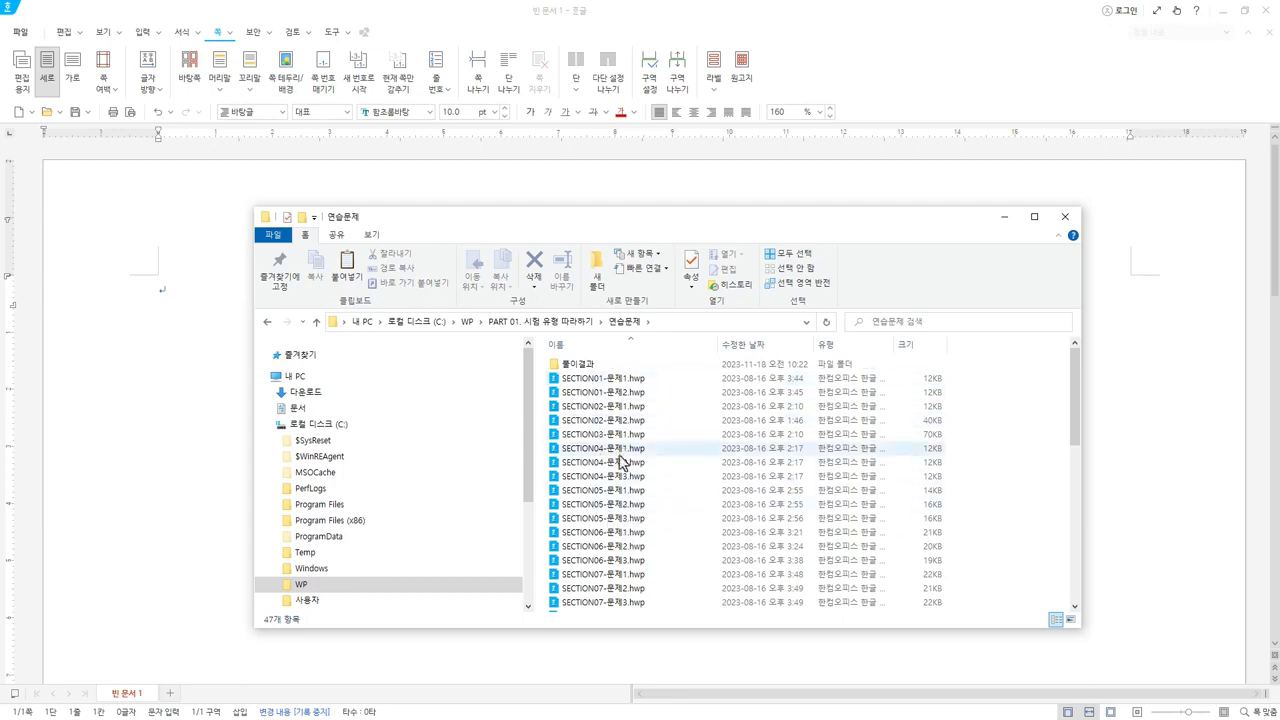
pyautogui.doubleClick(580, 366)
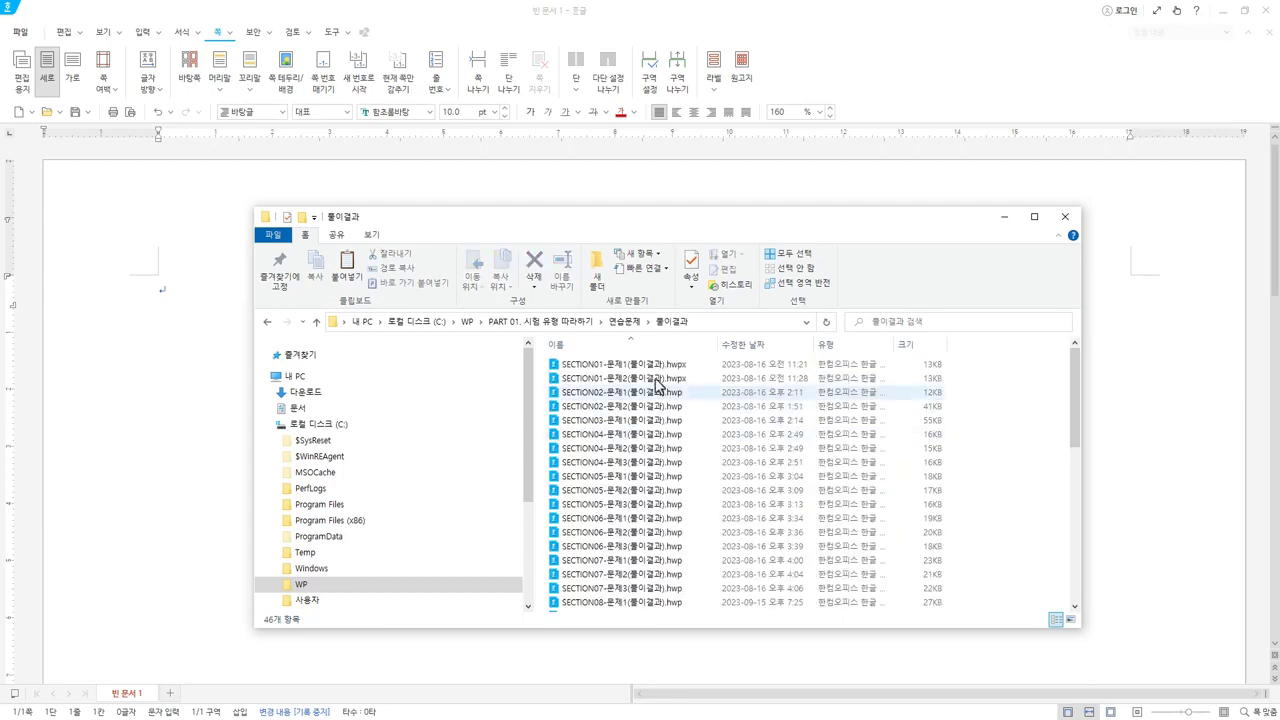
pyautogui.click(268, 322)
pyautogui.click(268, 323)
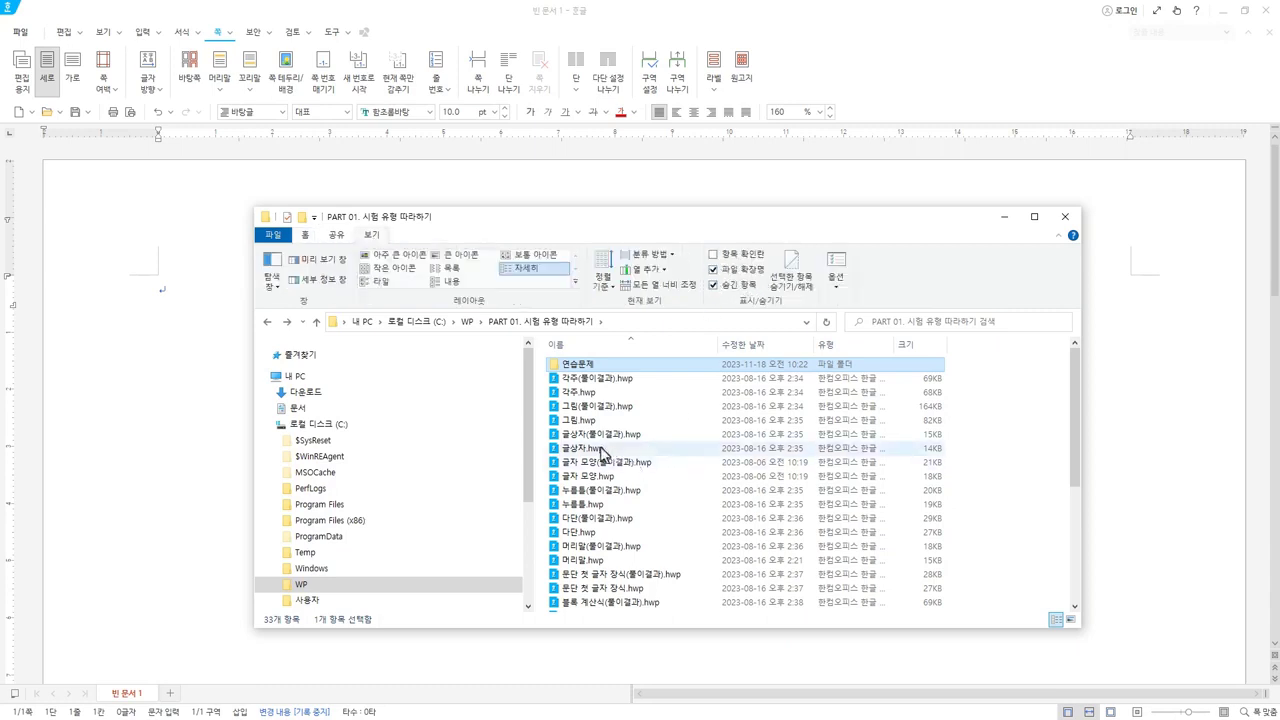
# - Hide the file name extensions in the folder and show them again
pyautogui.click(713, 270)
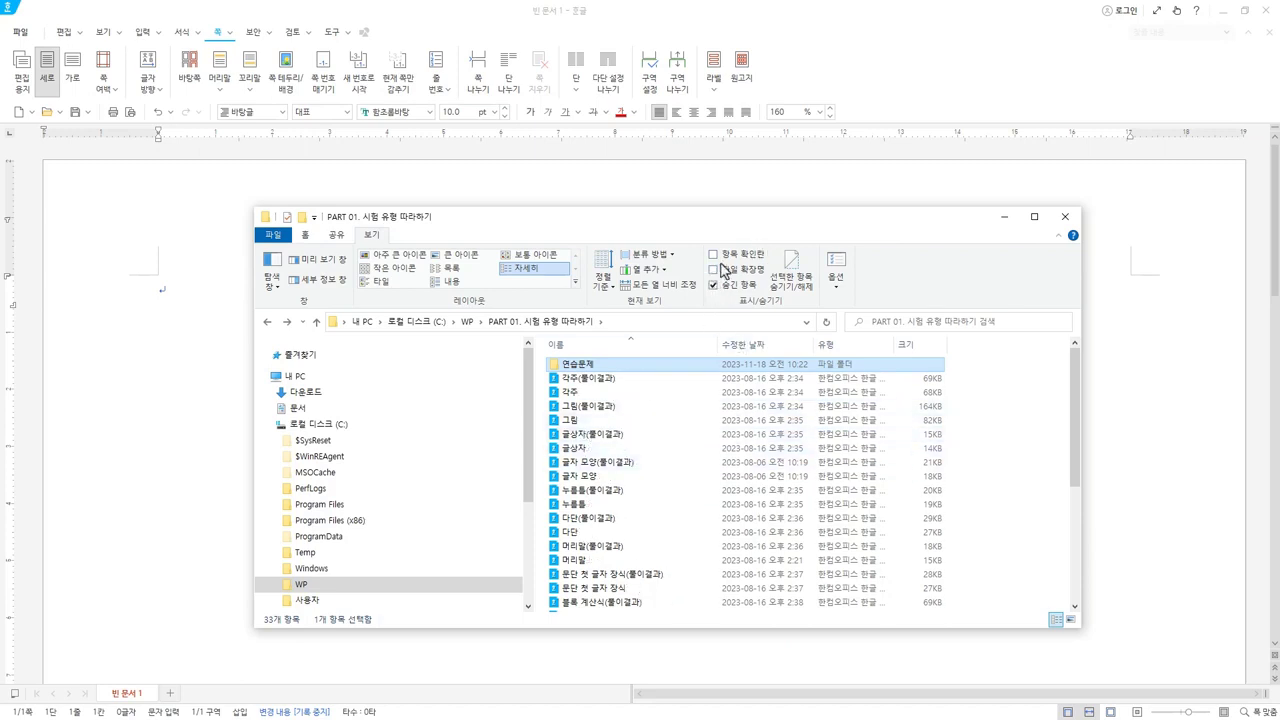
pyautogui.click(711, 271)
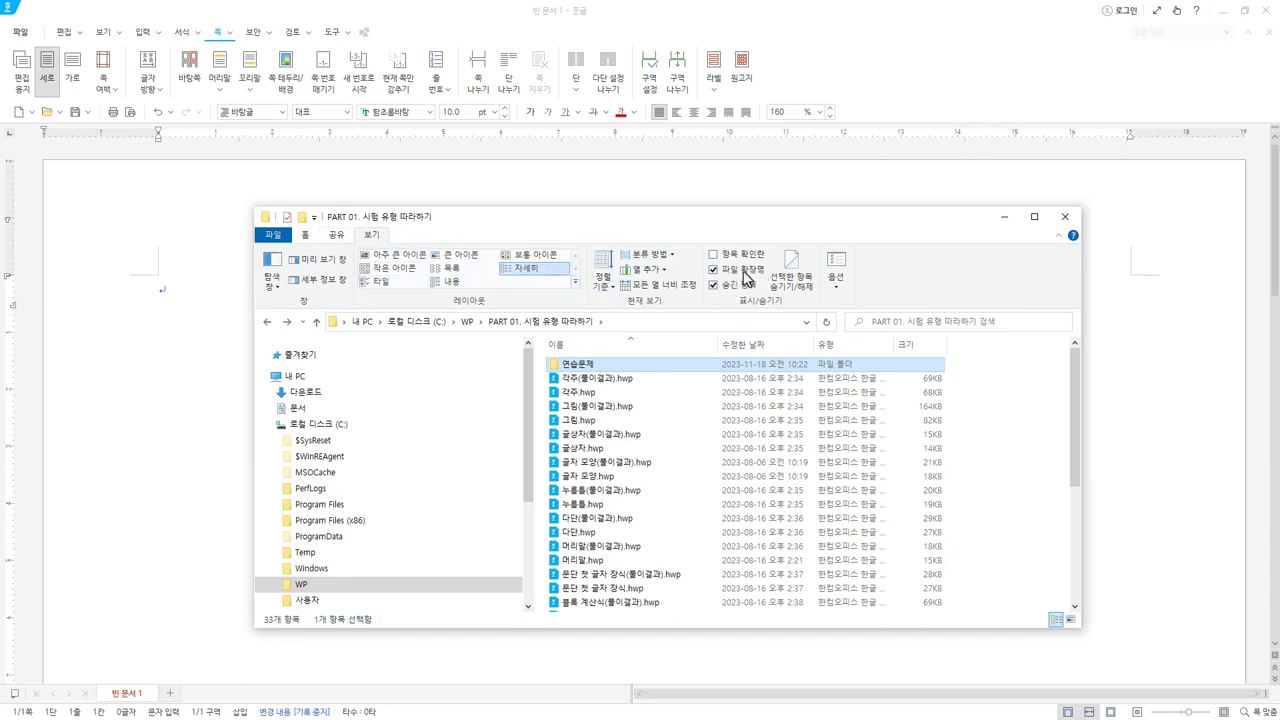
# - Open the file 다단.hwp and place the cursor at the end of its text
pyautogui.click(585, 535)
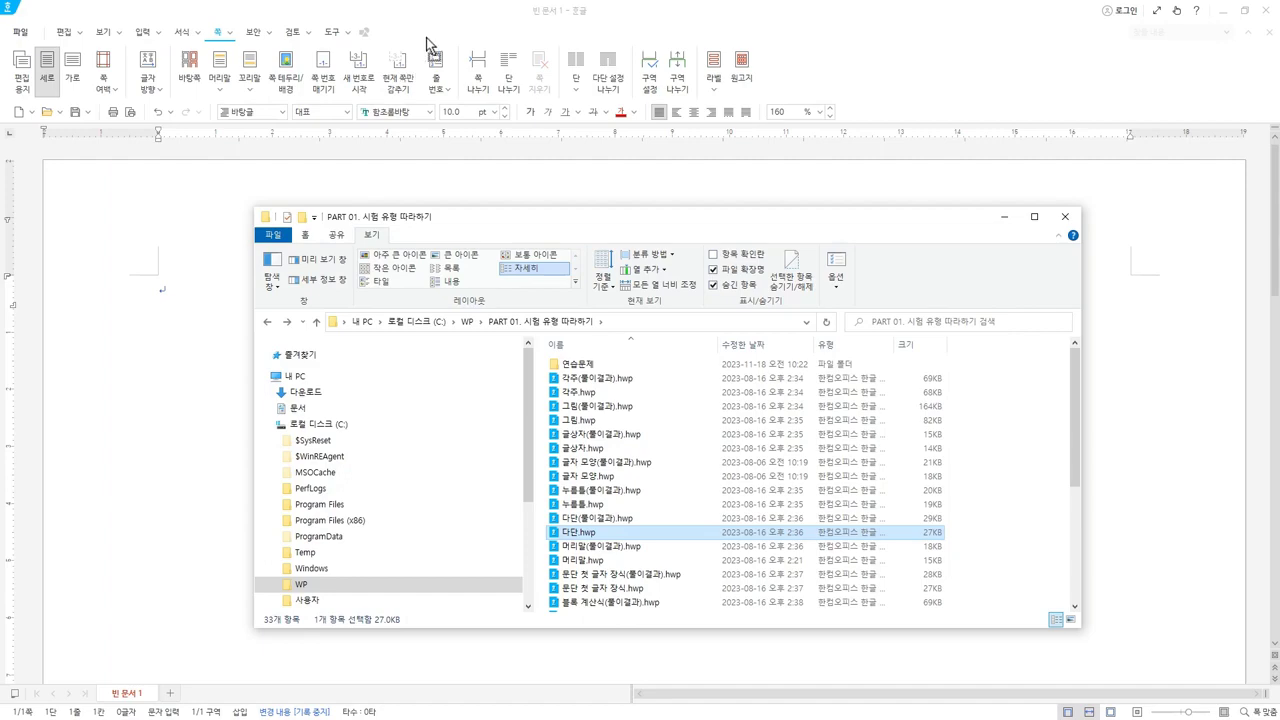
pyautogui.press('Return')
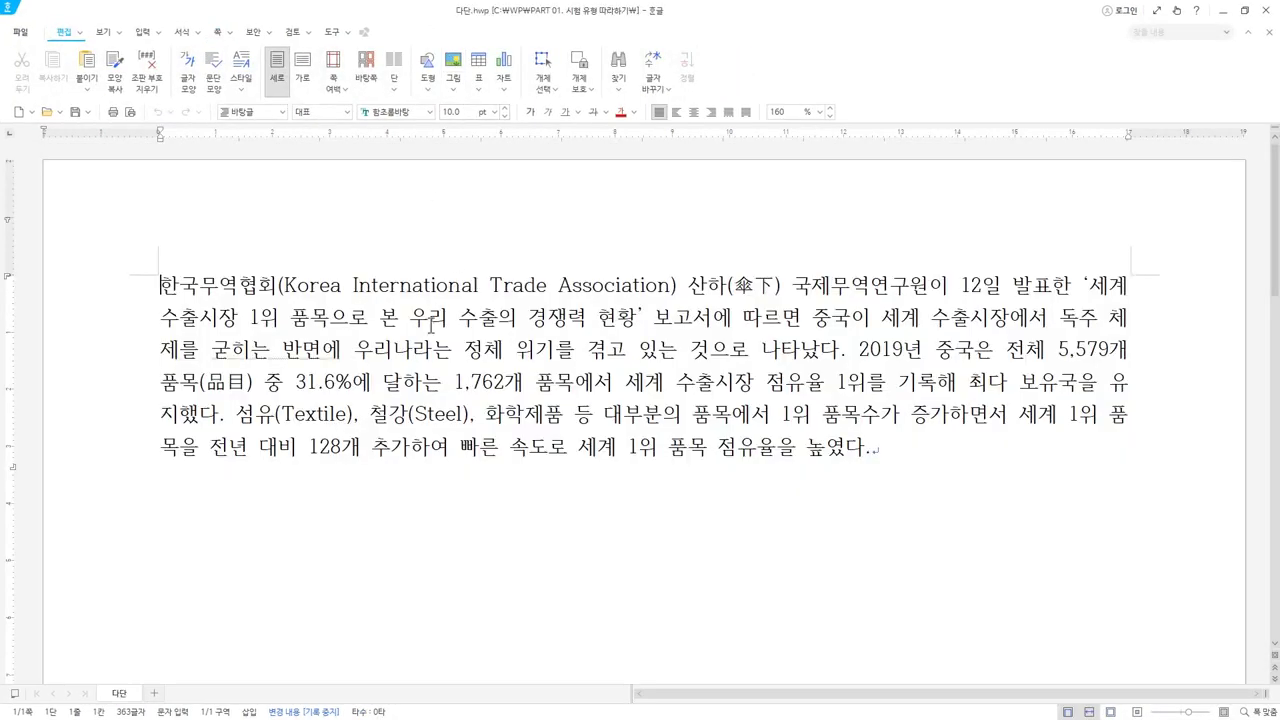
pyautogui.hotkey('ctrl', 'End')
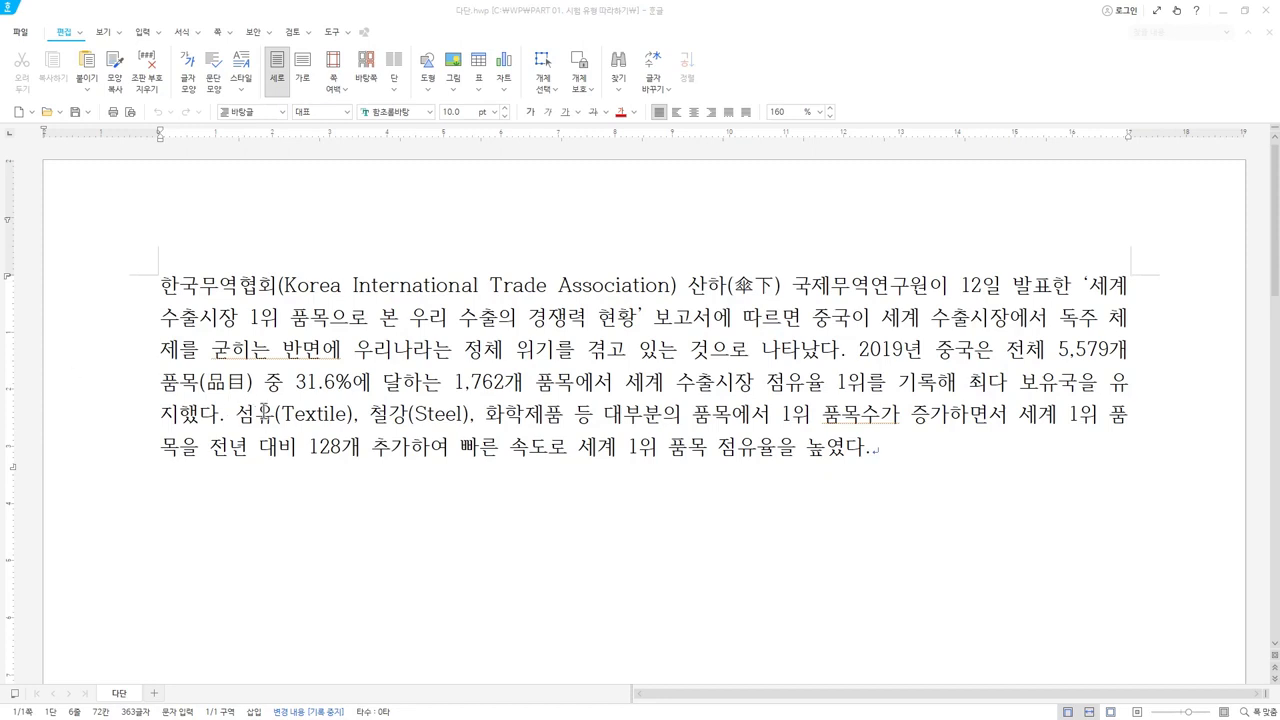
# - Select the whole paragraph, clear the selection, and return the cursor to the end of the text
pyautogui.click(246, 264)
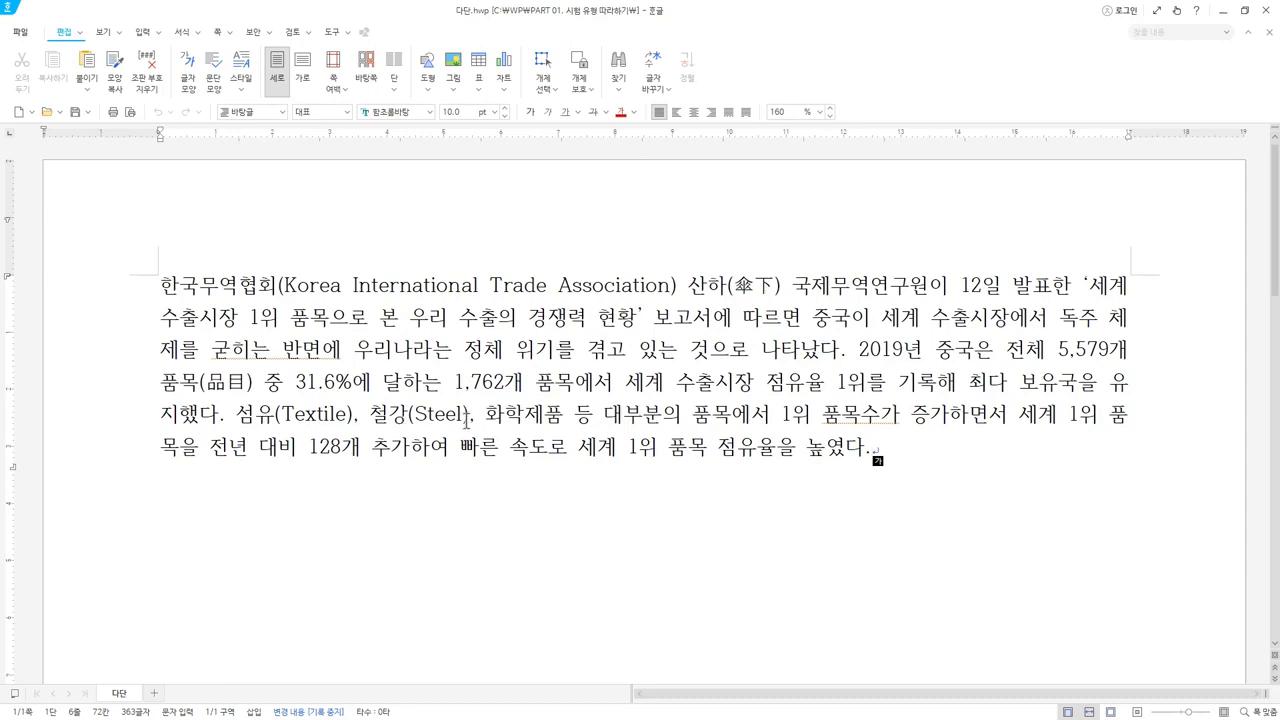
pyautogui.moveTo(163, 286); pyautogui.dragTo(894, 565)
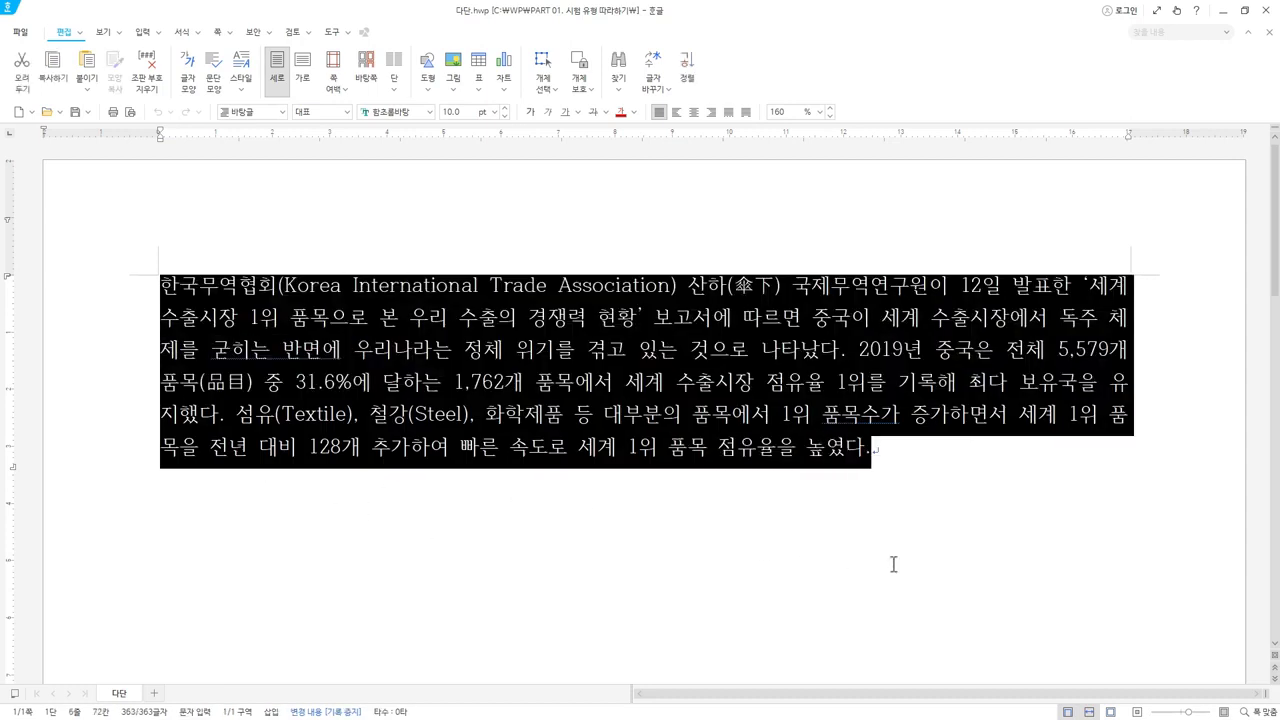
pyautogui.click(444, 485)
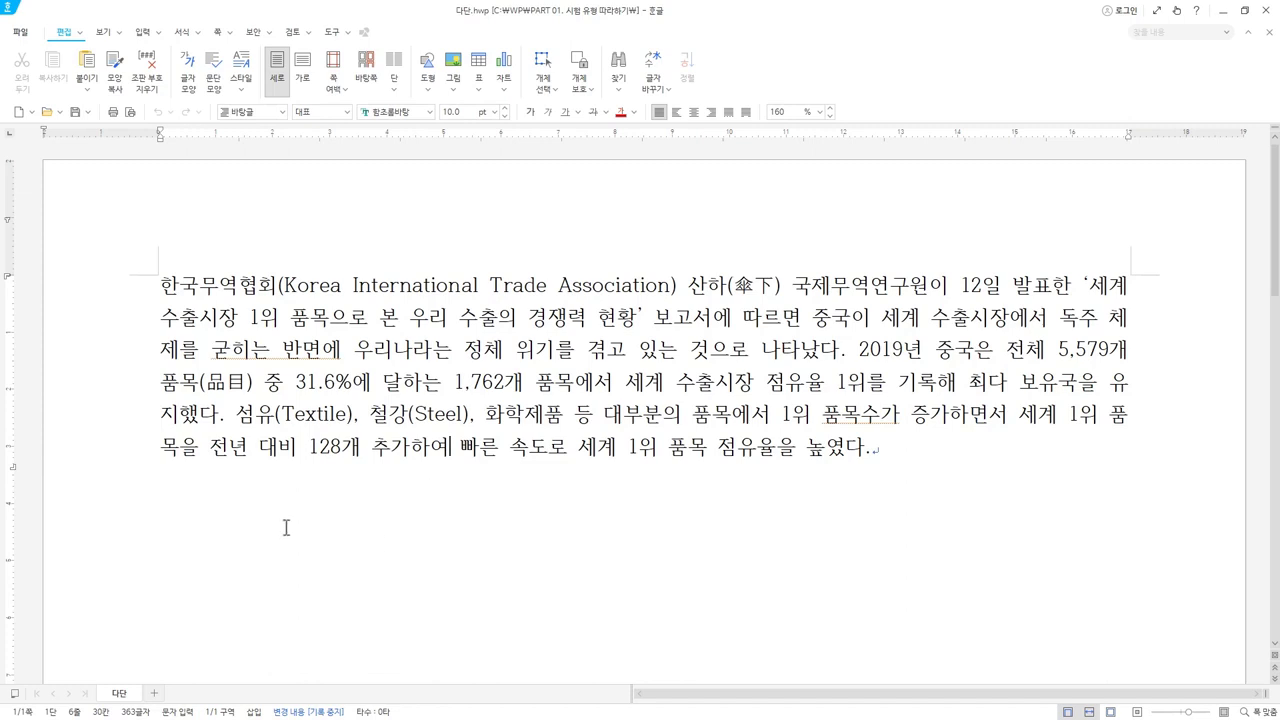
pyautogui.click(194, 483)
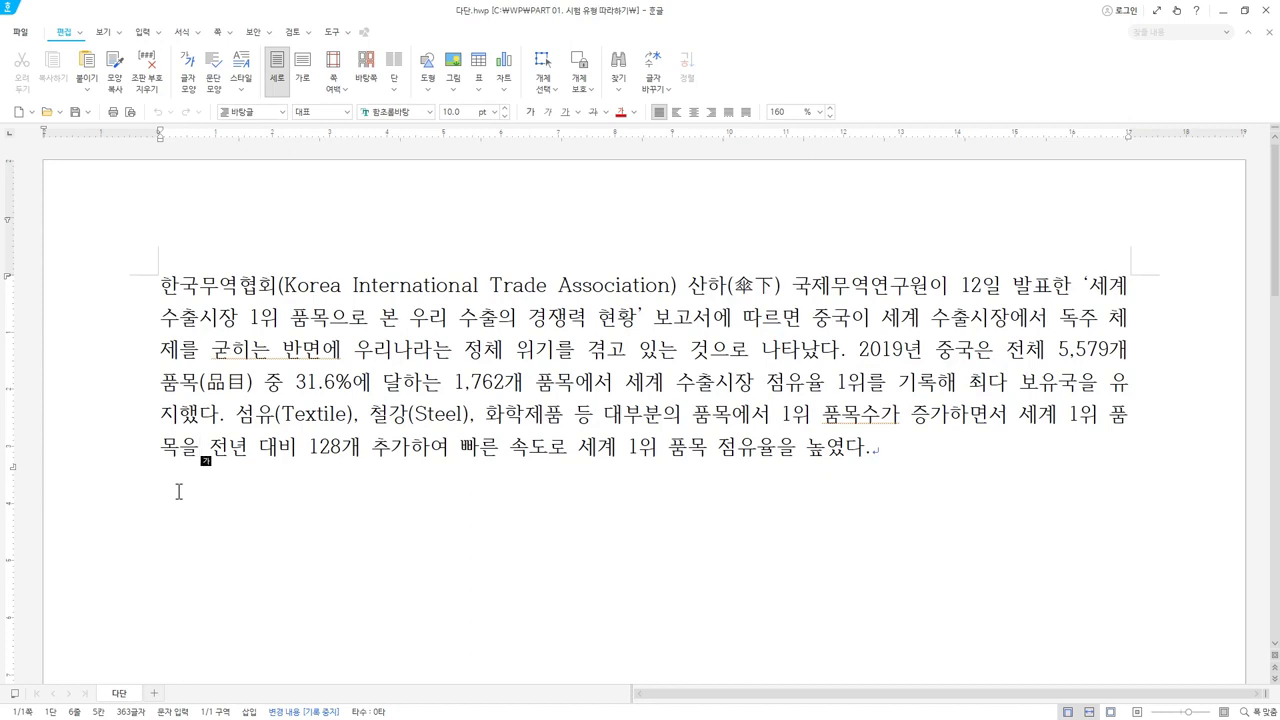
pyautogui.press('End')
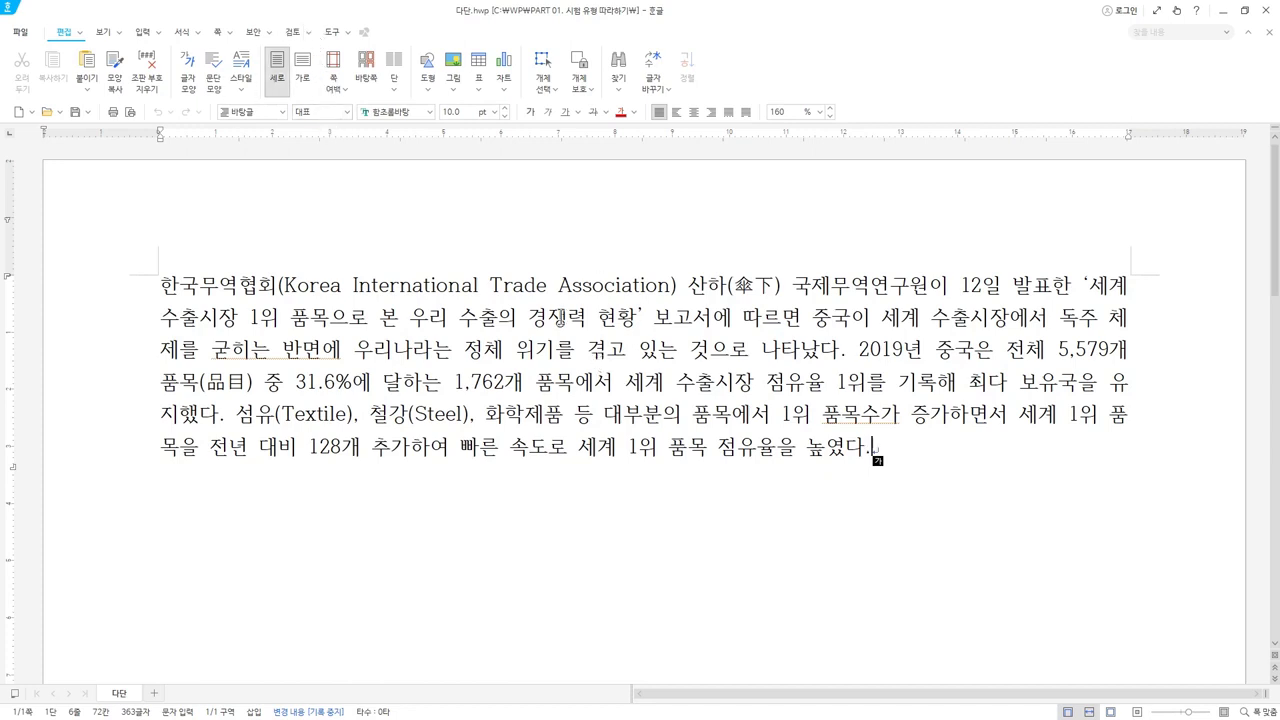
# - Open the column settings dialog twice to examine its options, cancelling it each time
pyautogui.click(213, 34)
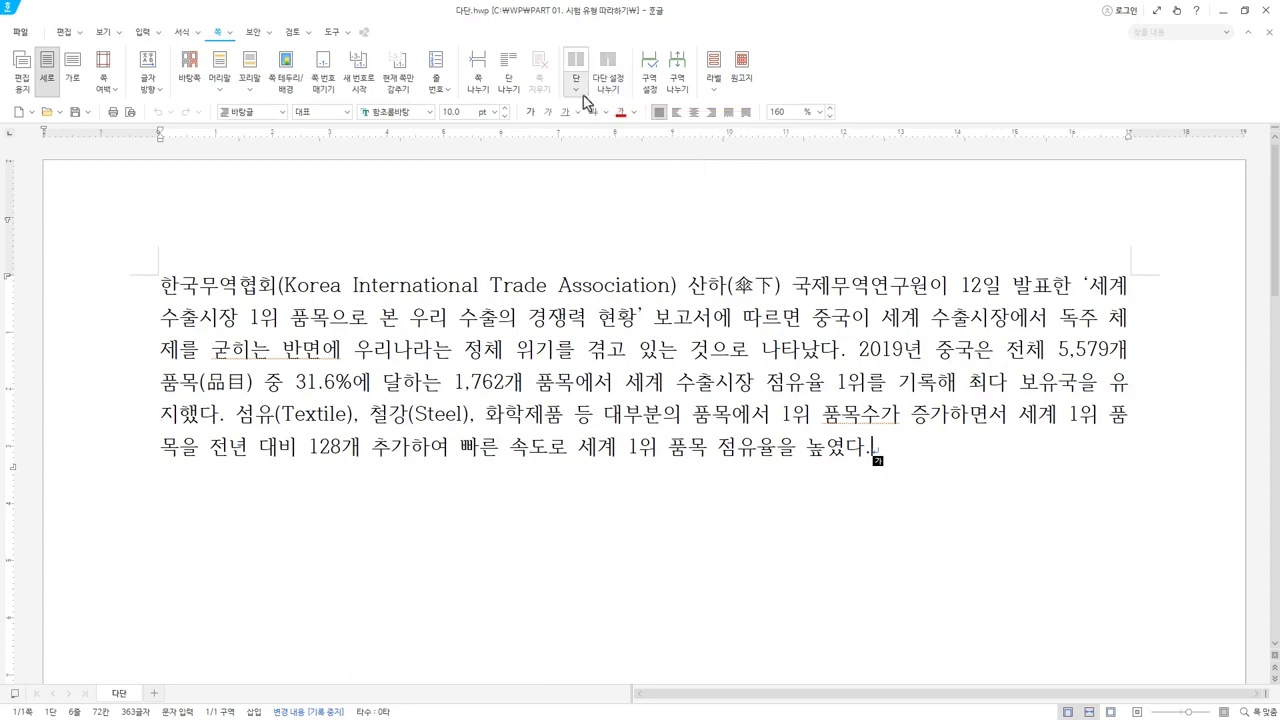
pyautogui.click(579, 93)
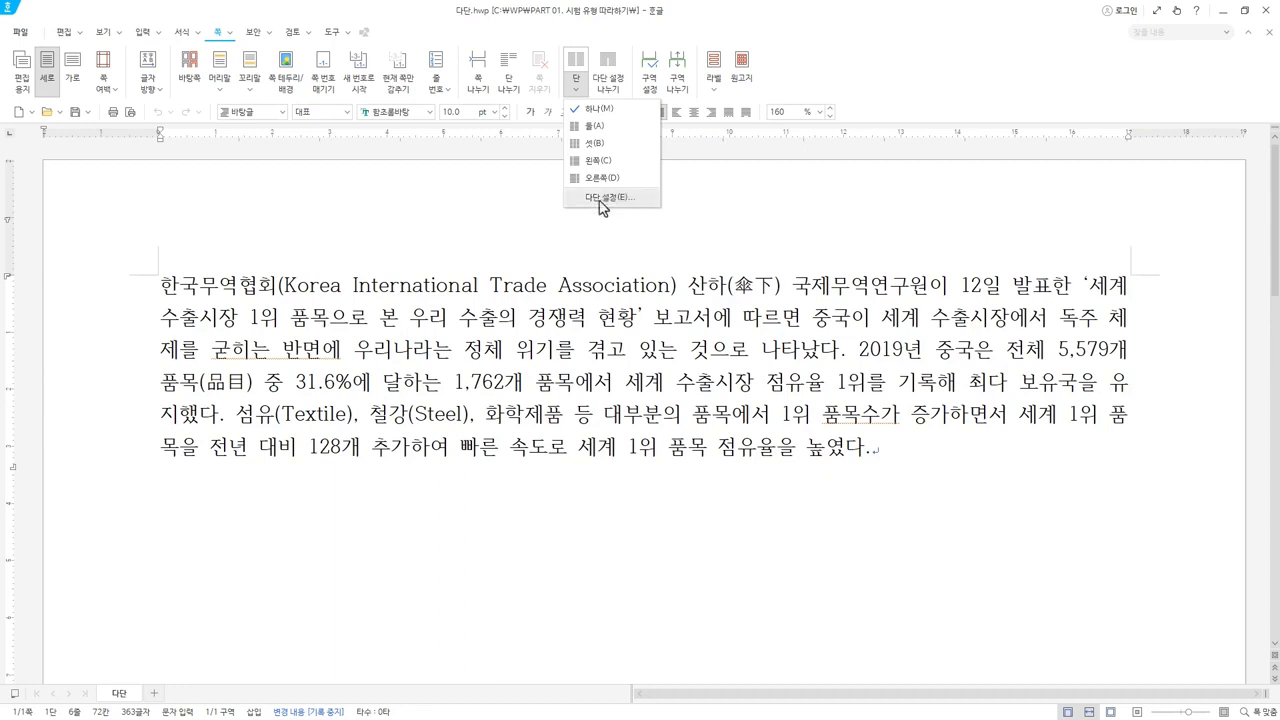
pyautogui.click(632, 40)
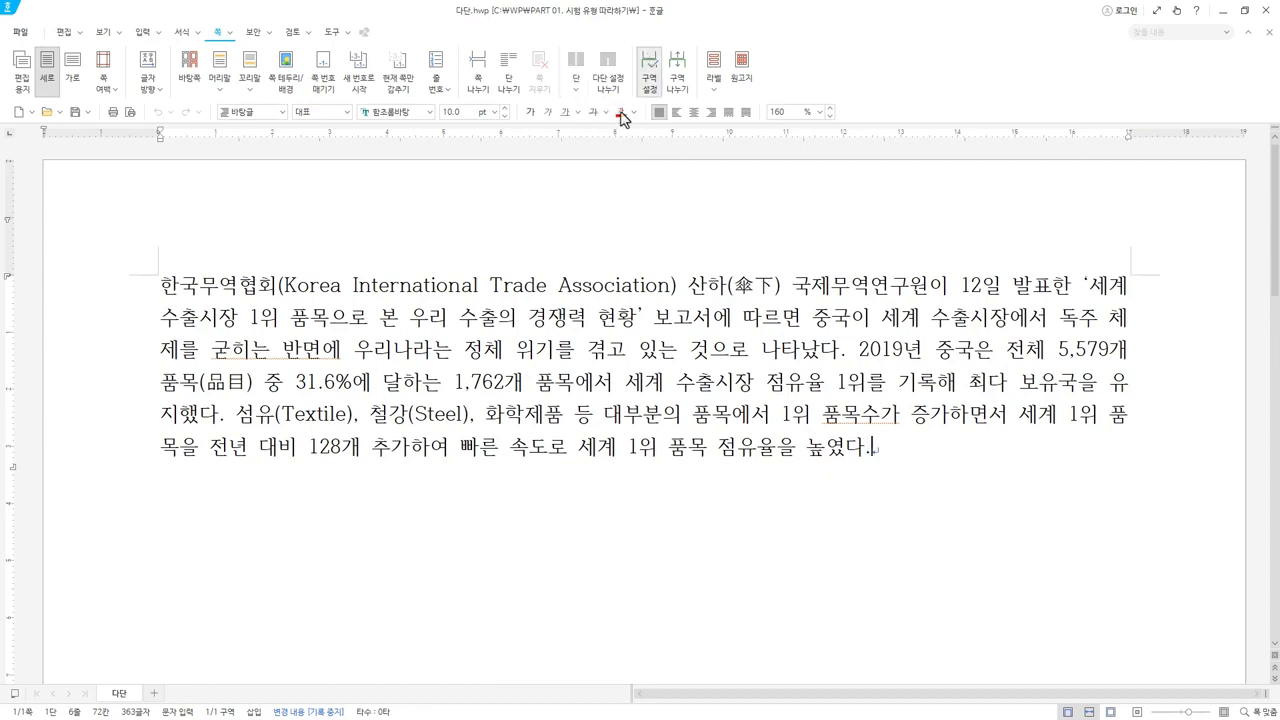
pyautogui.click(577, 63)
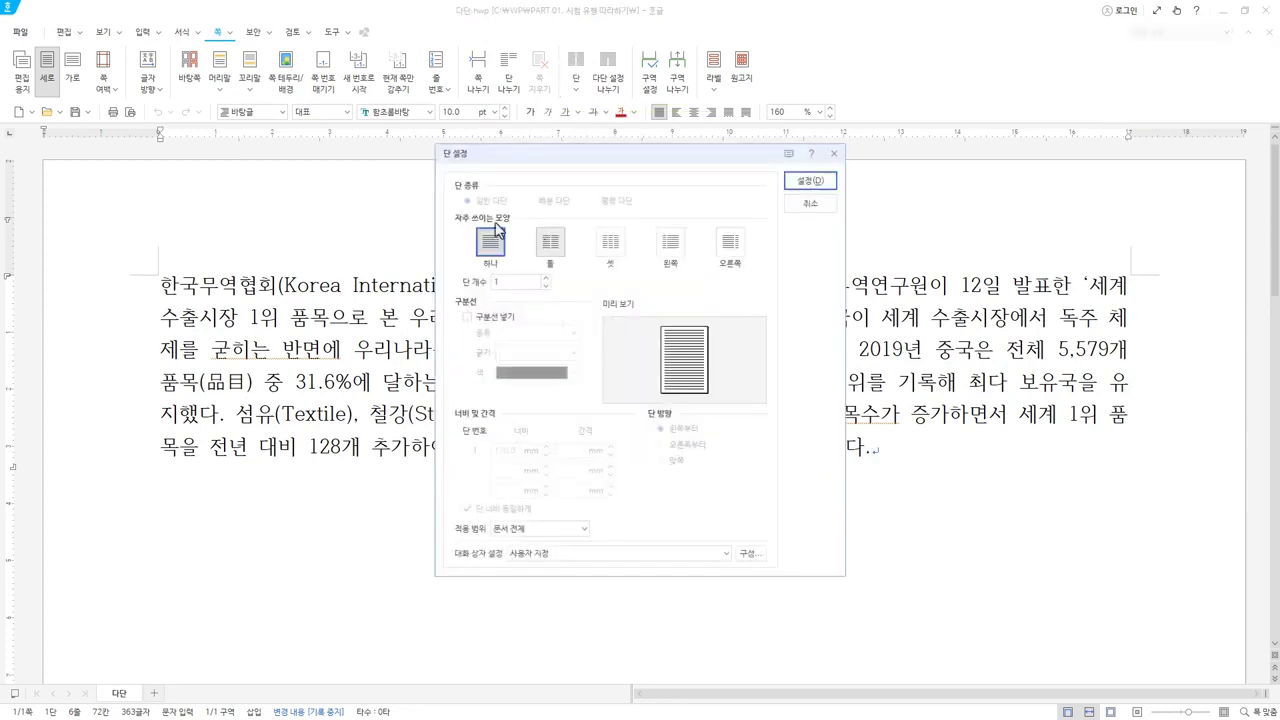
pyautogui.click(814, 204)
pyautogui.click(580, 92)
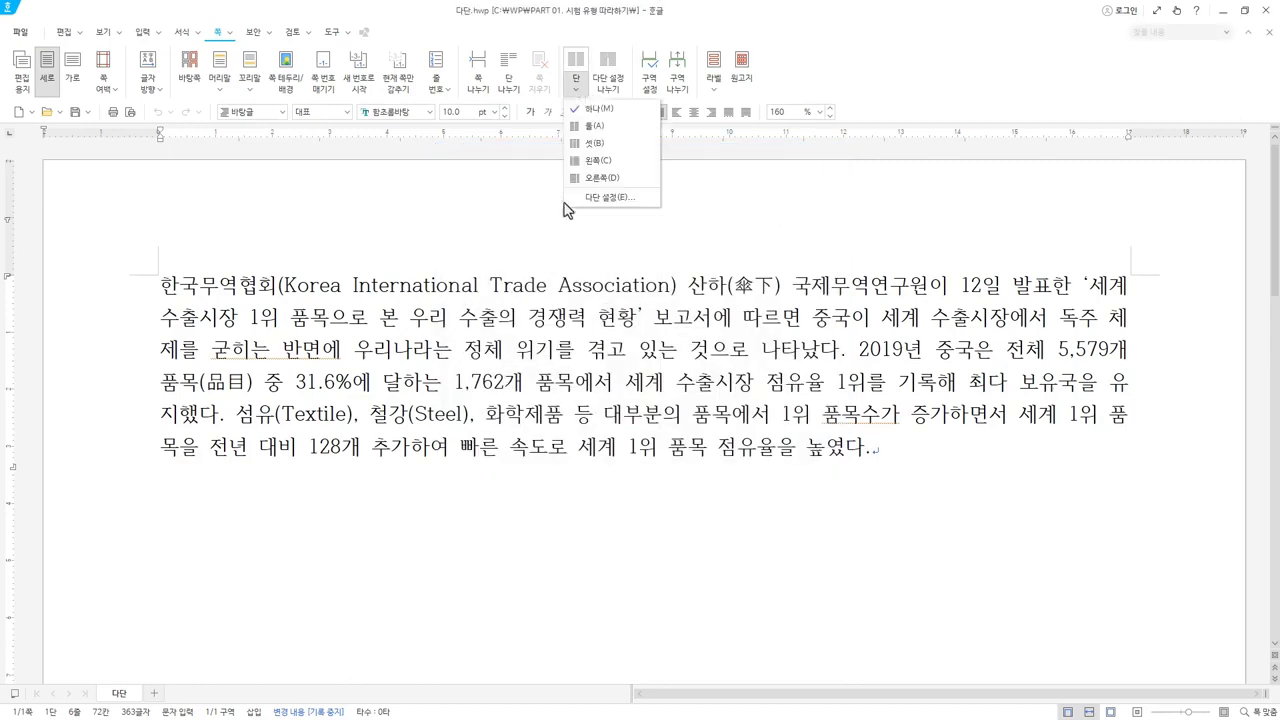
pyautogui.click(617, 205)
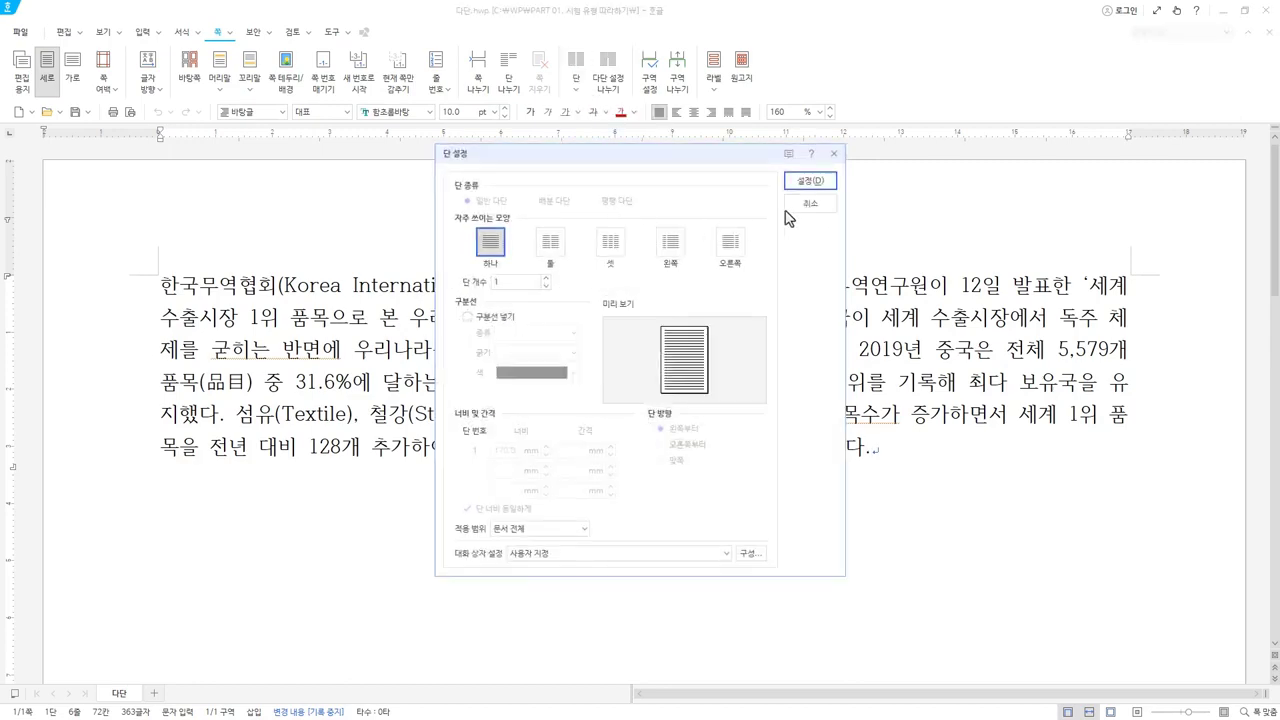
pyautogui.click(814, 203)
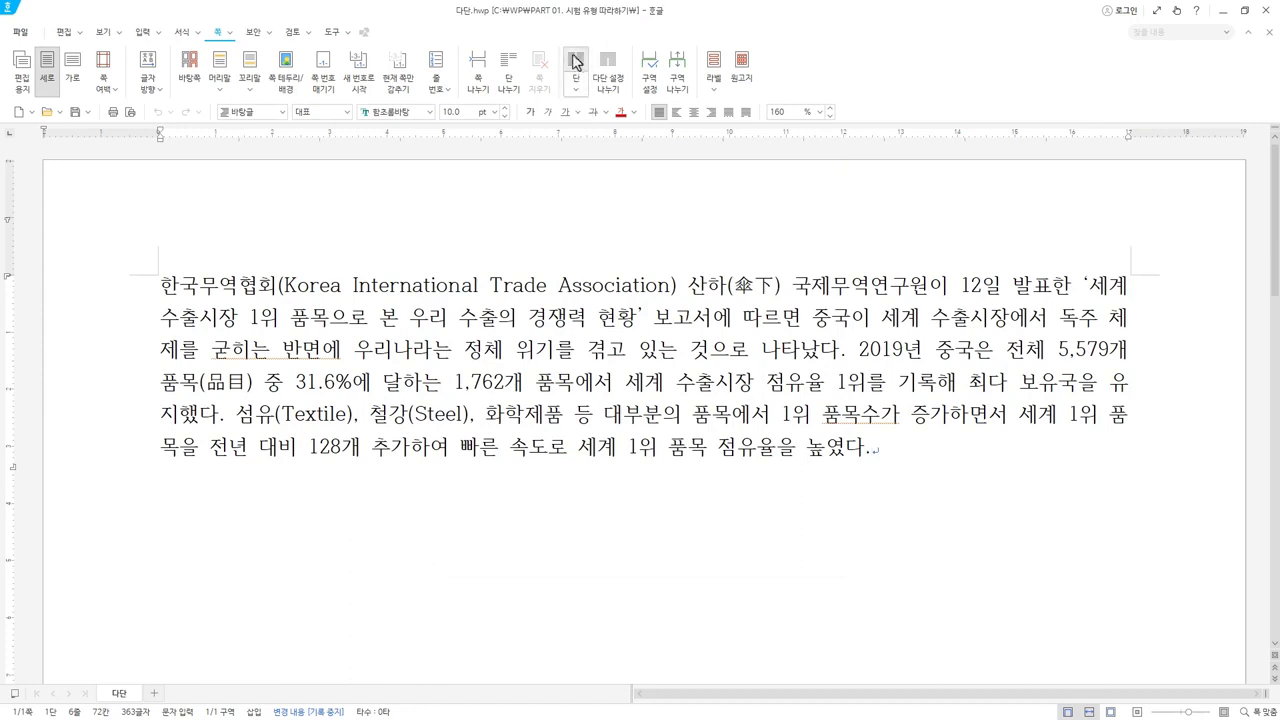
# - Lay out the whole document in two equal-width columns with a solid 0.12 mm divider line between them
pyautogui.click(576, 62)
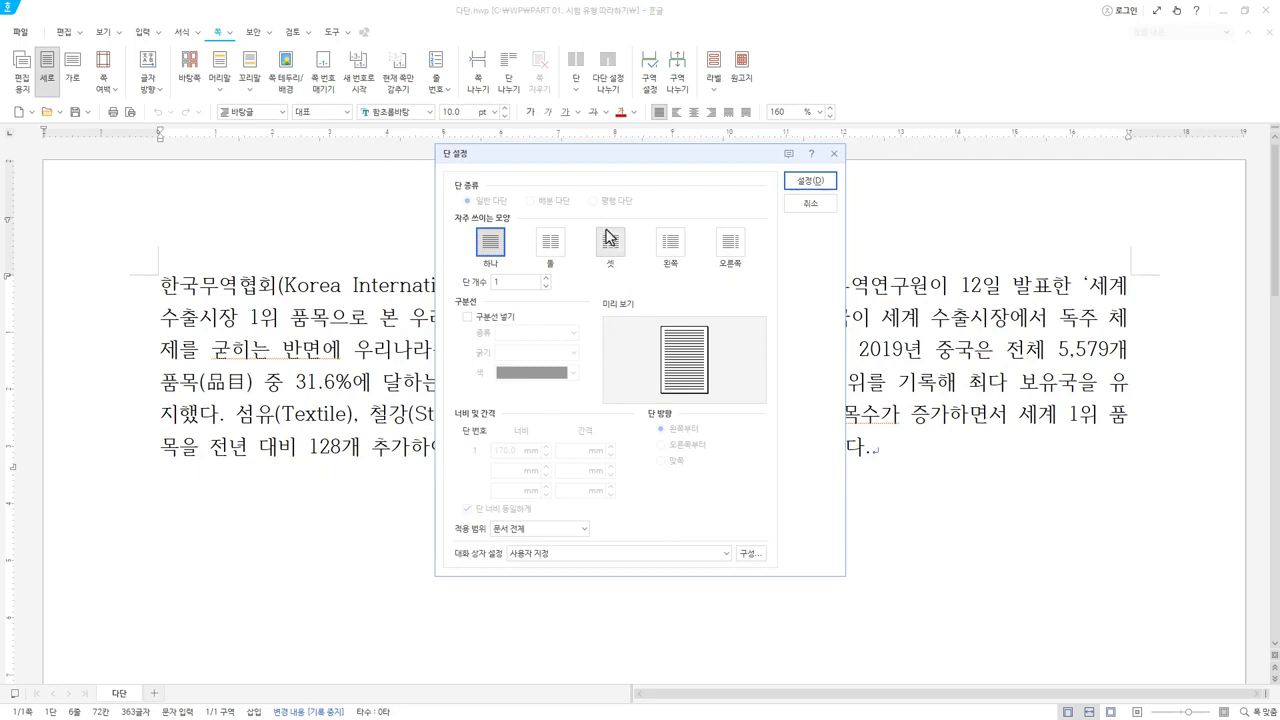
pyautogui.click(552, 246)
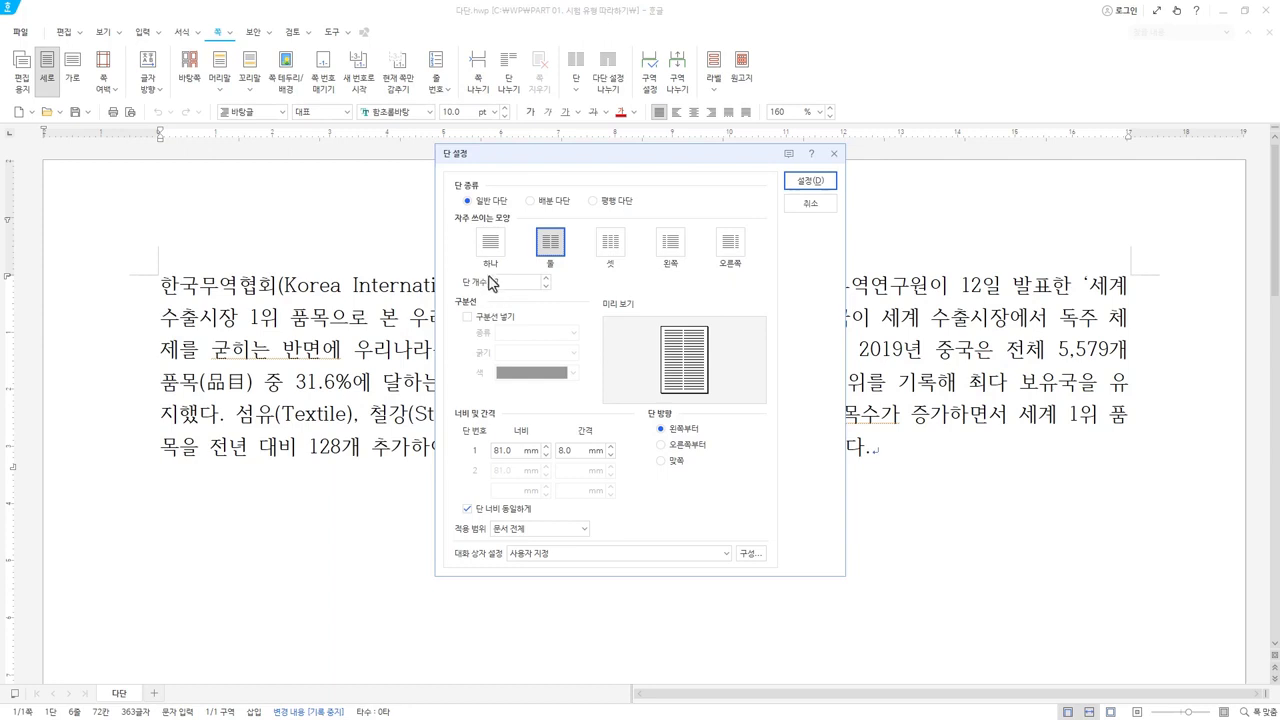
pyautogui.scroll(-1, 491, 284)
pyautogui.click(546, 279)
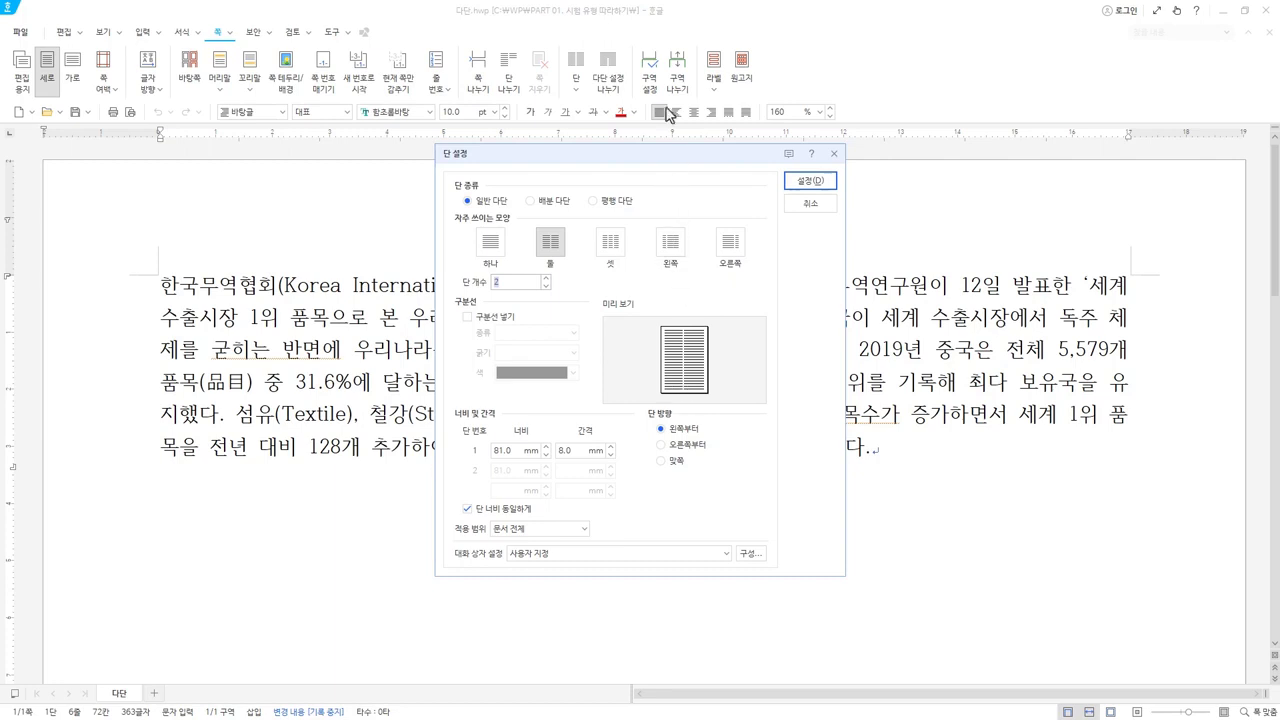
pyautogui.click(478, 320)
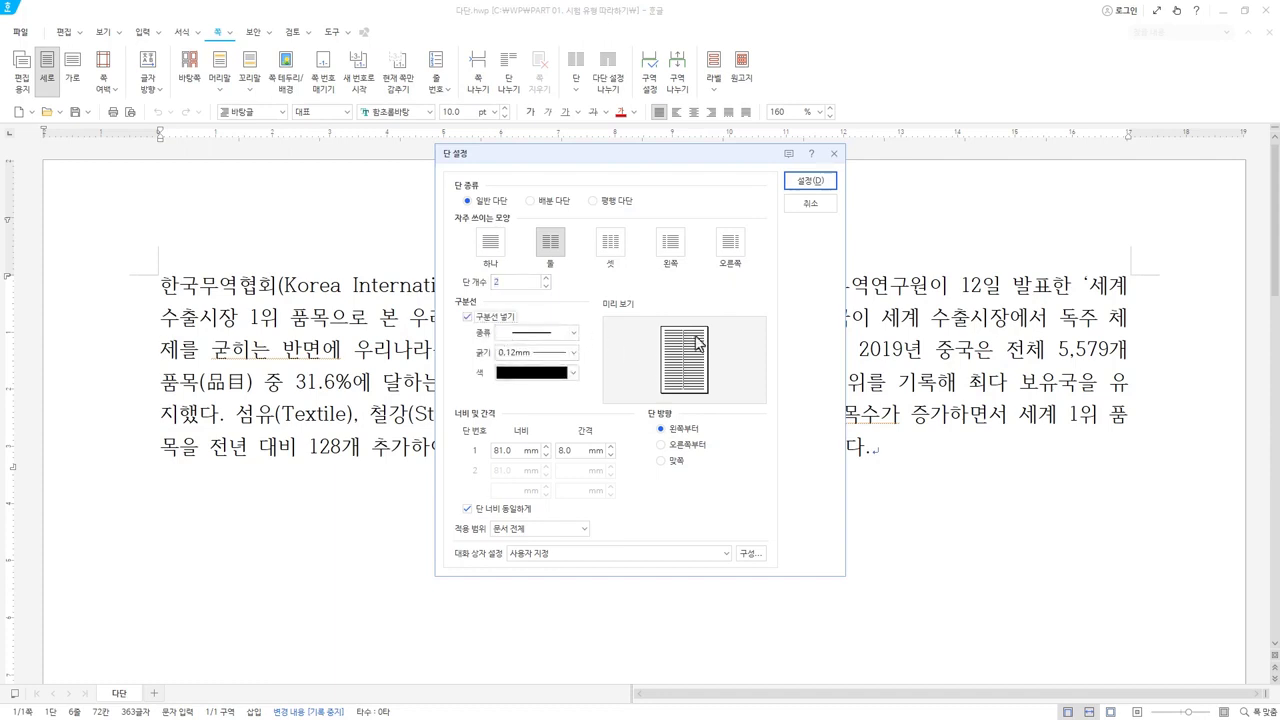
pyautogui.click(490, 318)
pyautogui.click(575, 333)
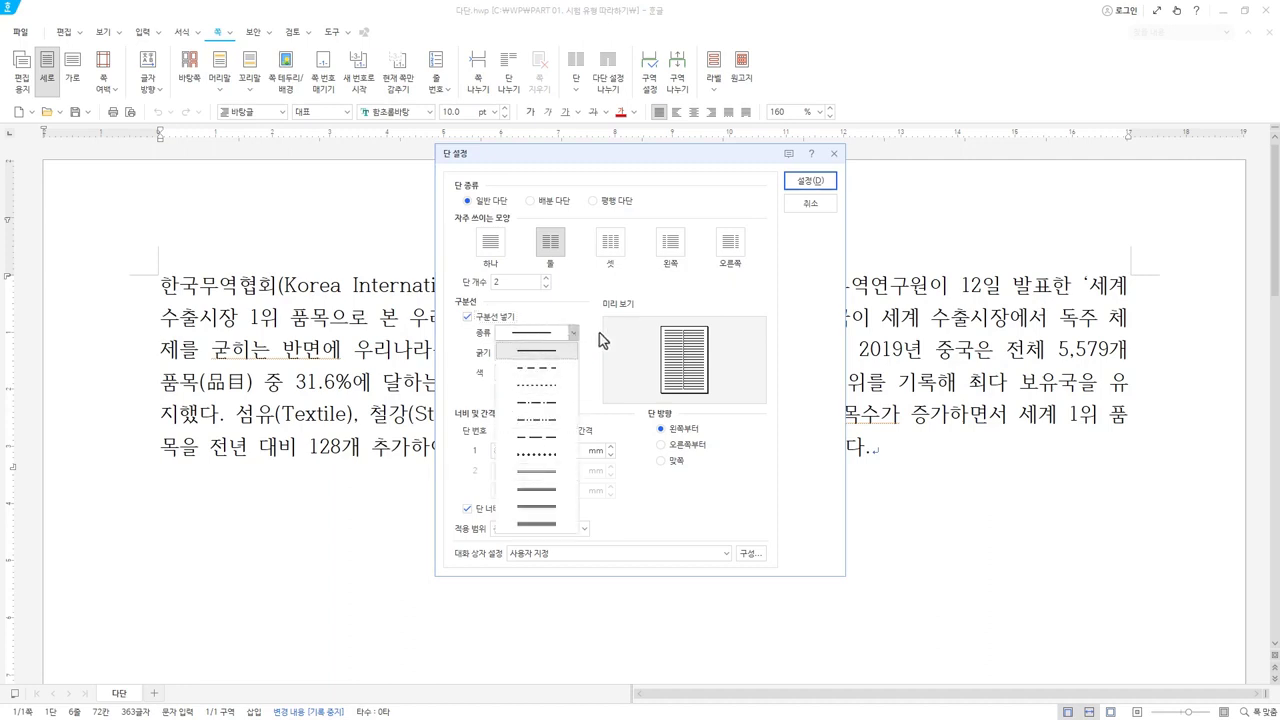
pyautogui.click(598, 335)
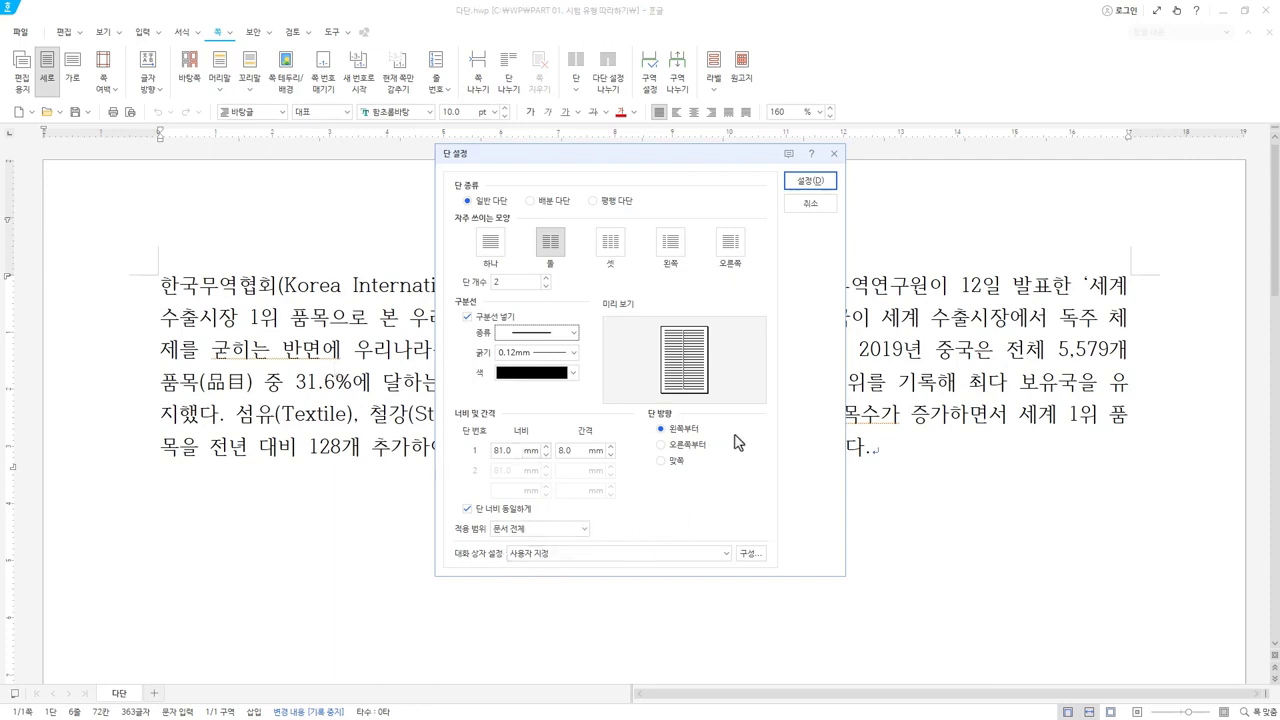
pyautogui.click(830, 188)
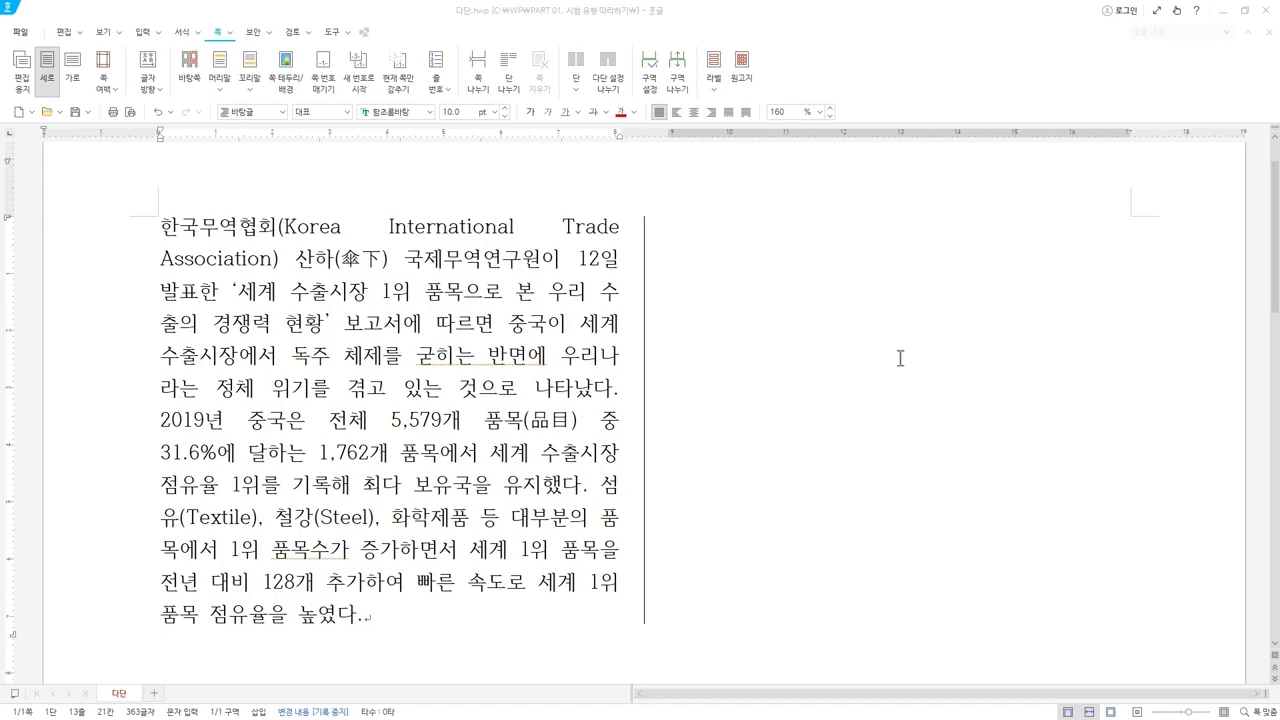
# - Insert empty paragraphs after the body text until the cursor moves to the start of the second column
pyautogui.scroll(-2, 880, 380)
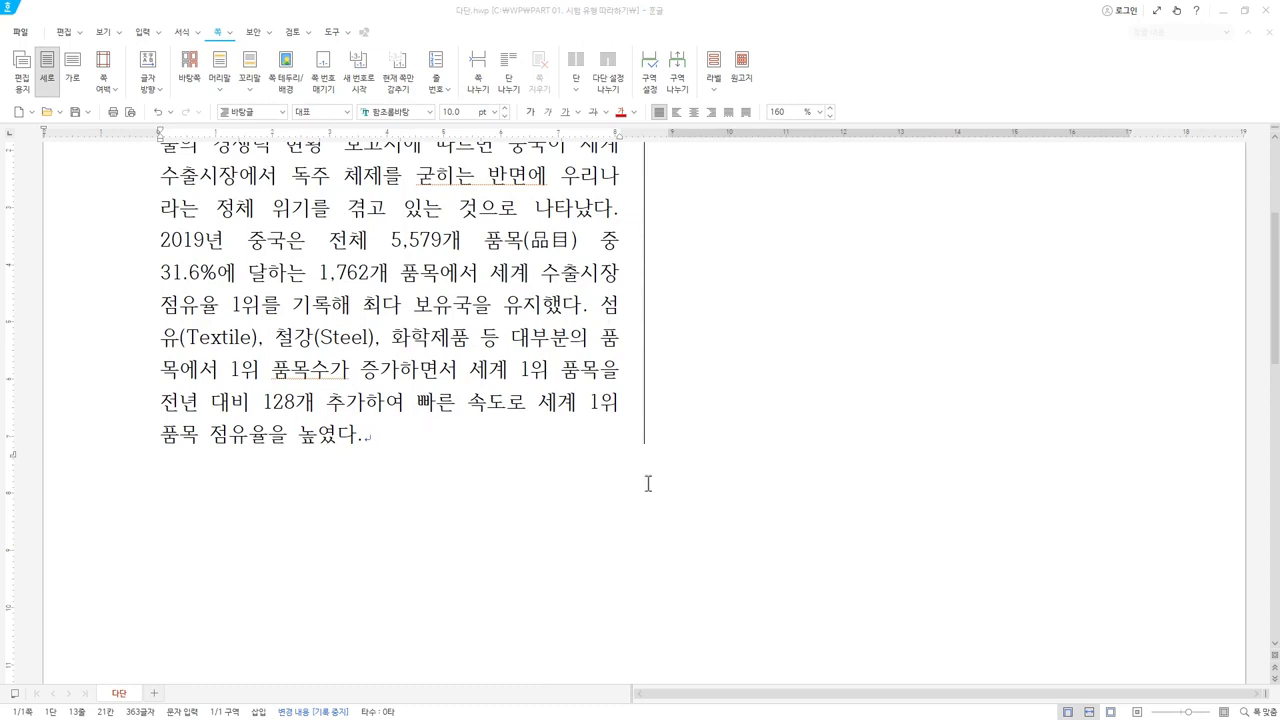
pyautogui.click(524, 447)
pyautogui.press('Return')
pyautogui.press('Return')
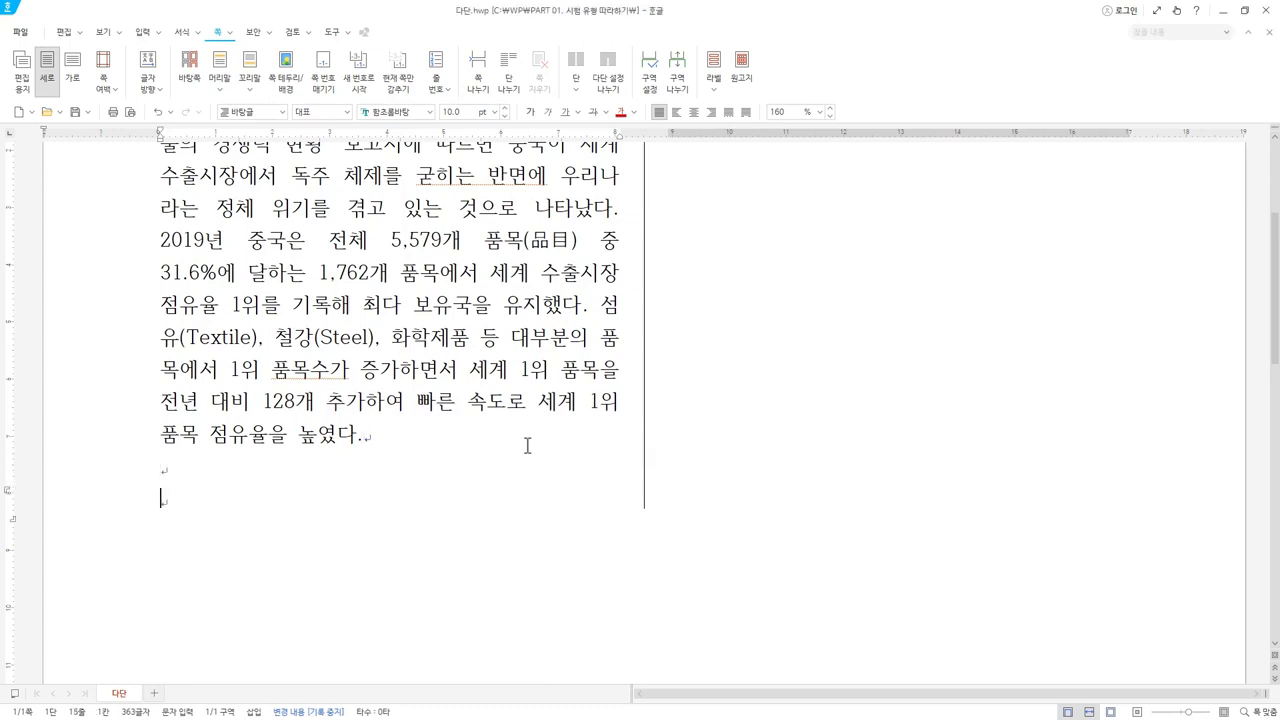
pyautogui.press('Return')
pyautogui.press('Return')
pyautogui.press('Return')
pyautogui.press('Return')
pyautogui.press('Return')
pyautogui.press('Return')
pyautogui.press('Return')
pyautogui.press('Return')
pyautogui.press('Return')
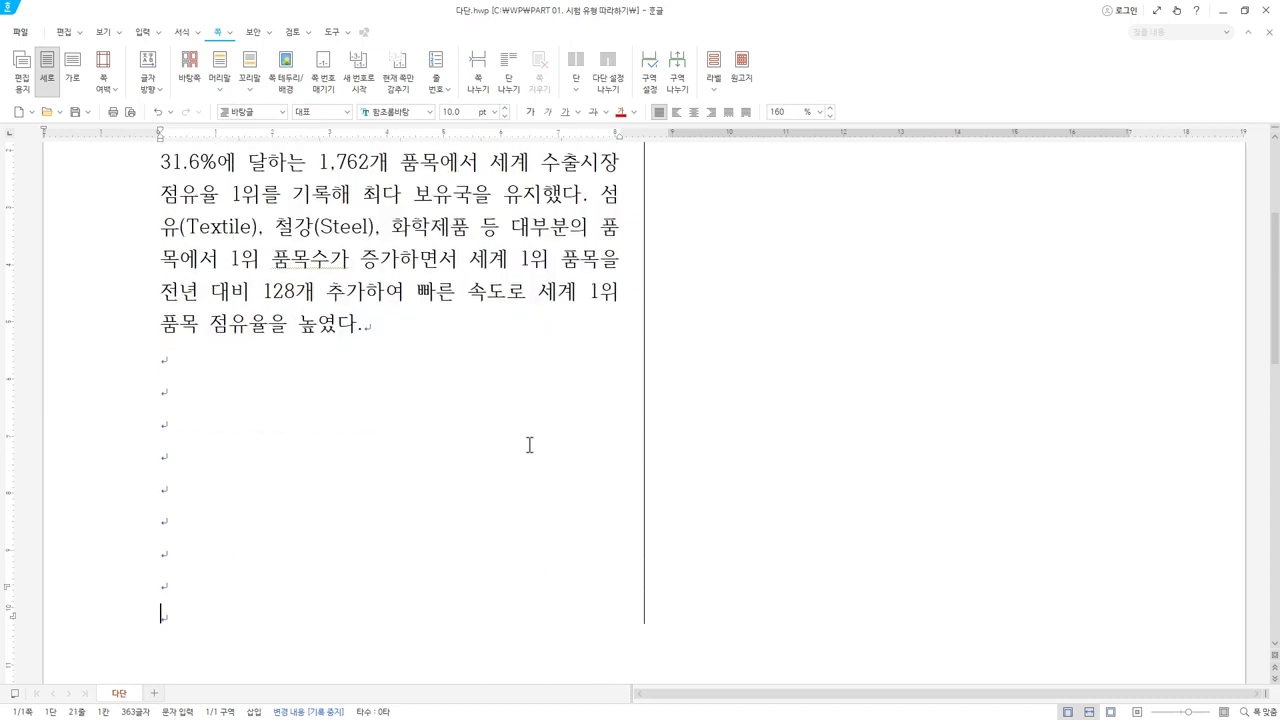
pyautogui.press('Return')
pyautogui.press('Return')
pyautogui.press('Return')
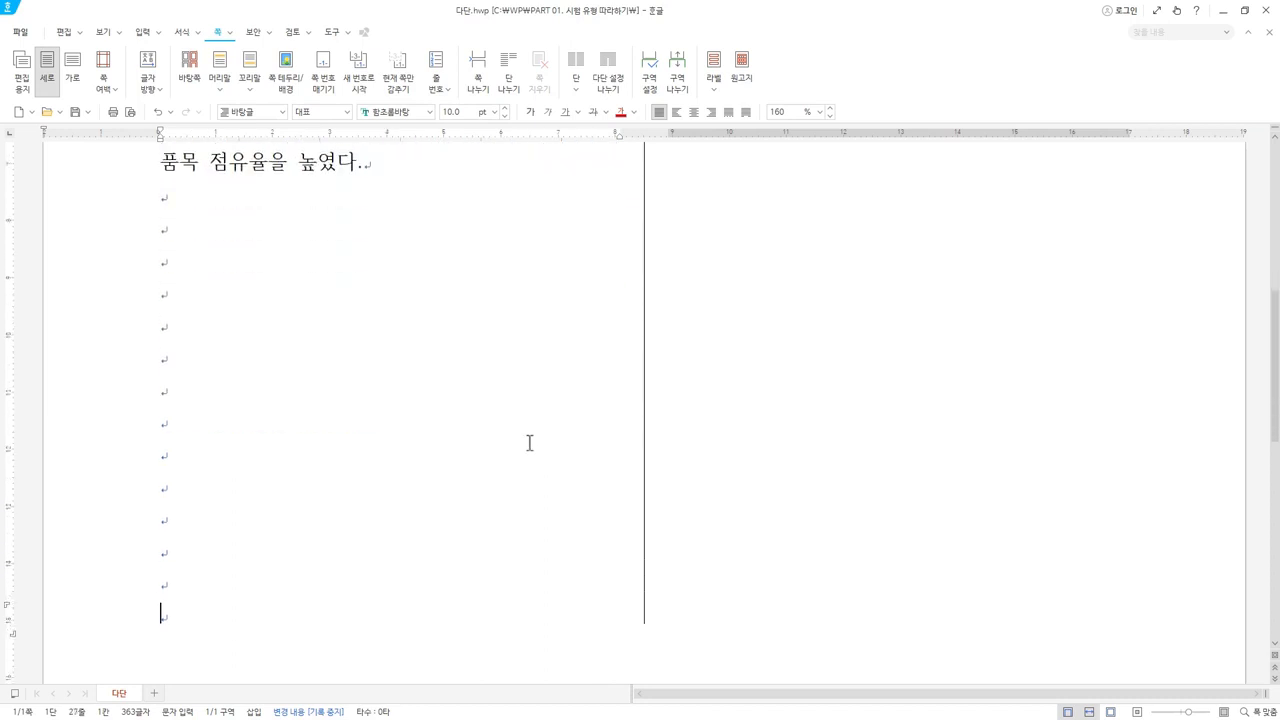
pyautogui.scroll(-1, 528, 443)
pyautogui.press('Return')
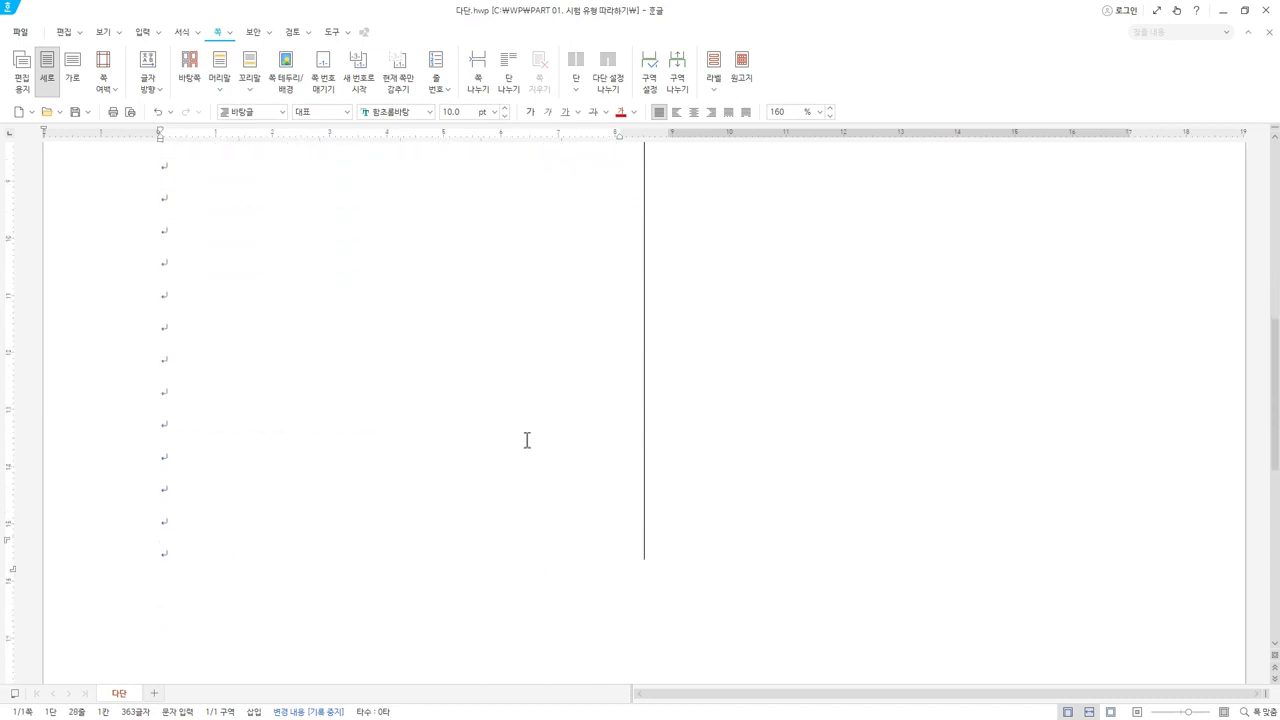
pyautogui.press('Return')
pyautogui.press('Return')
pyautogui.press('Return')
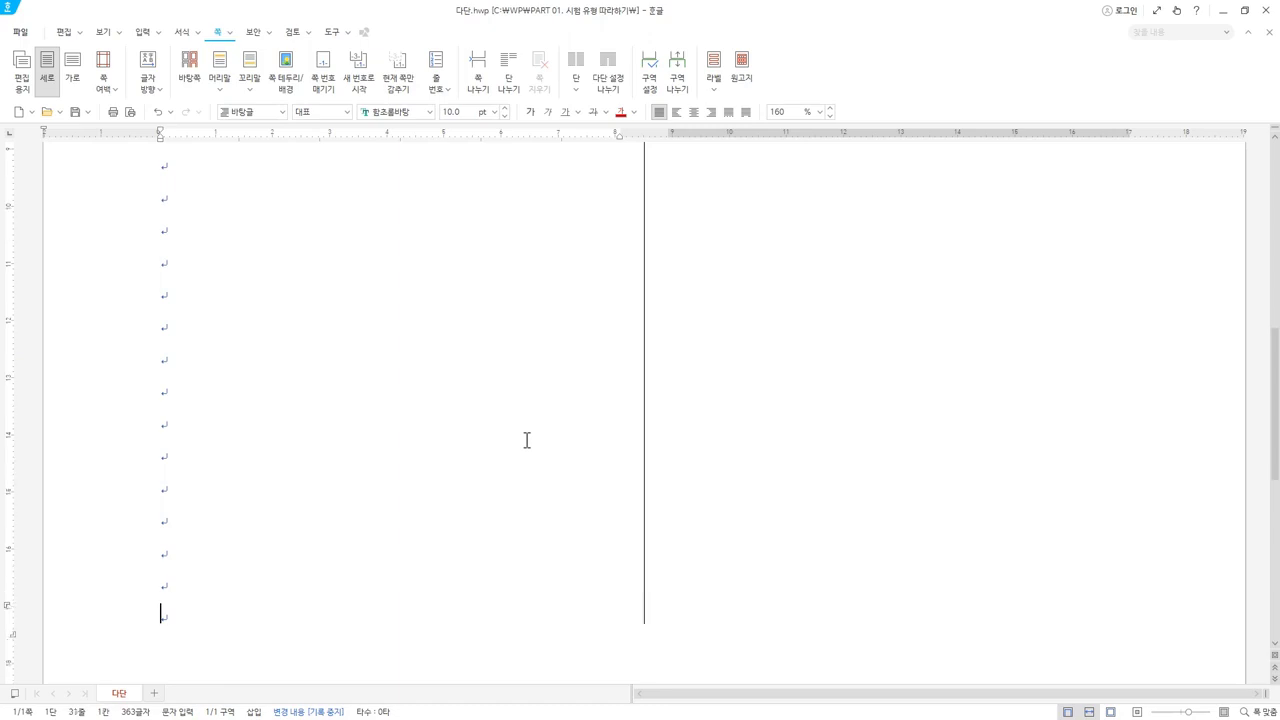
pyautogui.press('Return')
pyautogui.press('Return')
pyautogui.press('Return')
pyautogui.press('Return')
pyautogui.press('Return')
pyautogui.press('Return')
pyautogui.press('Return')
pyautogui.press('Return')
pyautogui.press('Return')
pyautogui.press('Return')
pyautogui.press('Return')
pyautogui.press('Return')
pyautogui.press('Return')
pyautogui.press('Return')
pyautogui.press('Return')
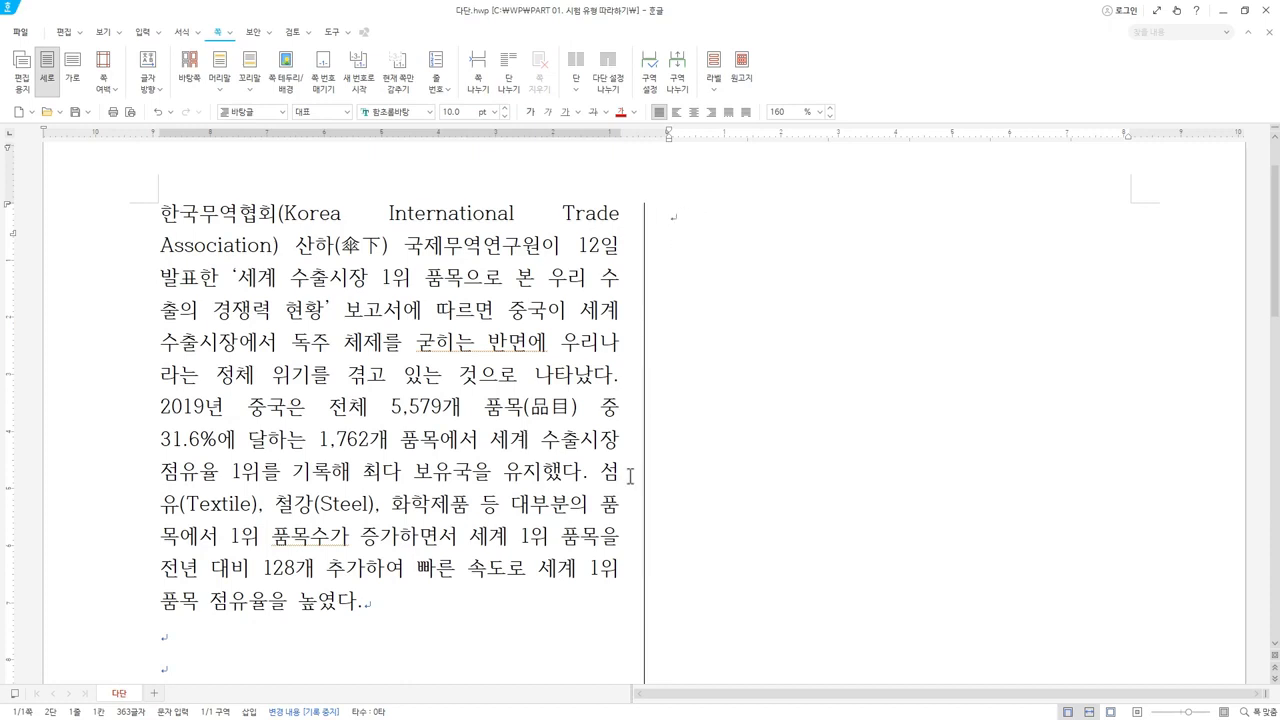
# - Examine the empty paragraphs down to the end of the first column, and return the cursor to the start of the second column
pyautogui.scroll(-5, 543, 506)
pyautogui.scroll(3, 277, 220)
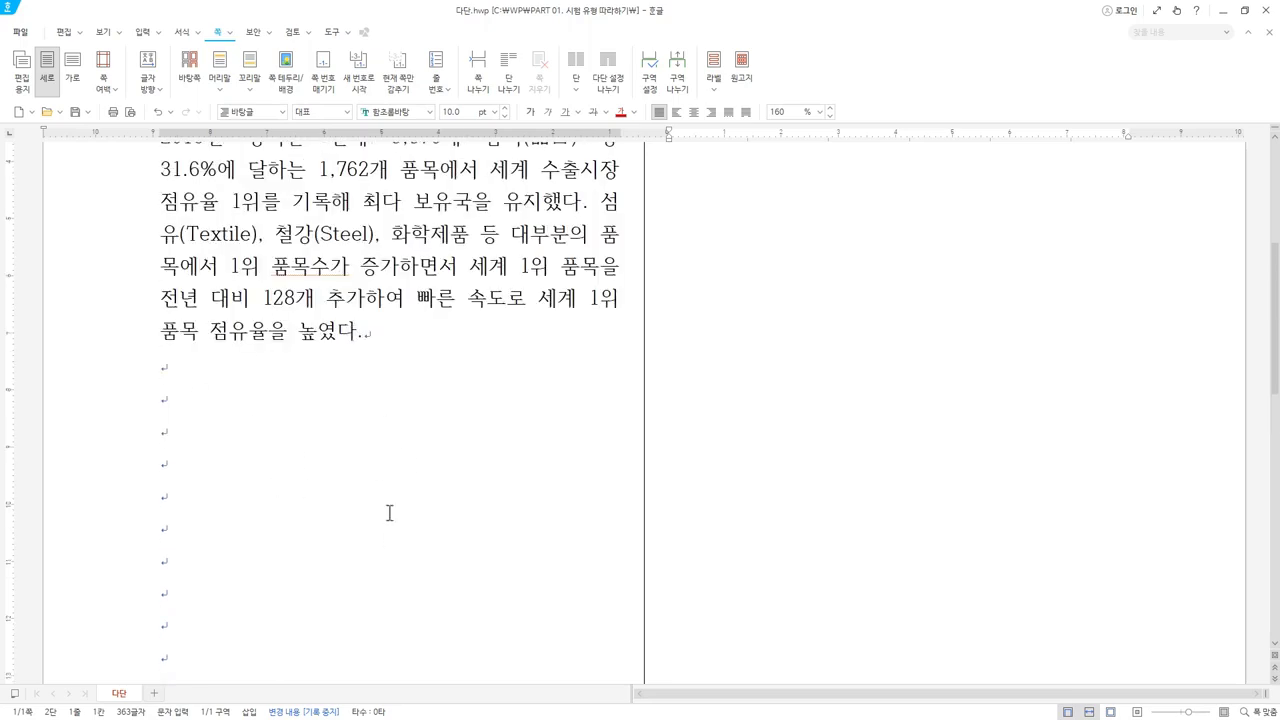
pyautogui.scroll(-5, 392, 593)
pyautogui.rightClick(392, 591)
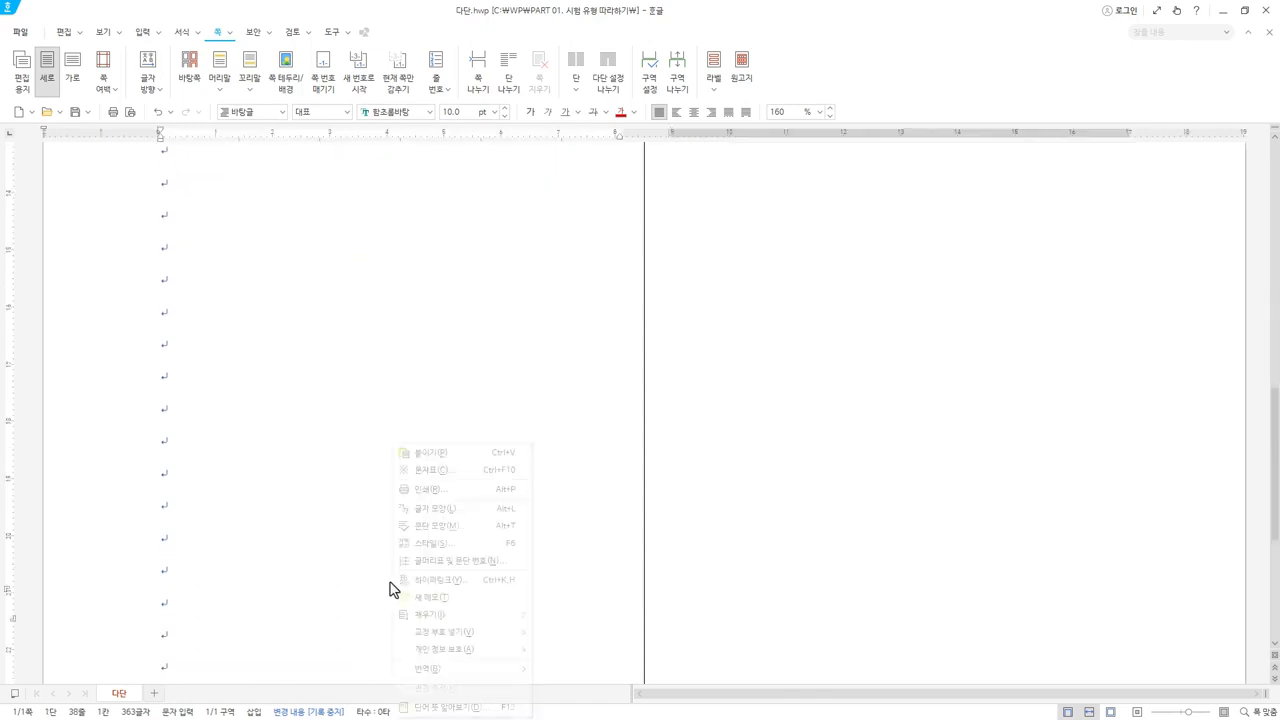
pyautogui.click(323, 552)
pyautogui.scroll(-3, 520, 560)
pyautogui.click(634, 554)
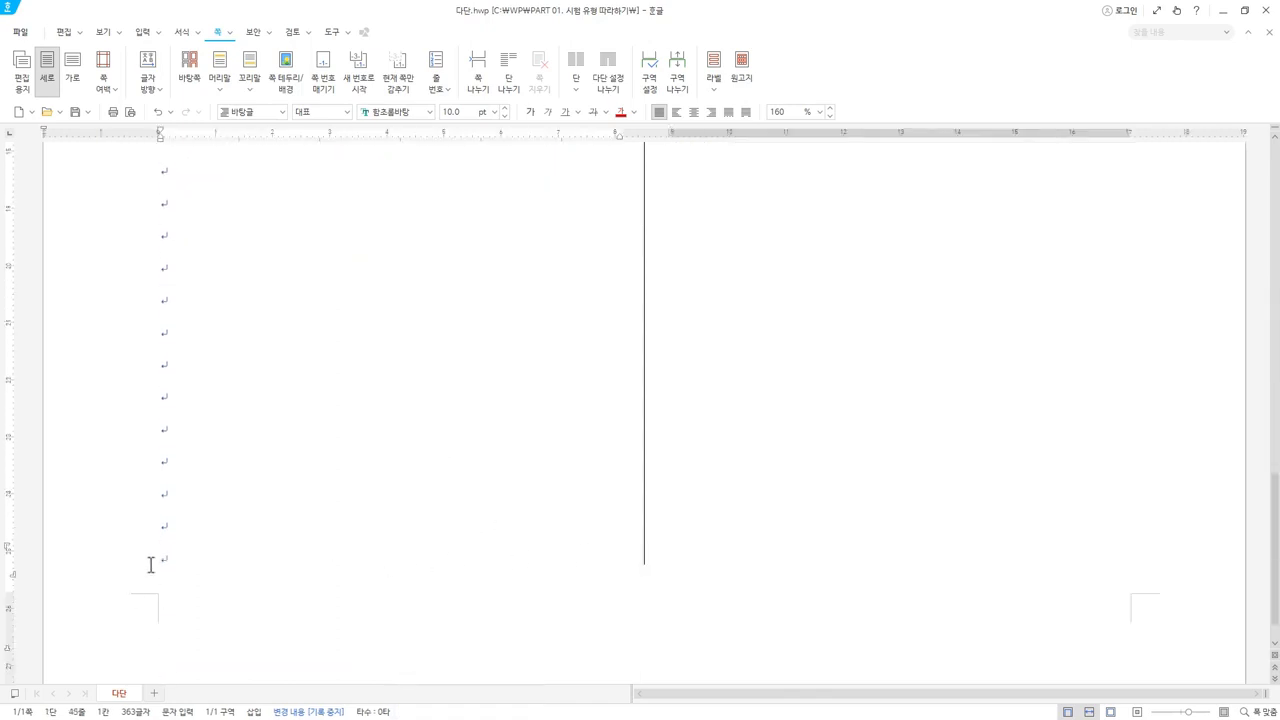
pyautogui.press('Hangul')
pyautogui.scroll(8, 700, 520)
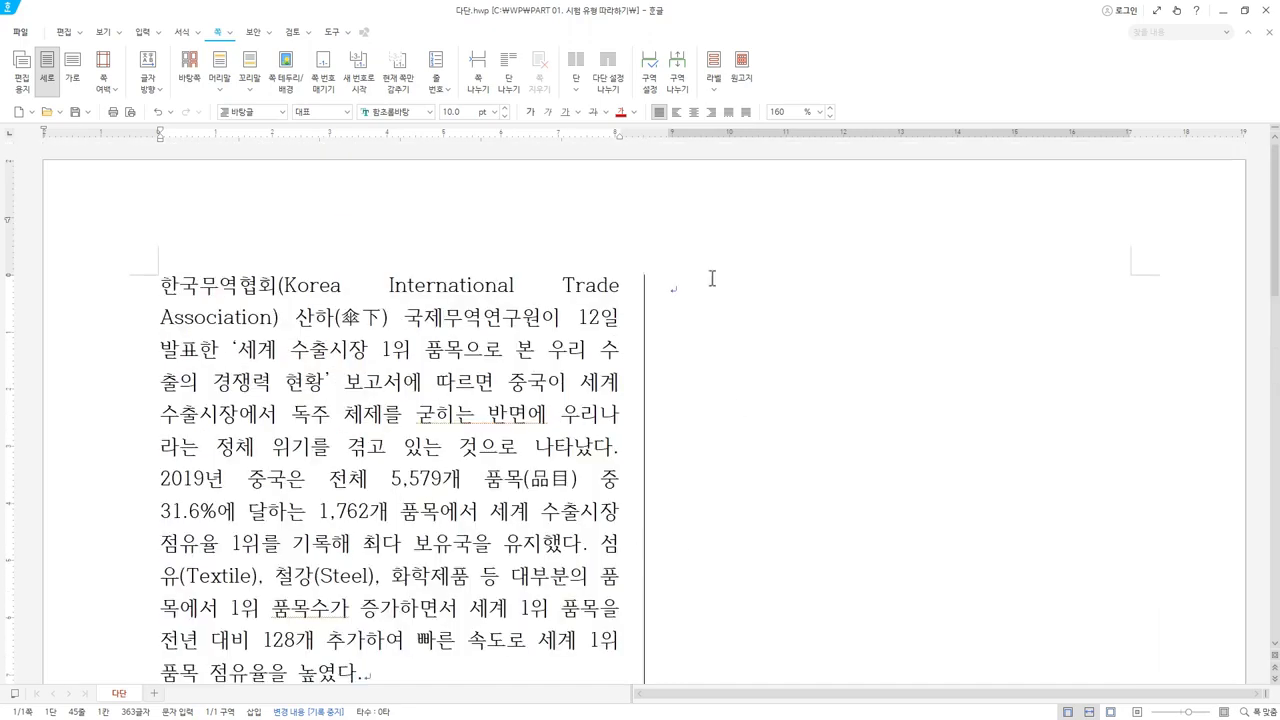
pyautogui.click(712, 281)
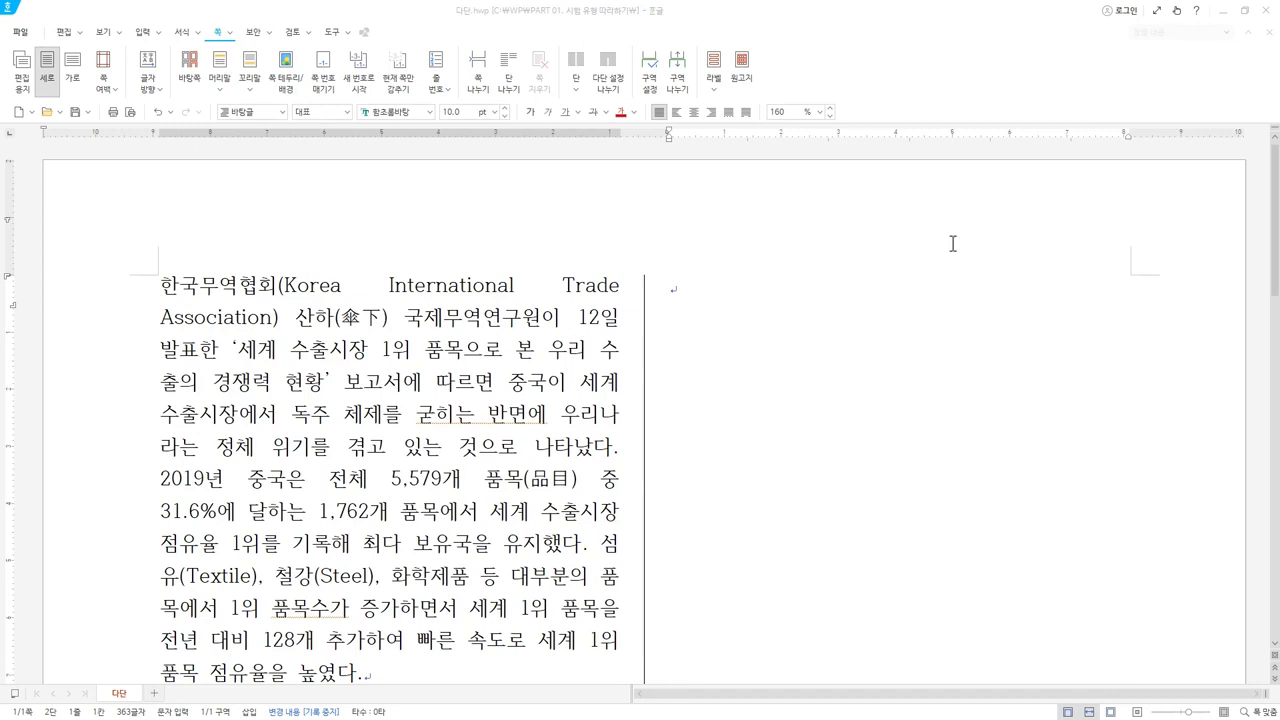
pyautogui.click(764, 305)
# - Switch to File Explorer and open SECTION02-문제2.hwp from the 연습문제 folder
pyautogui.hotkey('alt', 'Tab')
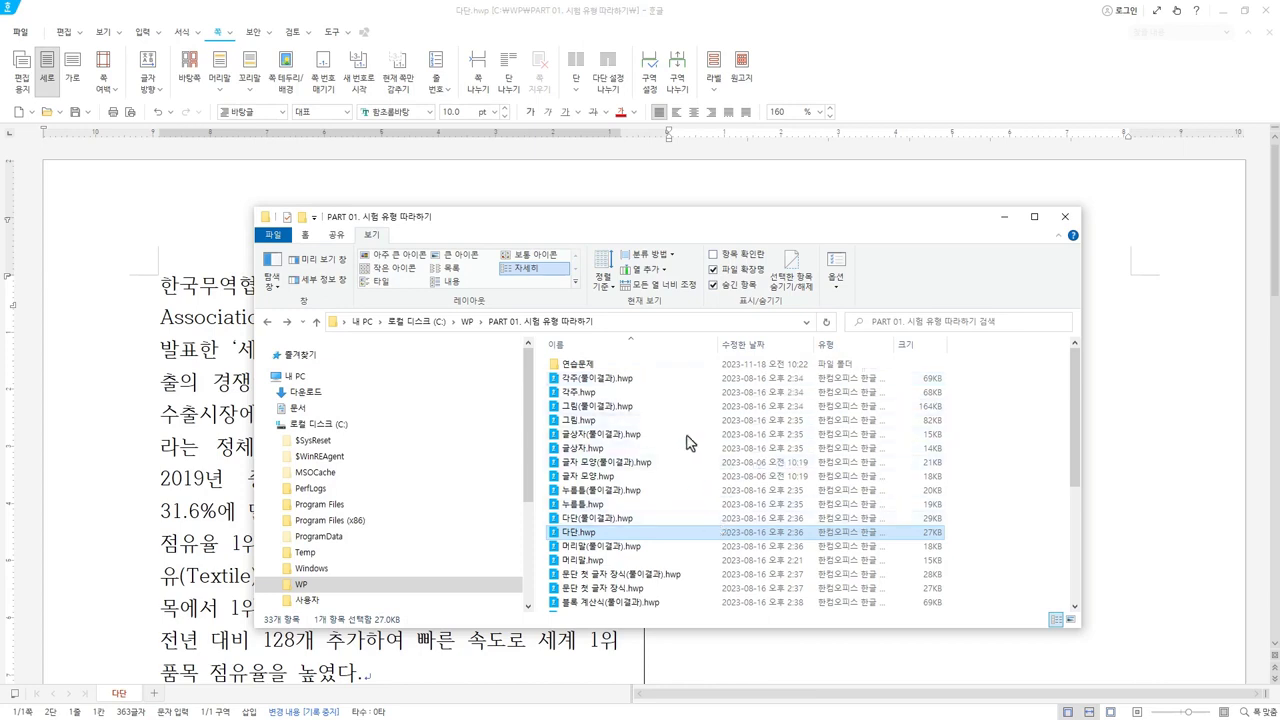
pyautogui.doubleClick(588, 366)
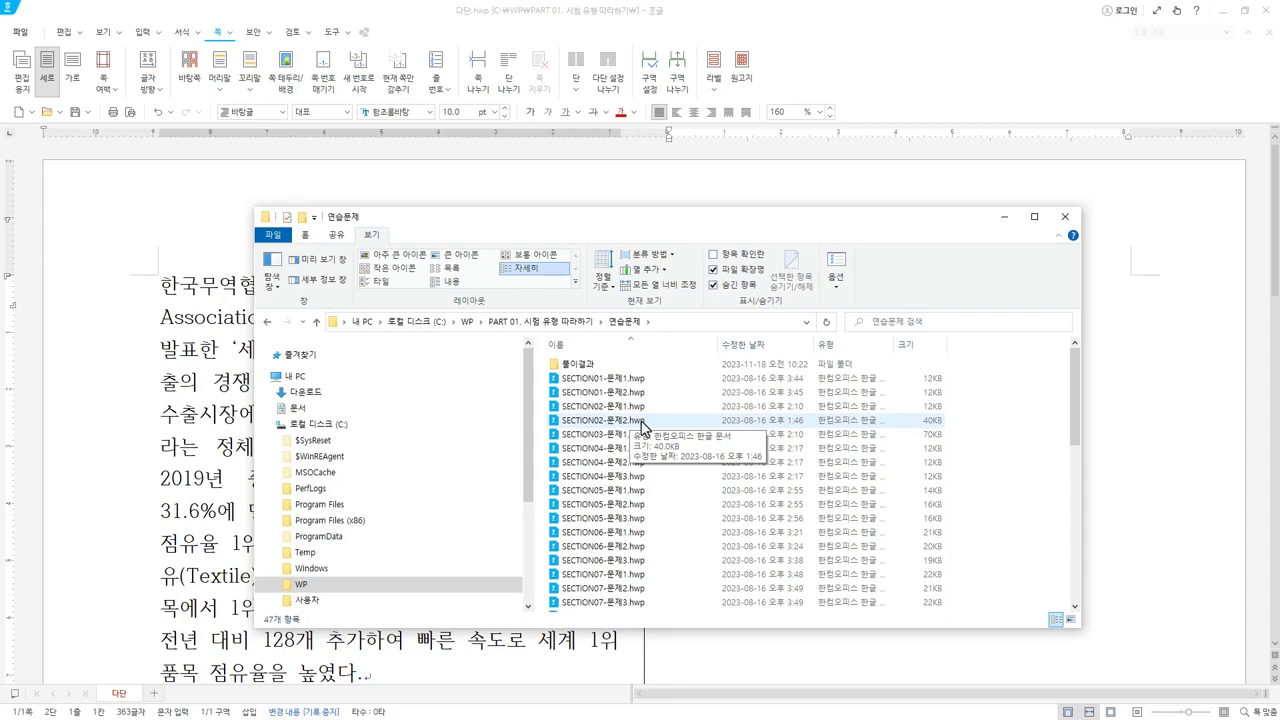
pyautogui.doubleClick(641, 422)
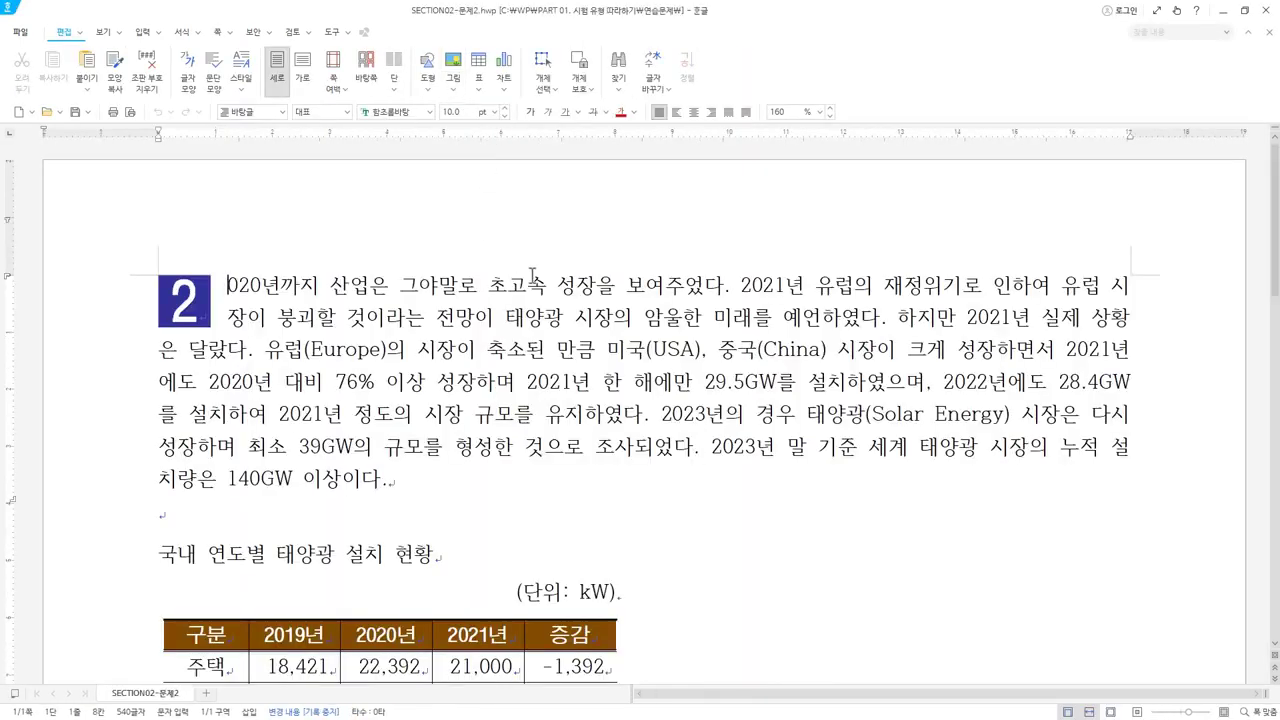
# - Try right alignment on the heading line "국내 연도별 태양광 설치 현황" and restore its justified alignment
pyautogui.click(361, 417)
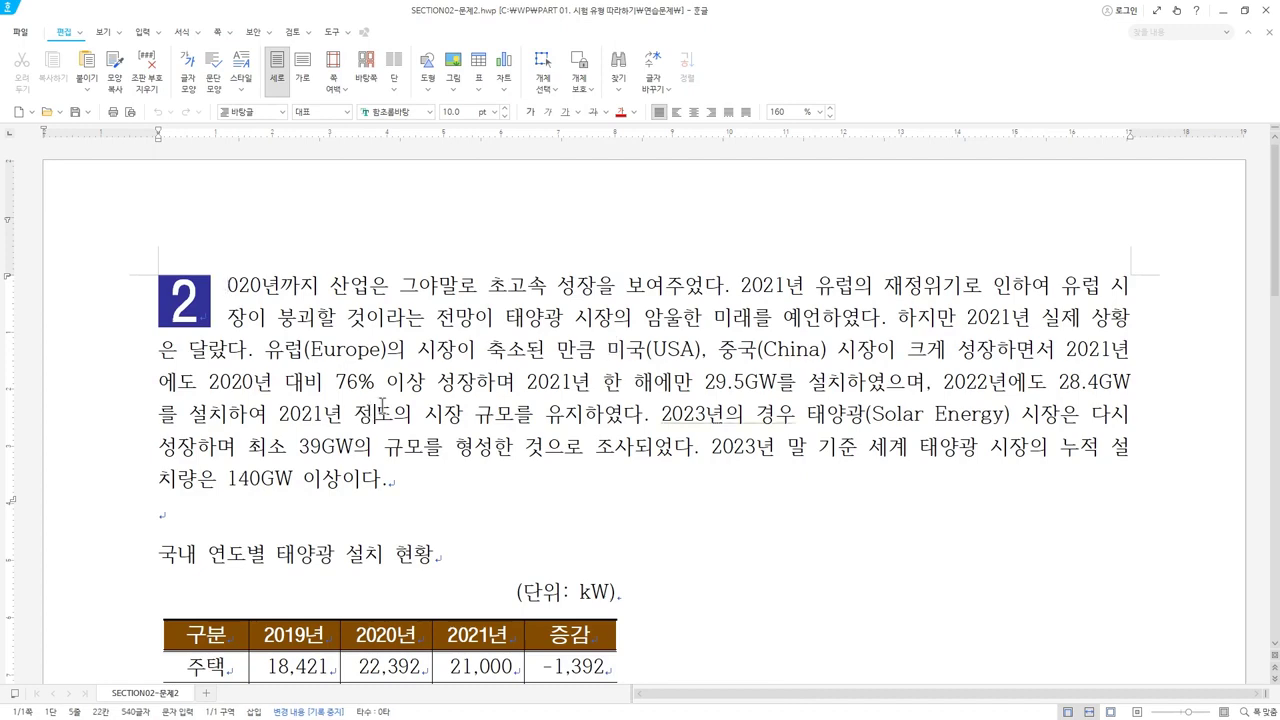
pyautogui.scroll(-3, 558, 454)
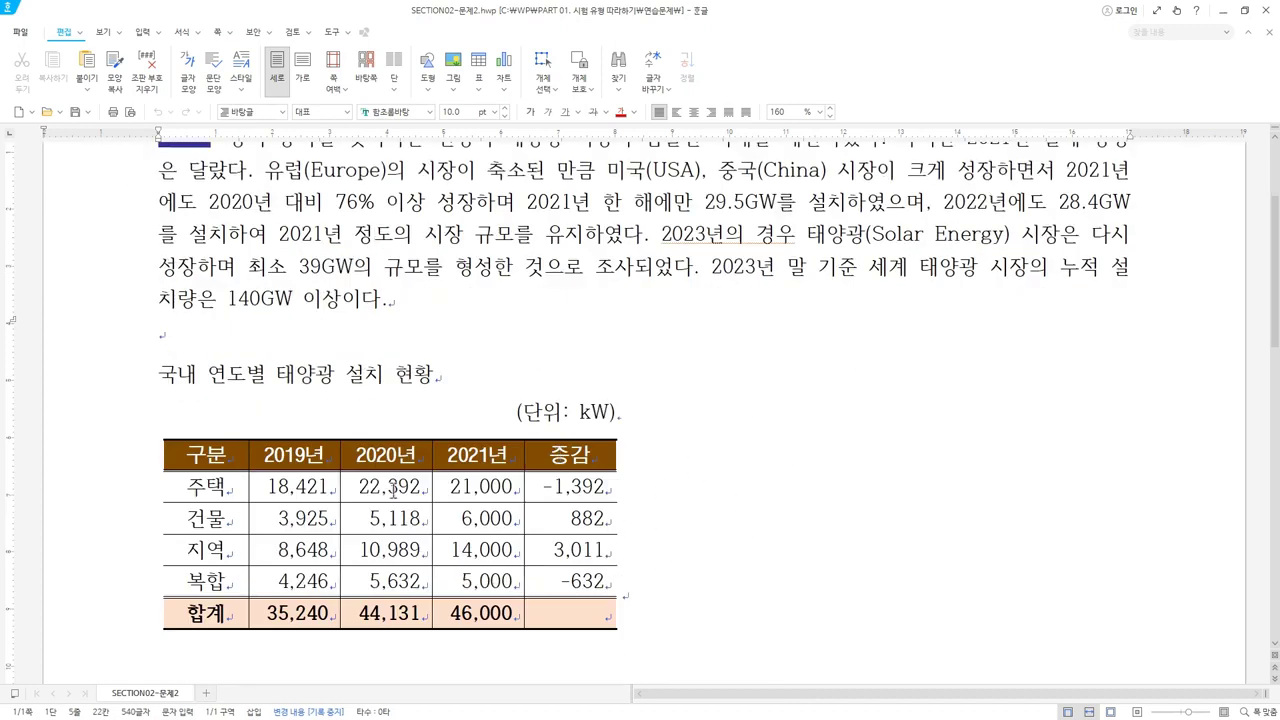
pyautogui.click(344, 372)
pyautogui.click(709, 115)
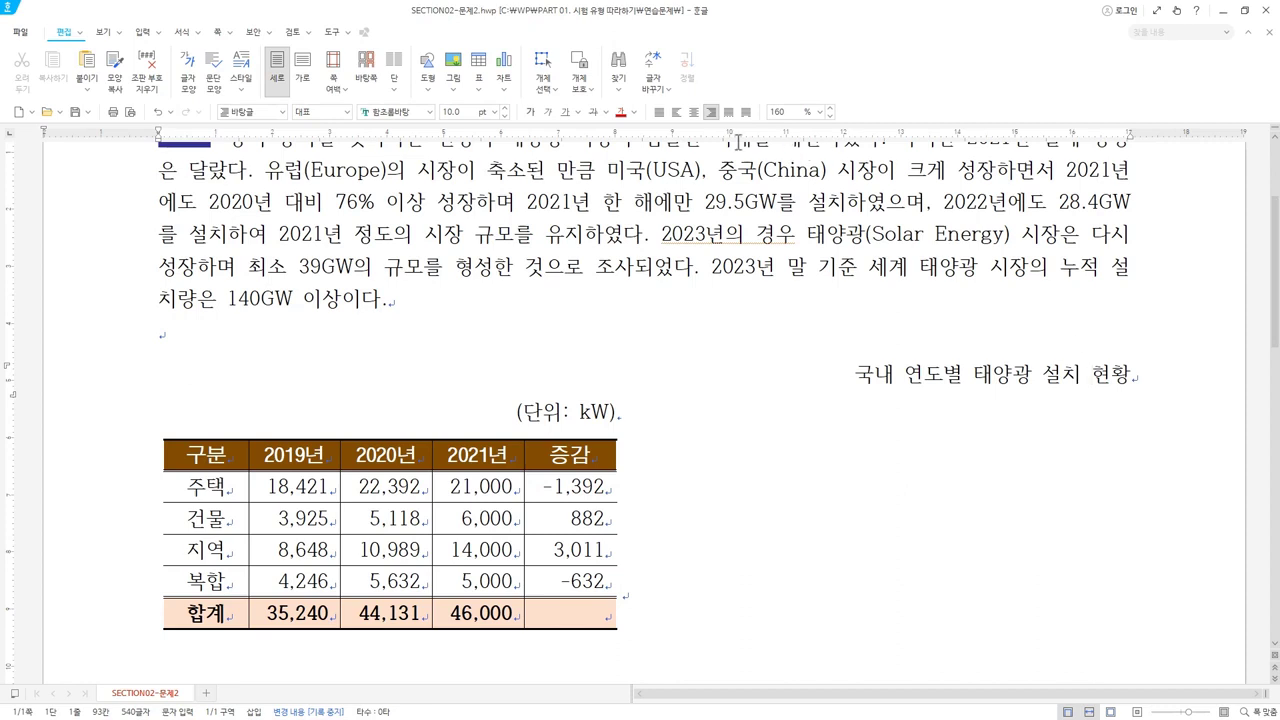
pyautogui.click(659, 111)
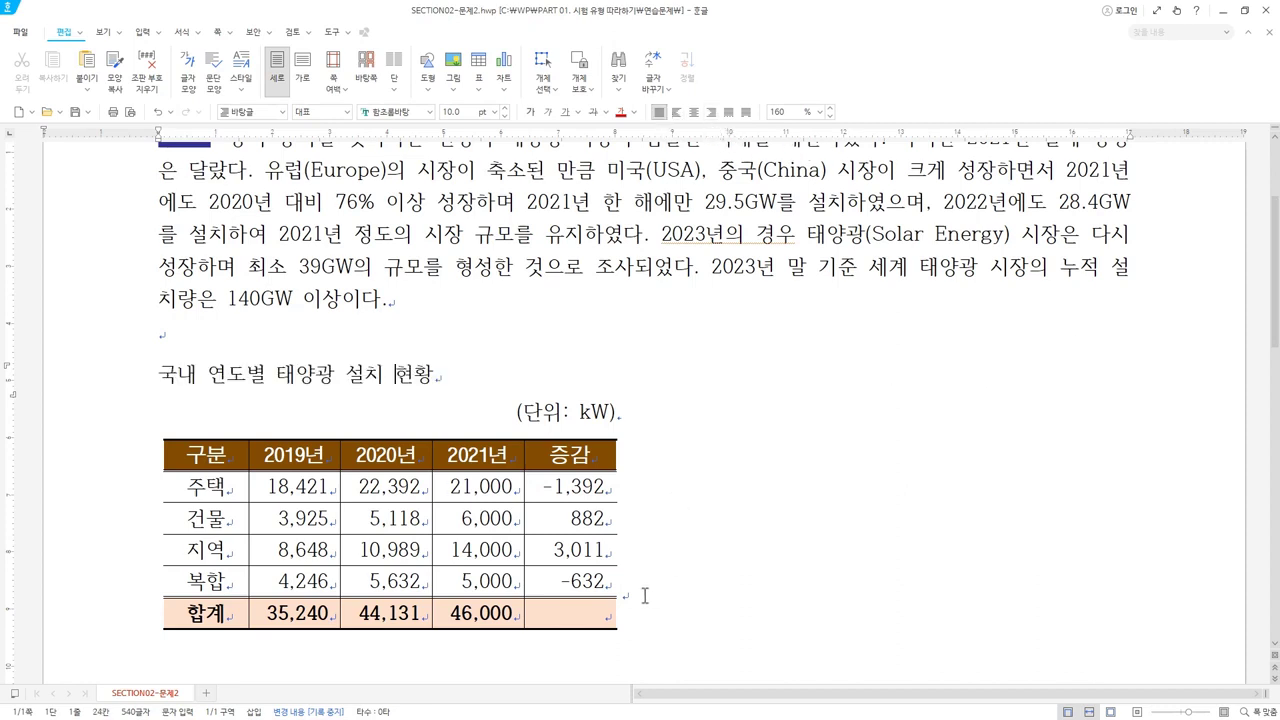
# - Try right alignment on the table's paragraph and on the blank line above the heading, restoring justified alignment each time
pyautogui.click(644, 594)
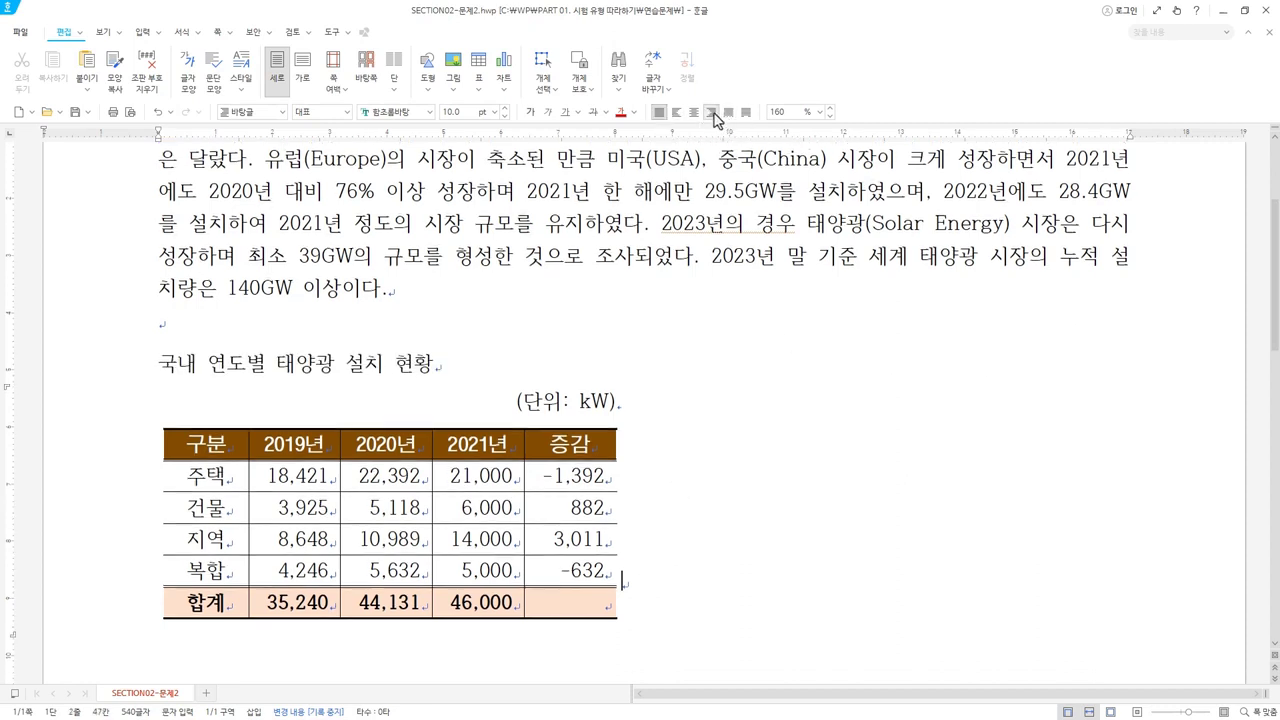
pyautogui.click(712, 112)
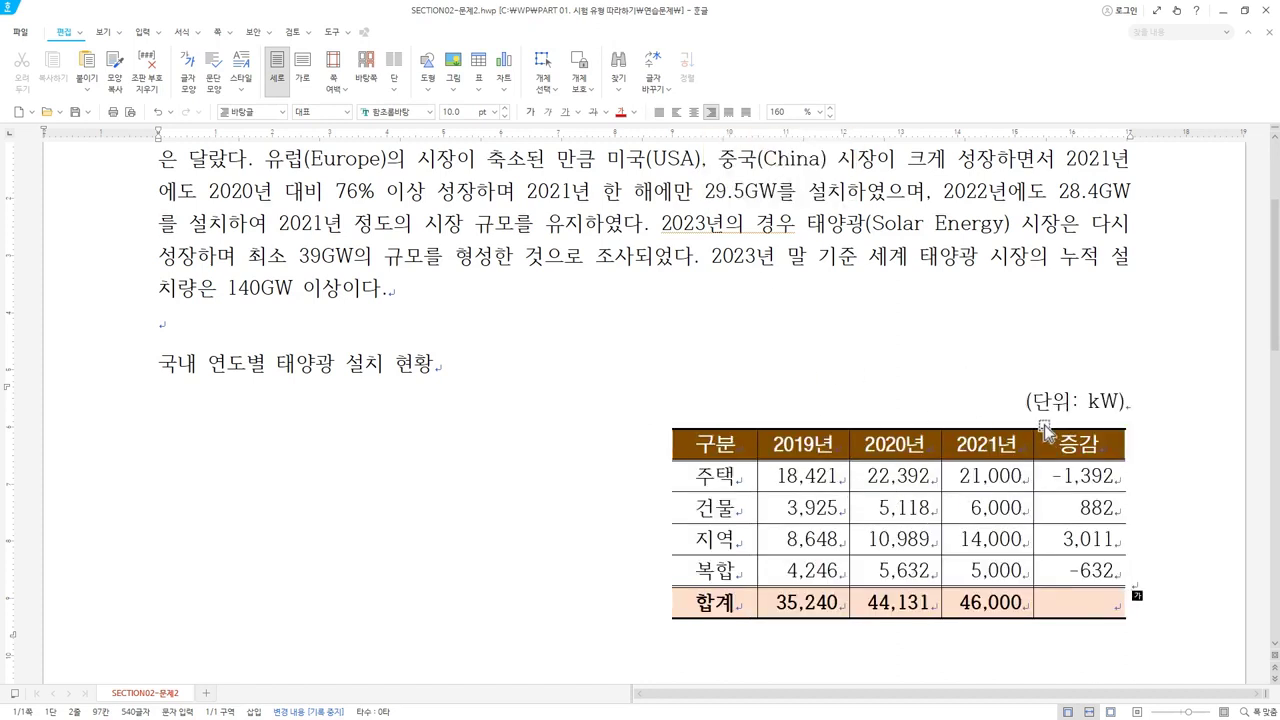
pyautogui.click(659, 112)
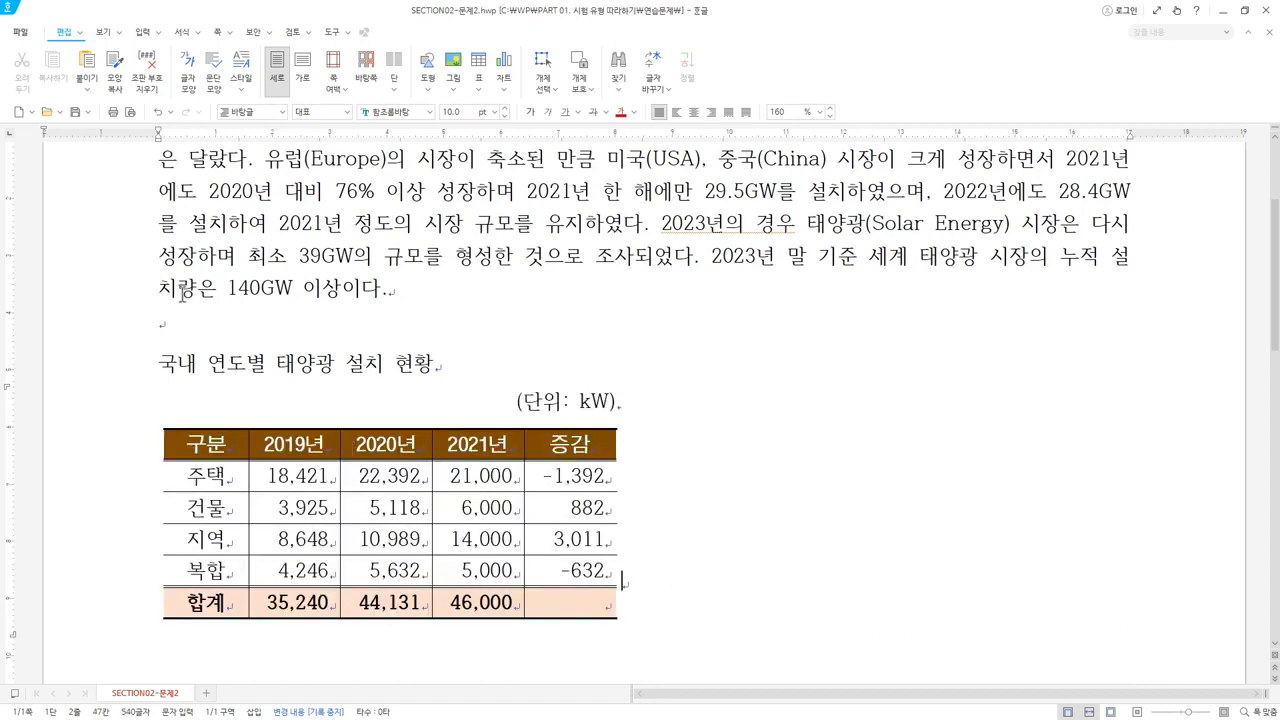
pyautogui.click(180, 323)
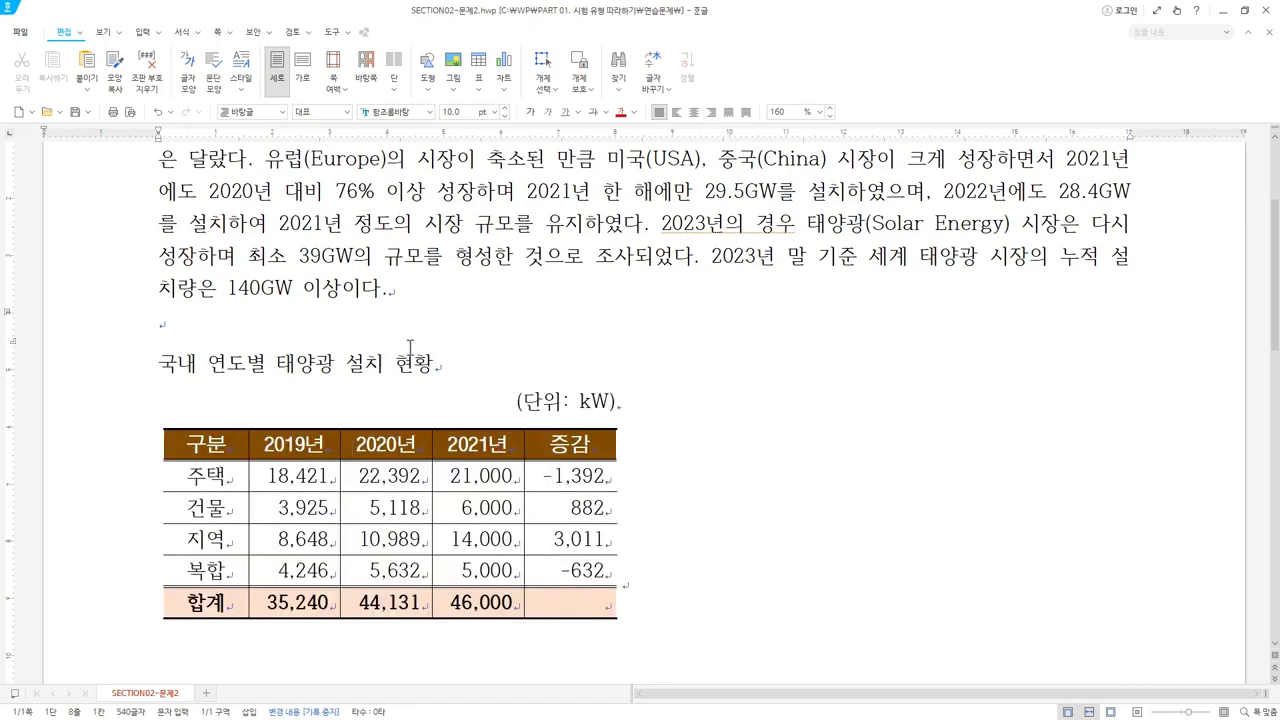
pyautogui.click(709, 114)
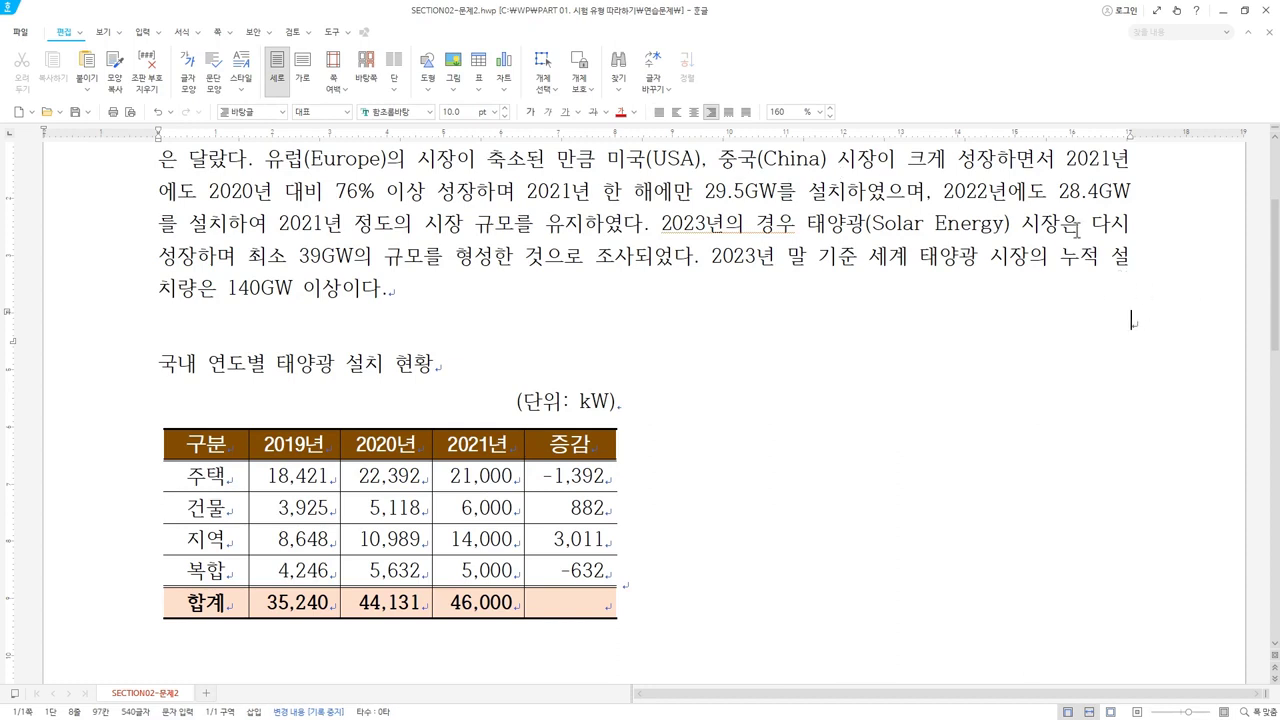
pyautogui.click(659, 113)
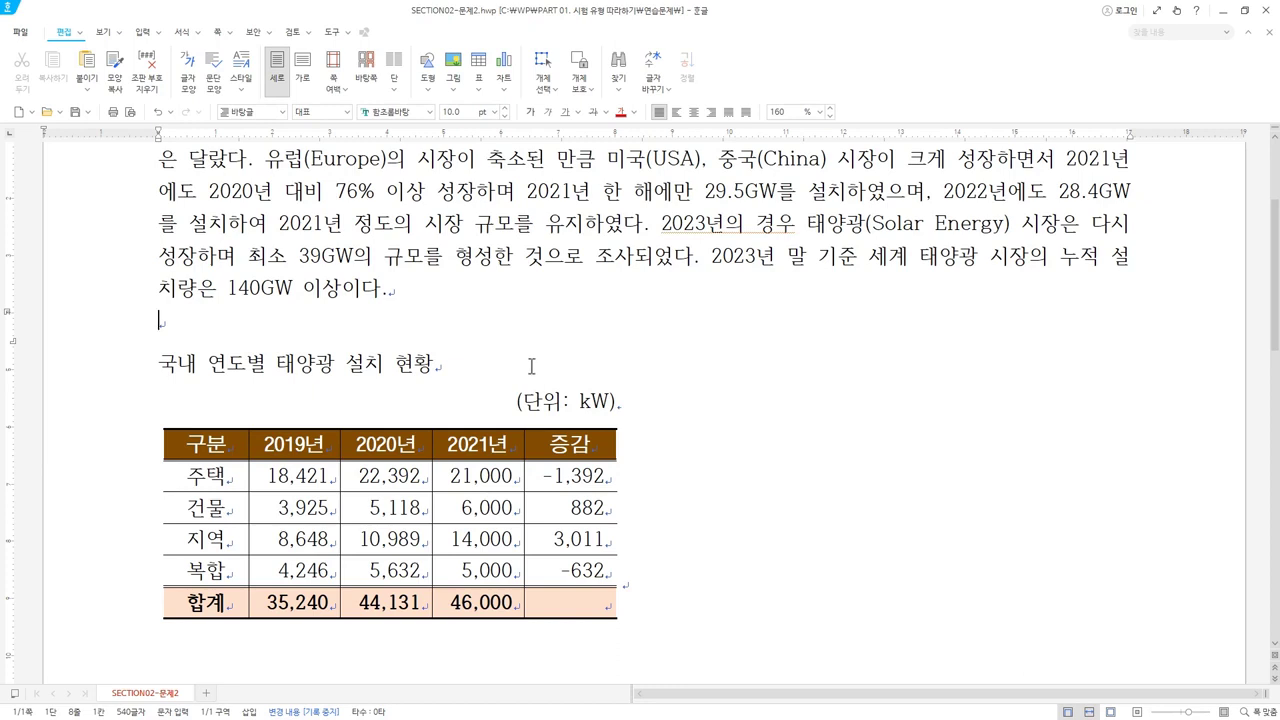
# - With the cursor before the "국내 연도별 태양광 설치 현황" heading, configure two equal-width columns with a dashed 0.12 mm divider line
pyautogui.click(213, 34)
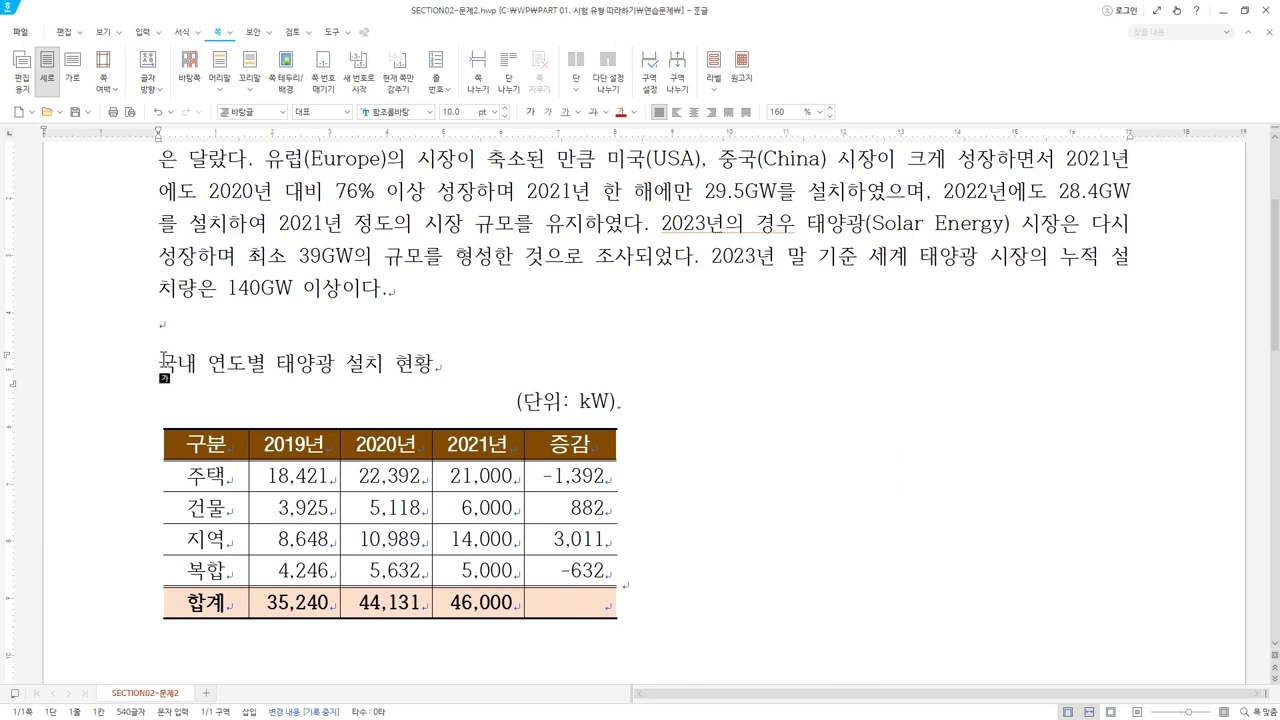
pyautogui.click(178, 361)
pyautogui.click(575, 66)
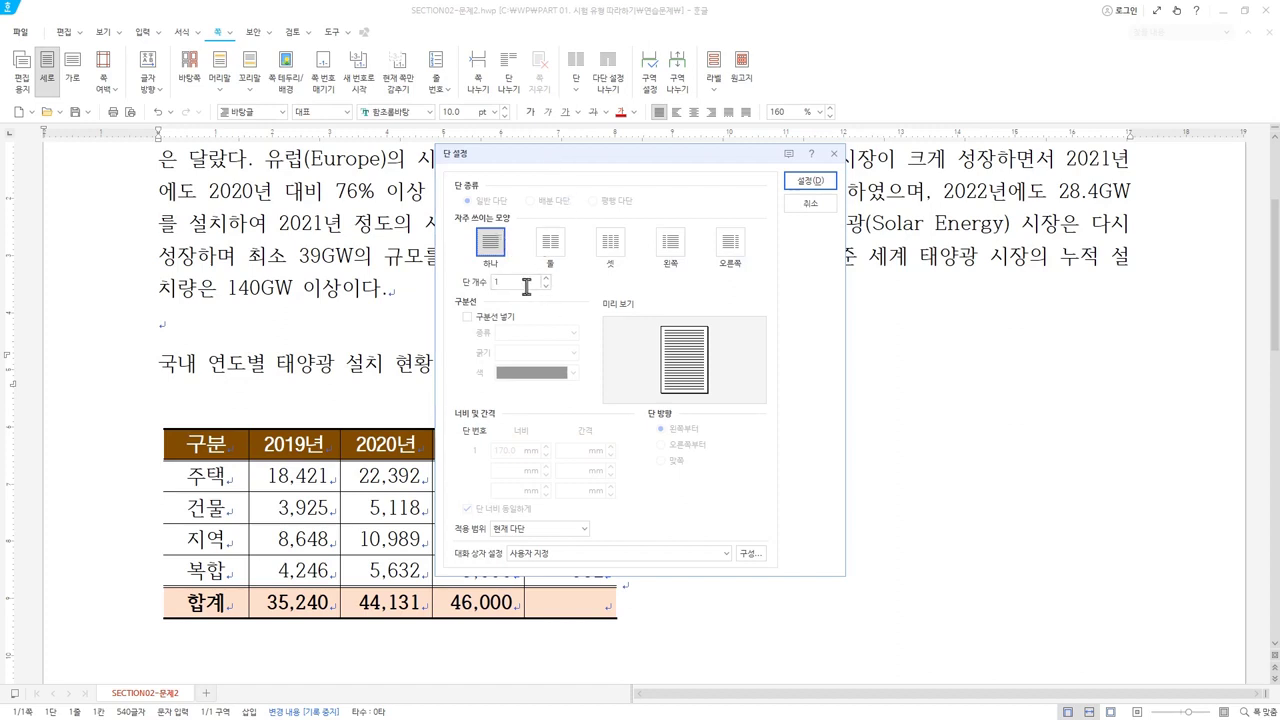
pyautogui.click(551, 245)
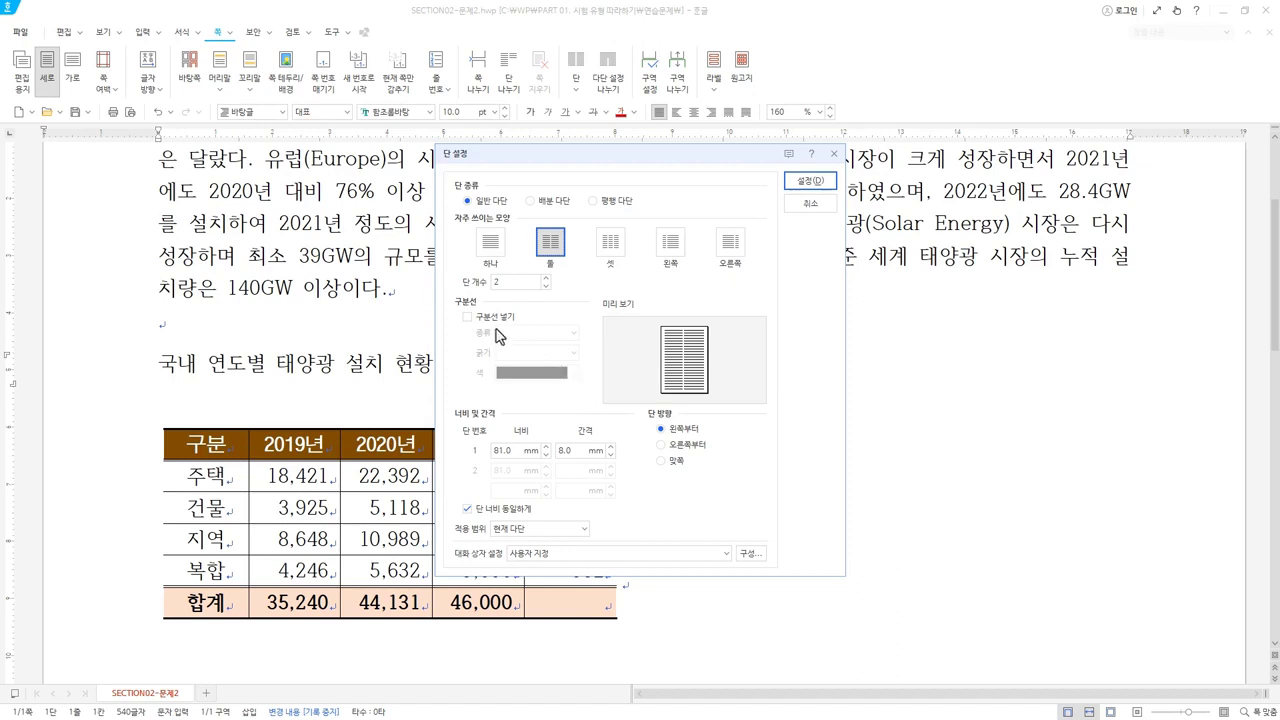
pyautogui.click(468, 317)
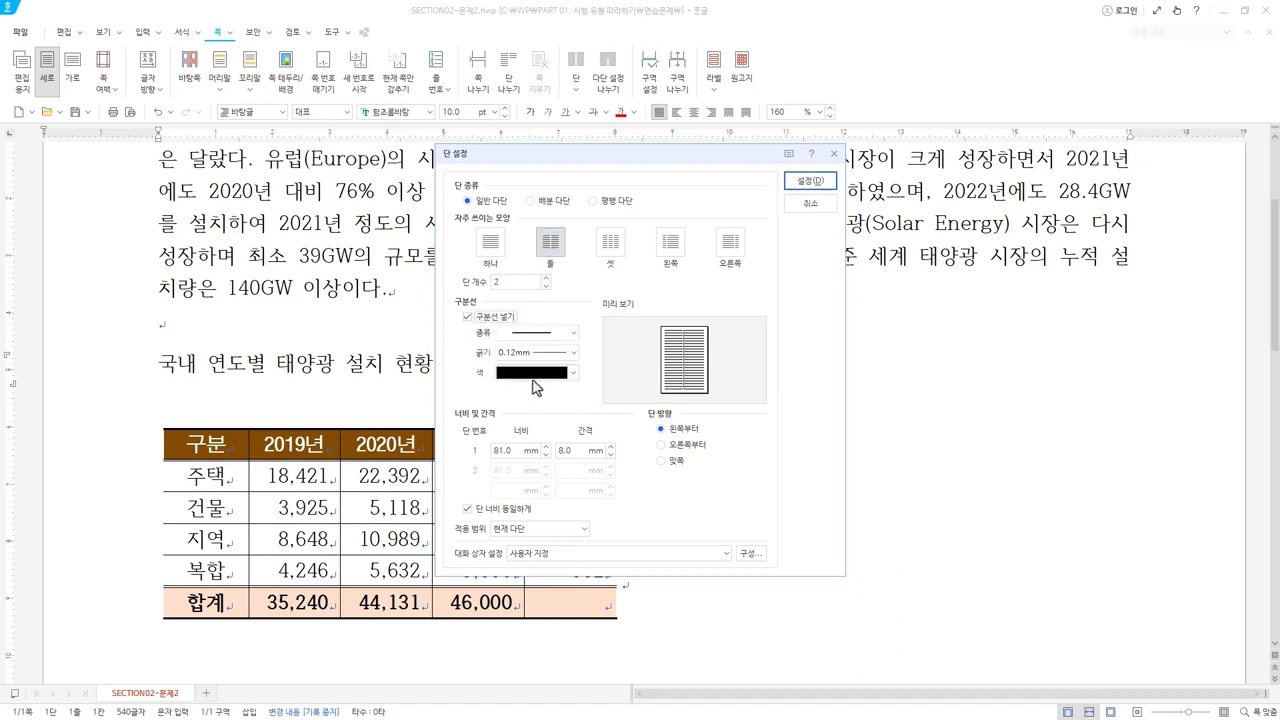
pyautogui.click(573, 334)
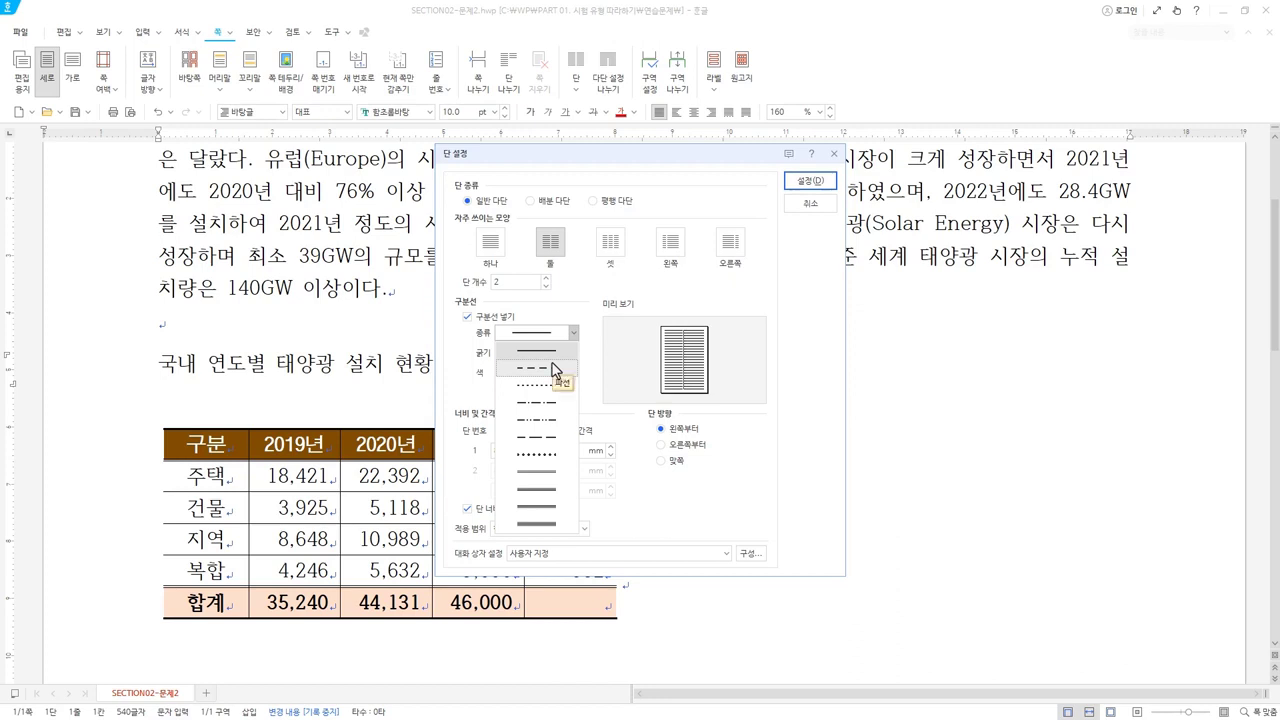
pyautogui.click(555, 369)
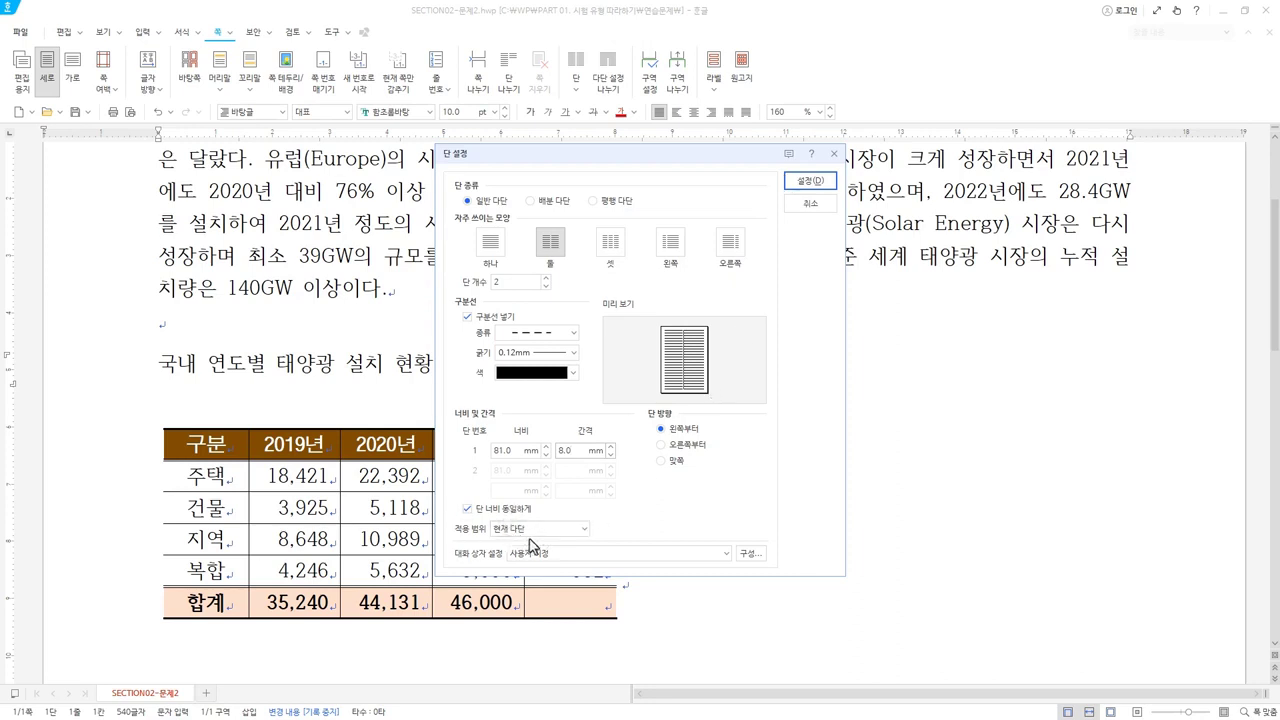
# - Apply the column settings with the scope 새 다단으로, and delete the extra blank line above the heading
pyautogui.click(584, 530)
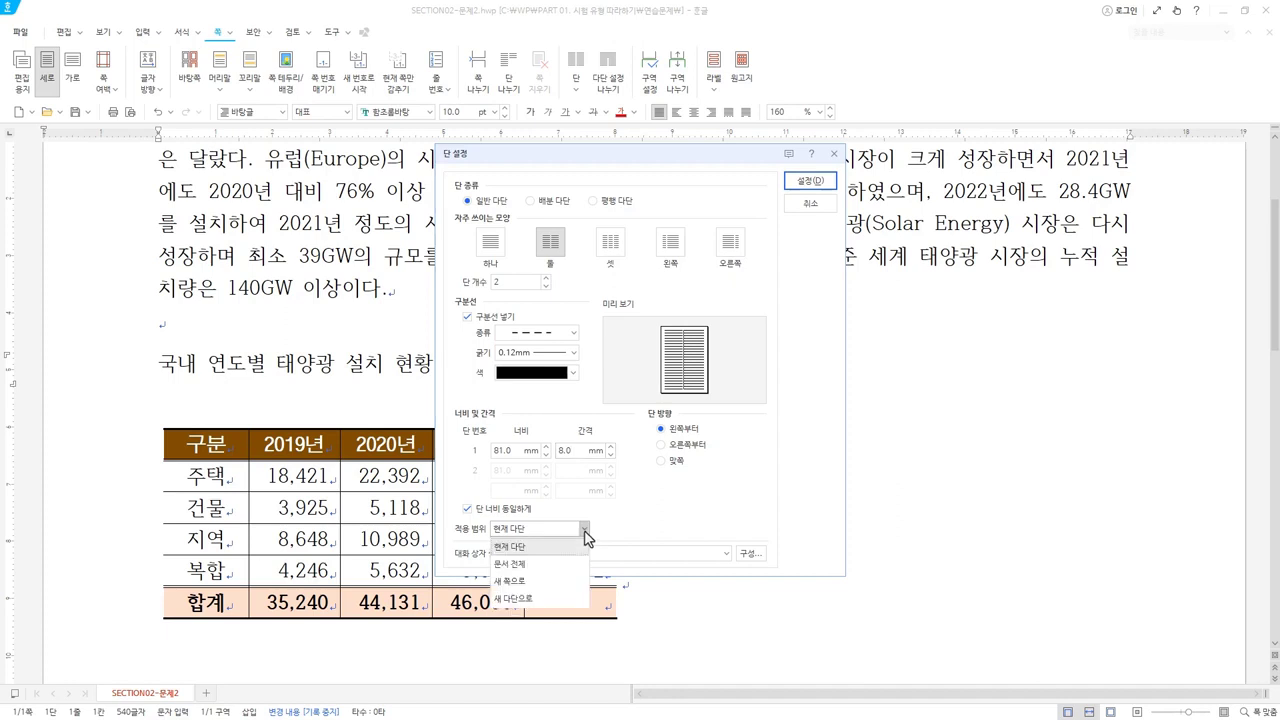
pyautogui.click(577, 599)
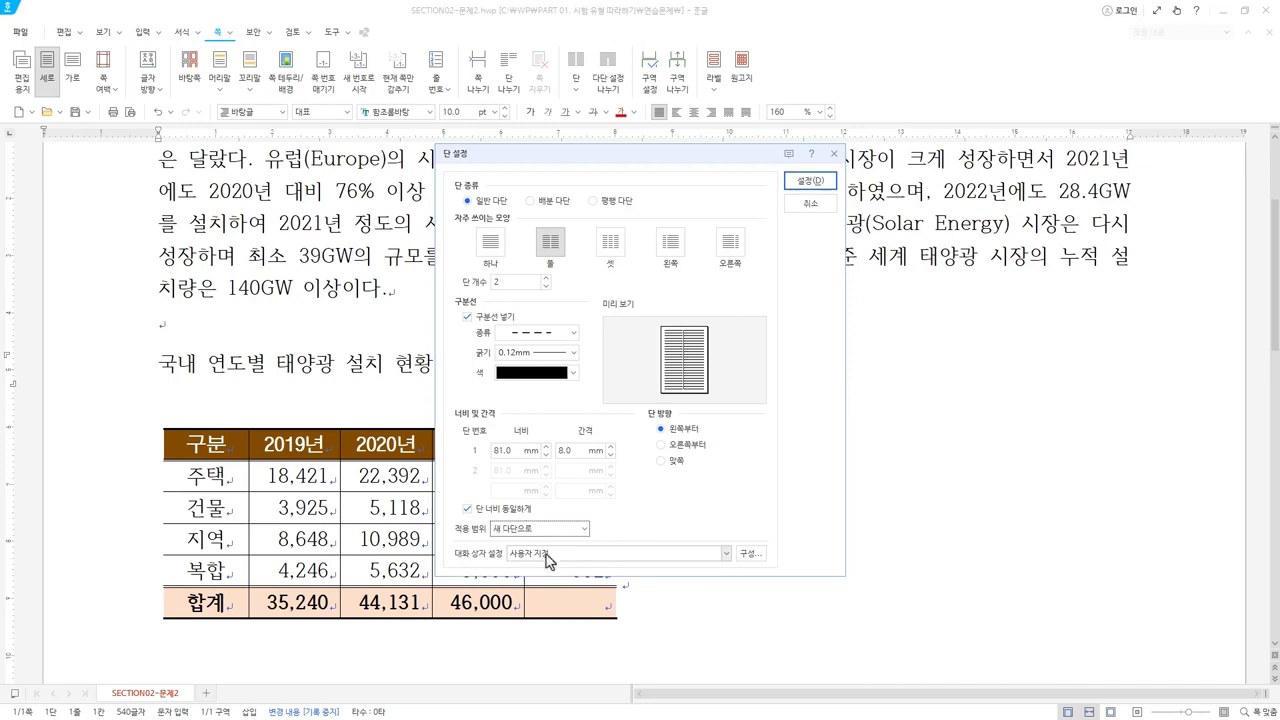
pyautogui.click(818, 186)
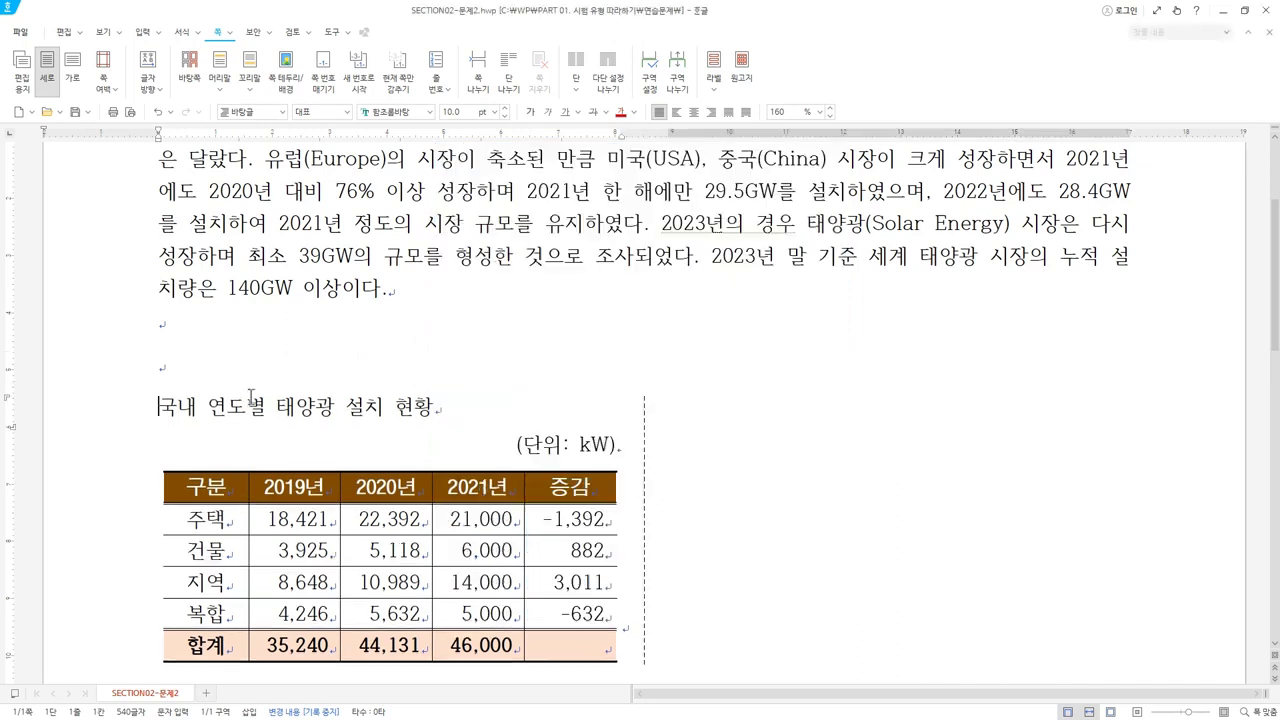
pyautogui.click(167, 367)
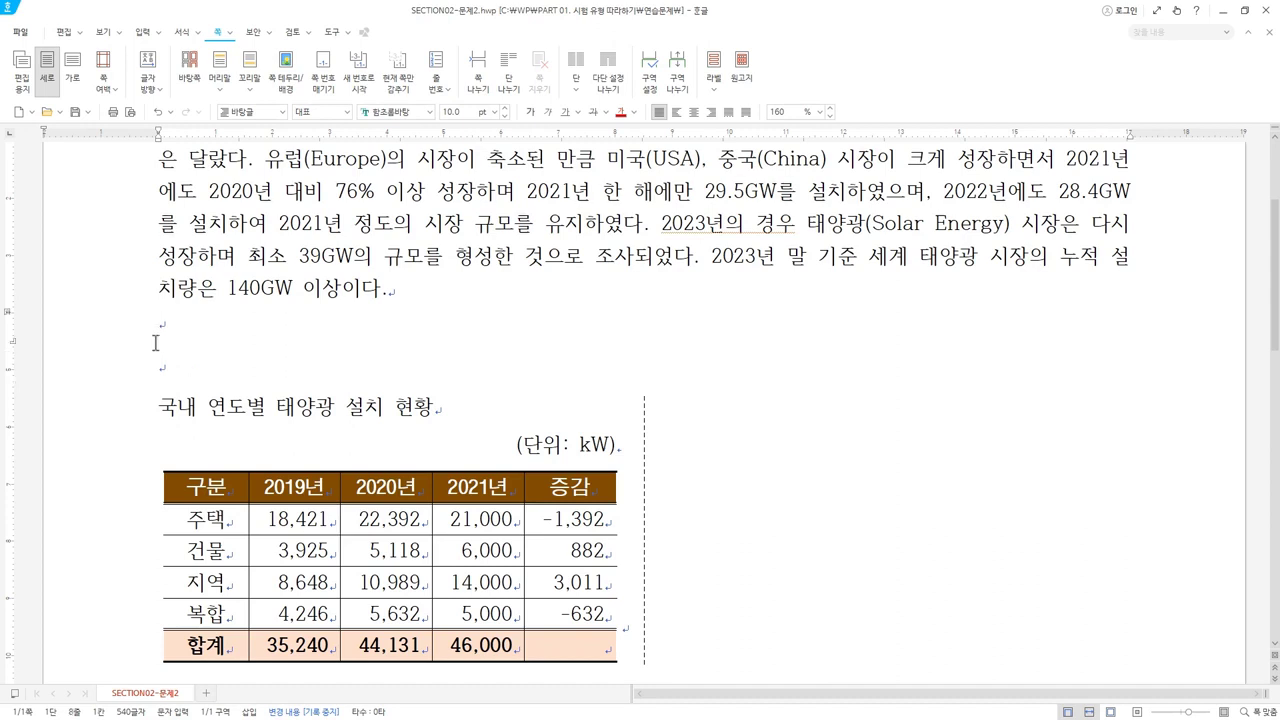
pyautogui.press('BackSpace')
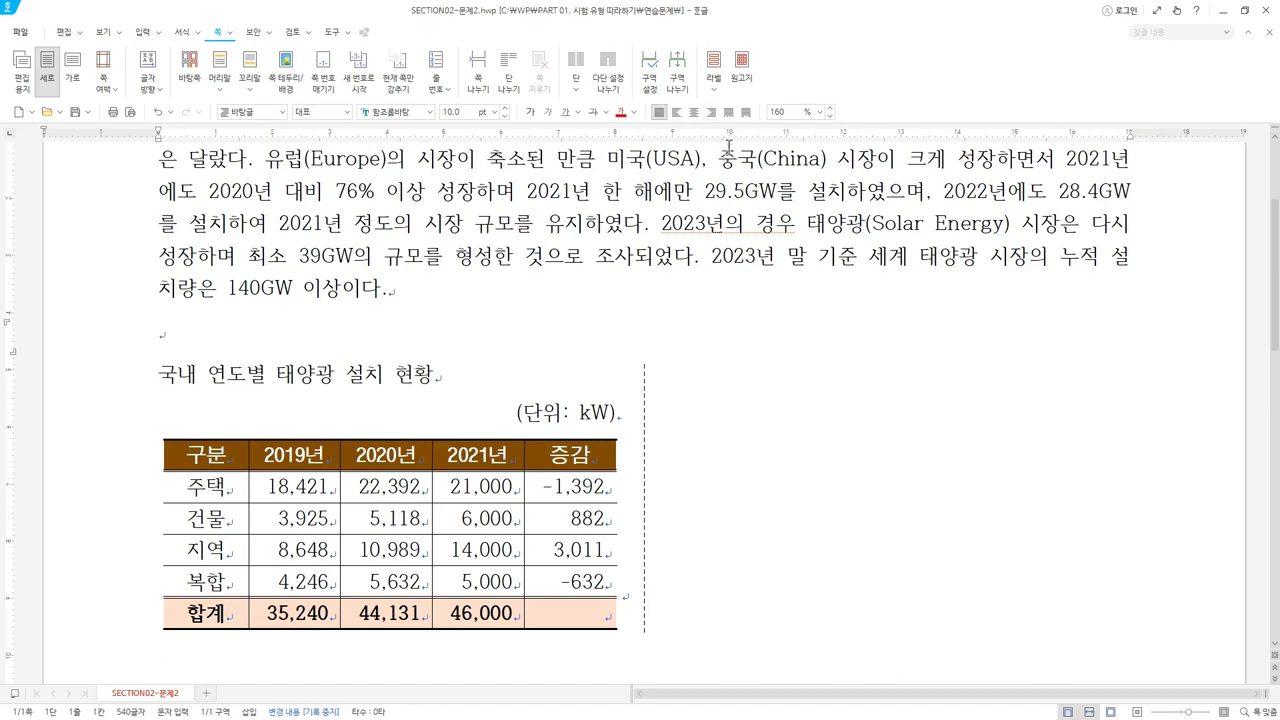
# - Try right alignment on the blank line above the two-column area, restore justified alignment, and review the single-column text
pyautogui.click(711, 111)
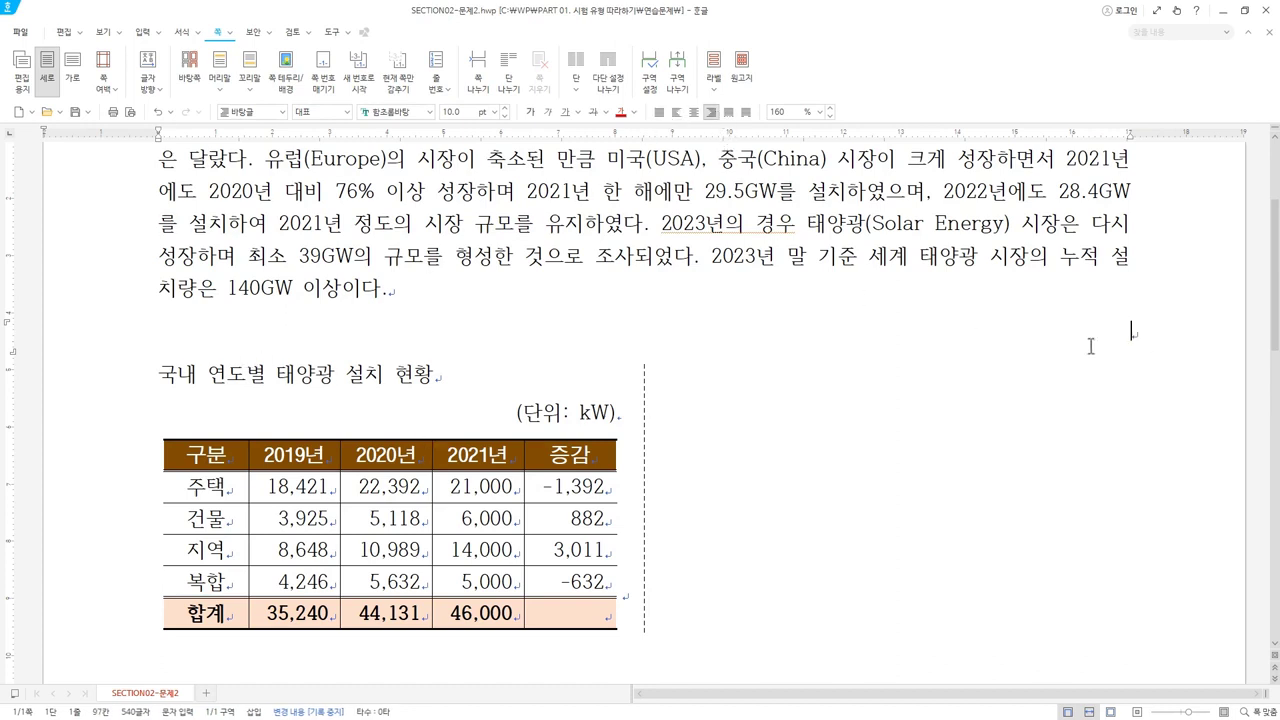
pyautogui.click(659, 113)
pyautogui.scroll(3, 157, 371)
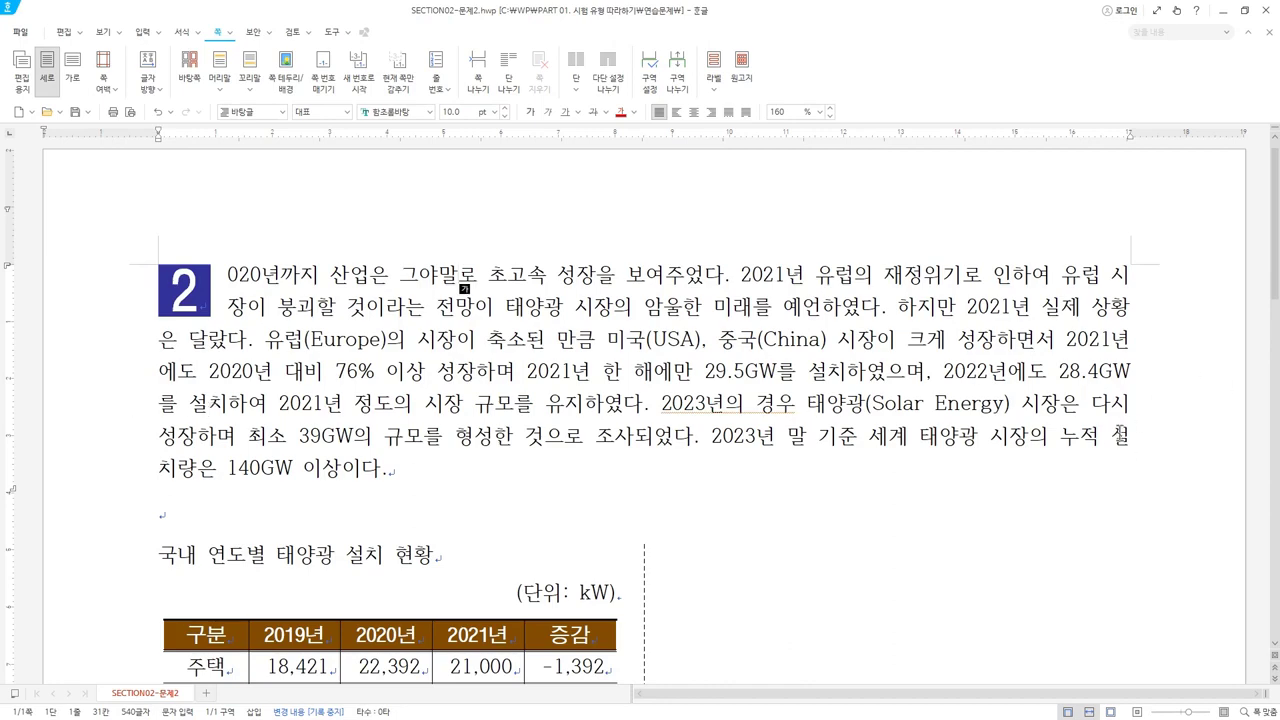
pyautogui.scroll(-3, 1120, 430)
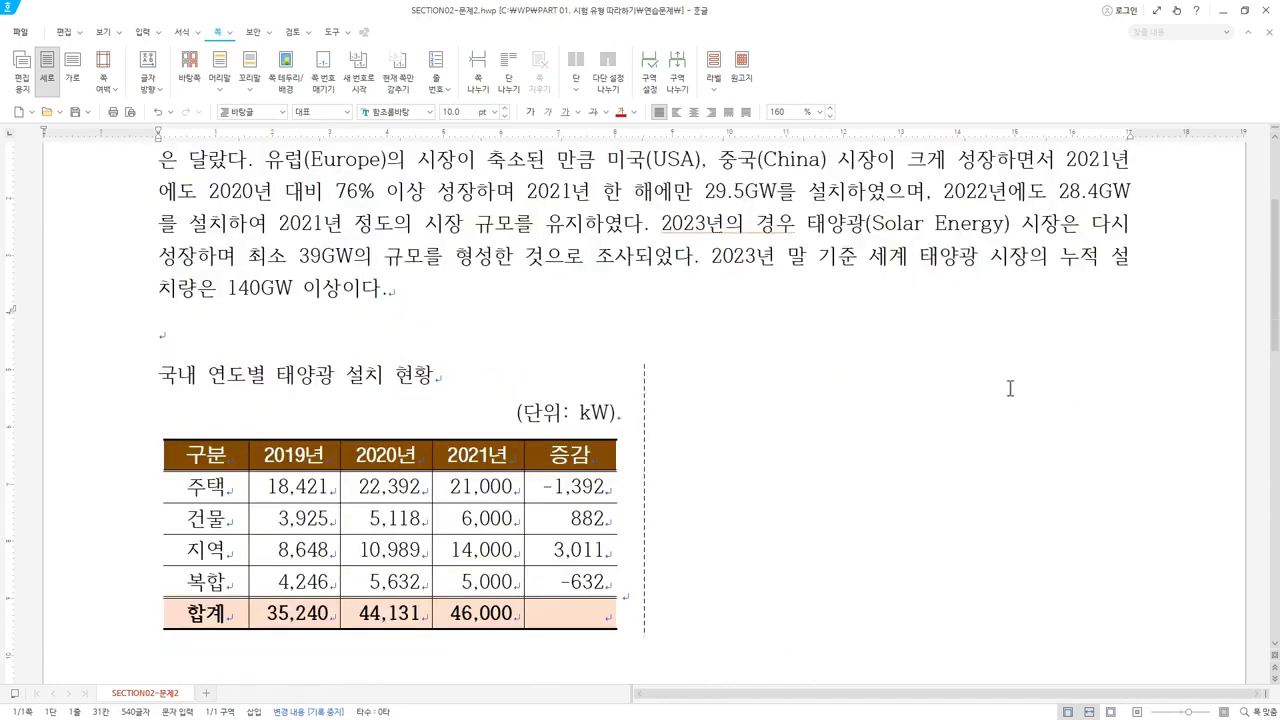
# - Try right alignment on the "국내 연도별 태양광 설치 현황" heading inside the two-column area and restore justified alignment
pyautogui.click(542, 330)
pyautogui.click(440, 374)
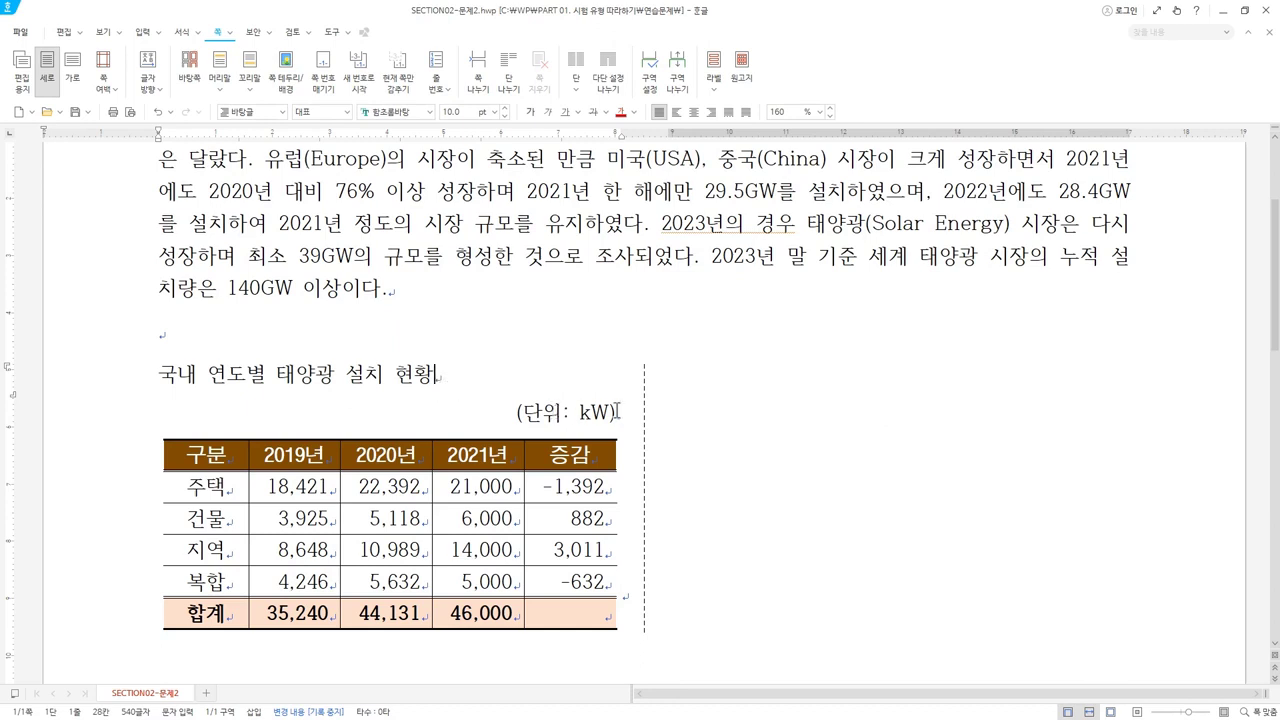
pyautogui.click(711, 113)
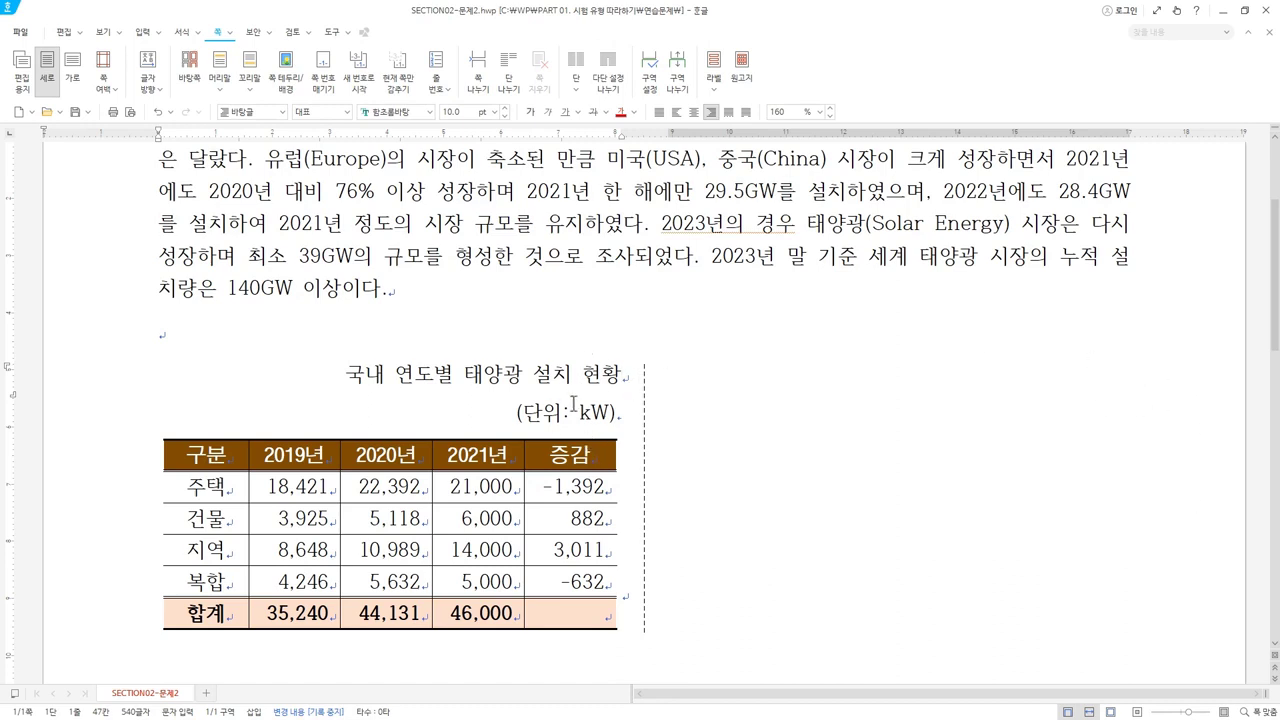
pyautogui.click(630, 376)
pyautogui.click(660, 116)
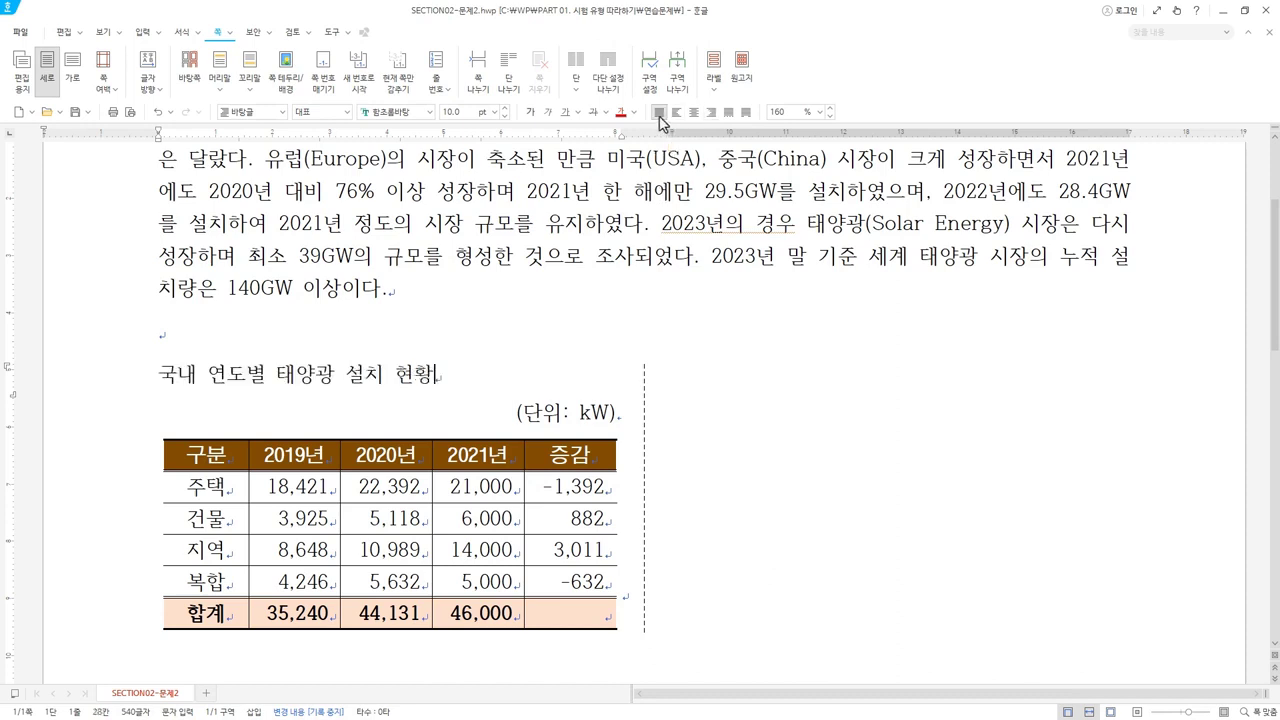
# - Try right alignment on the paragraph holding the table in the two-column area
pyautogui.press('Up')
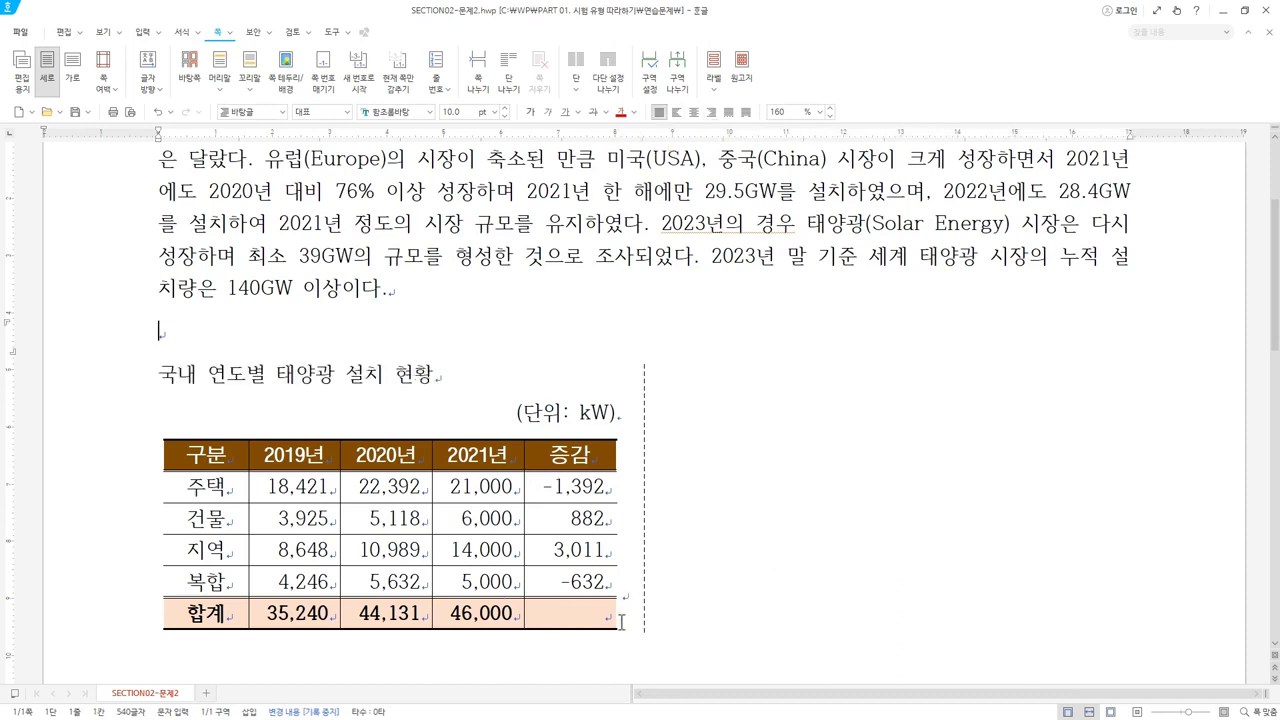
pyautogui.click(594, 617)
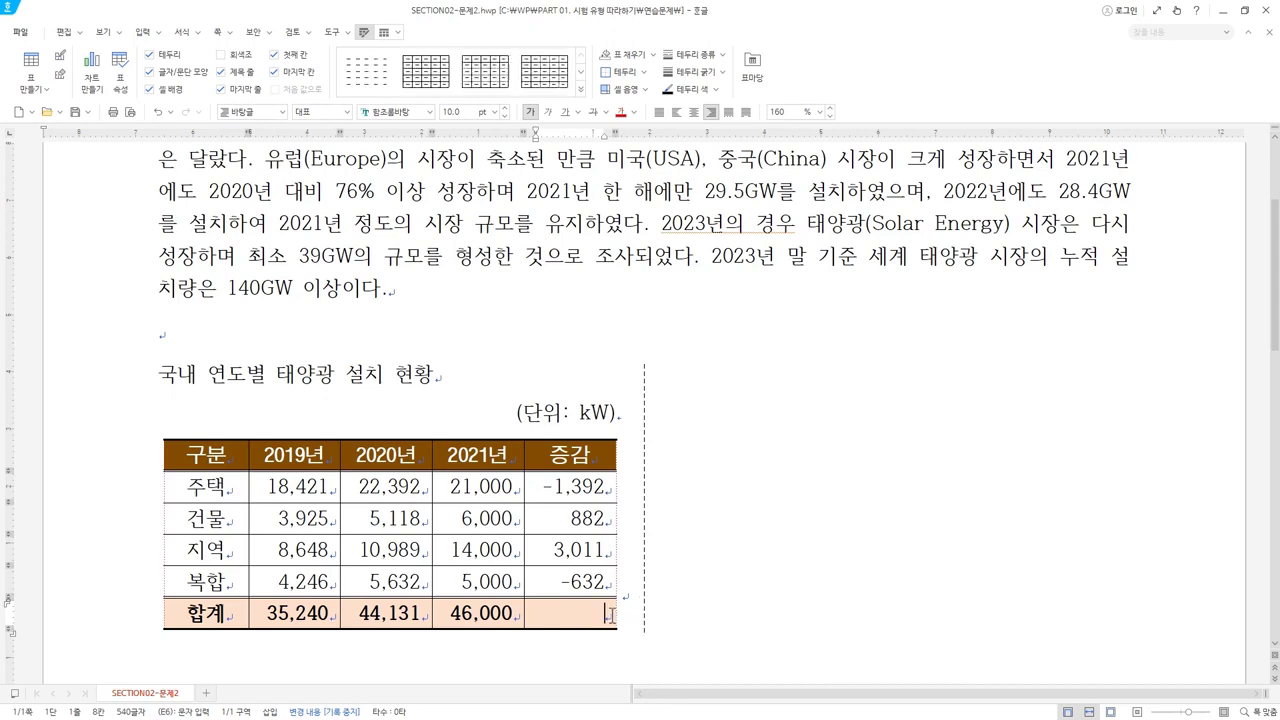
pyautogui.click(703, 583)
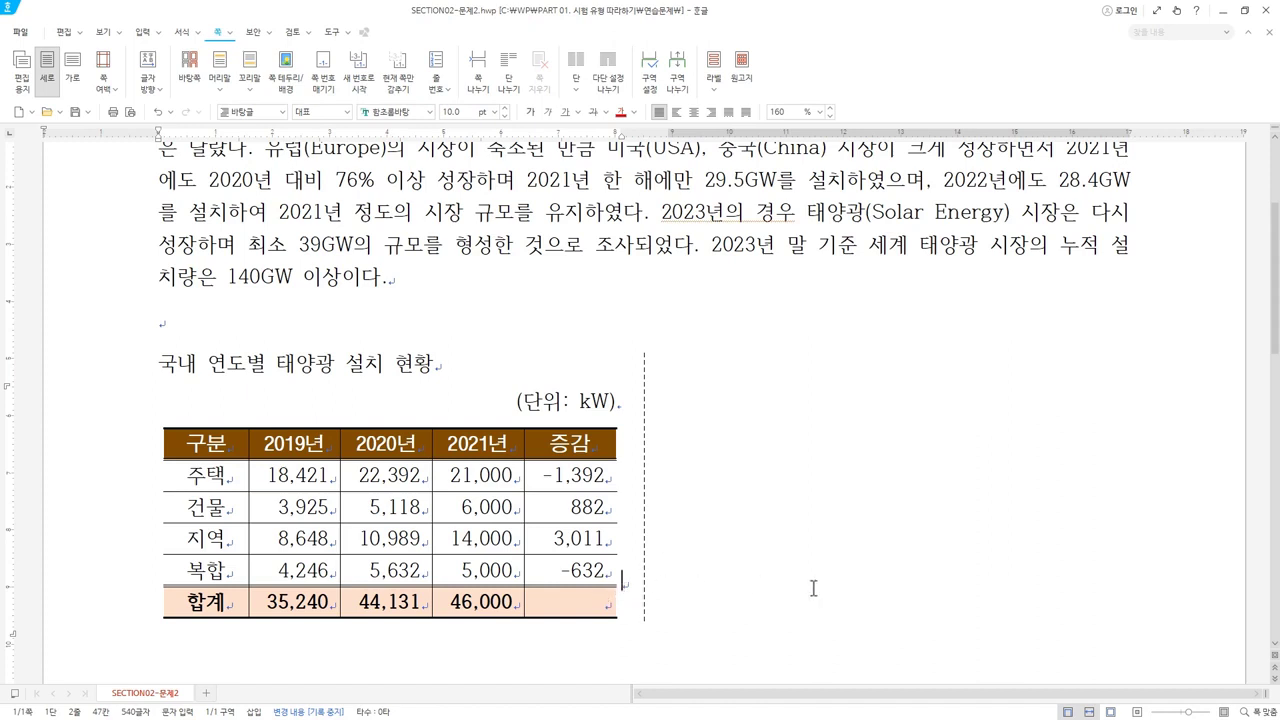
pyautogui.click(704, 116)
pyautogui.click(623, 585)
pyautogui.click(433, 368)
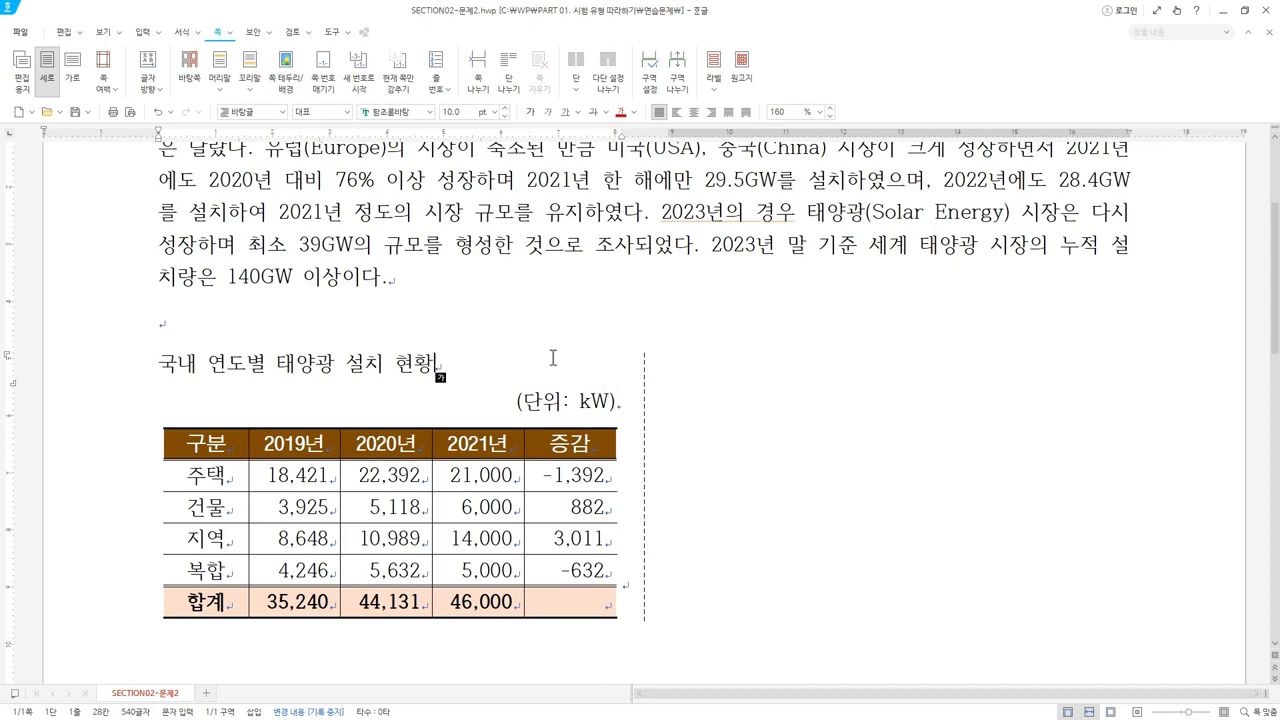
# - Undo the last change and a run of earlier 문단 모양 속성 변경 entries
pyautogui.click(163, 117)
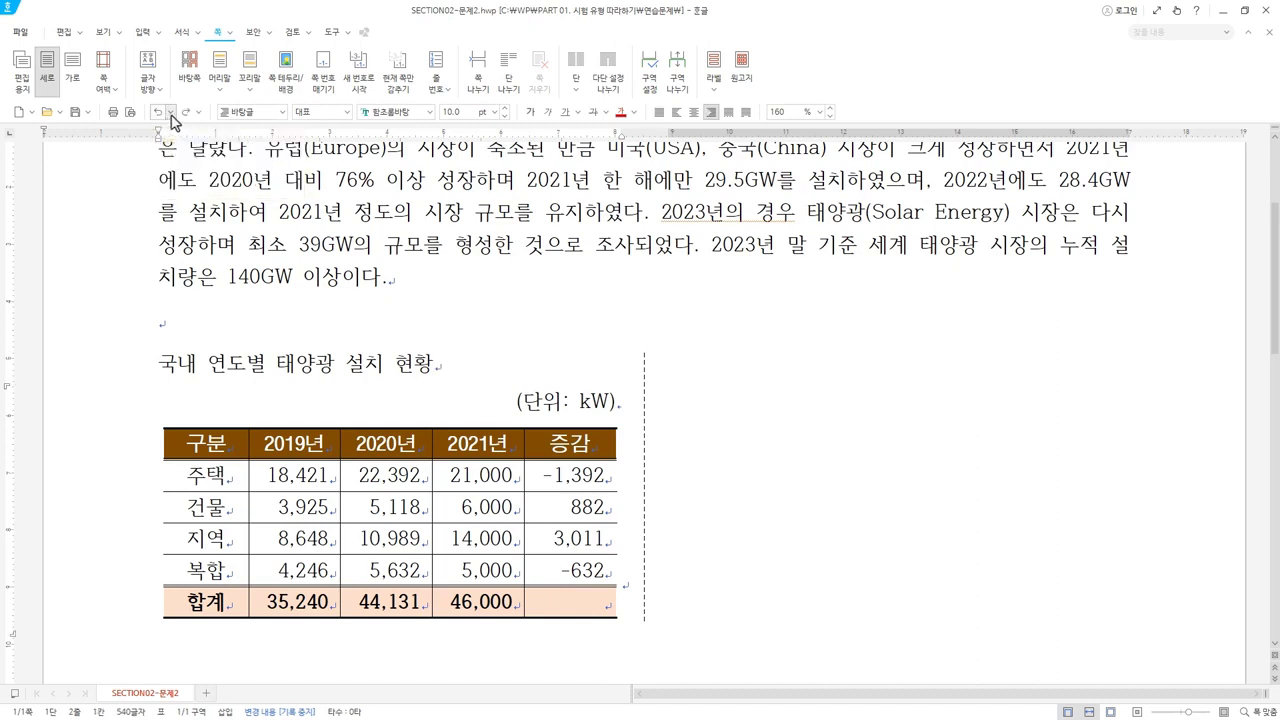
pyautogui.click(171, 112)
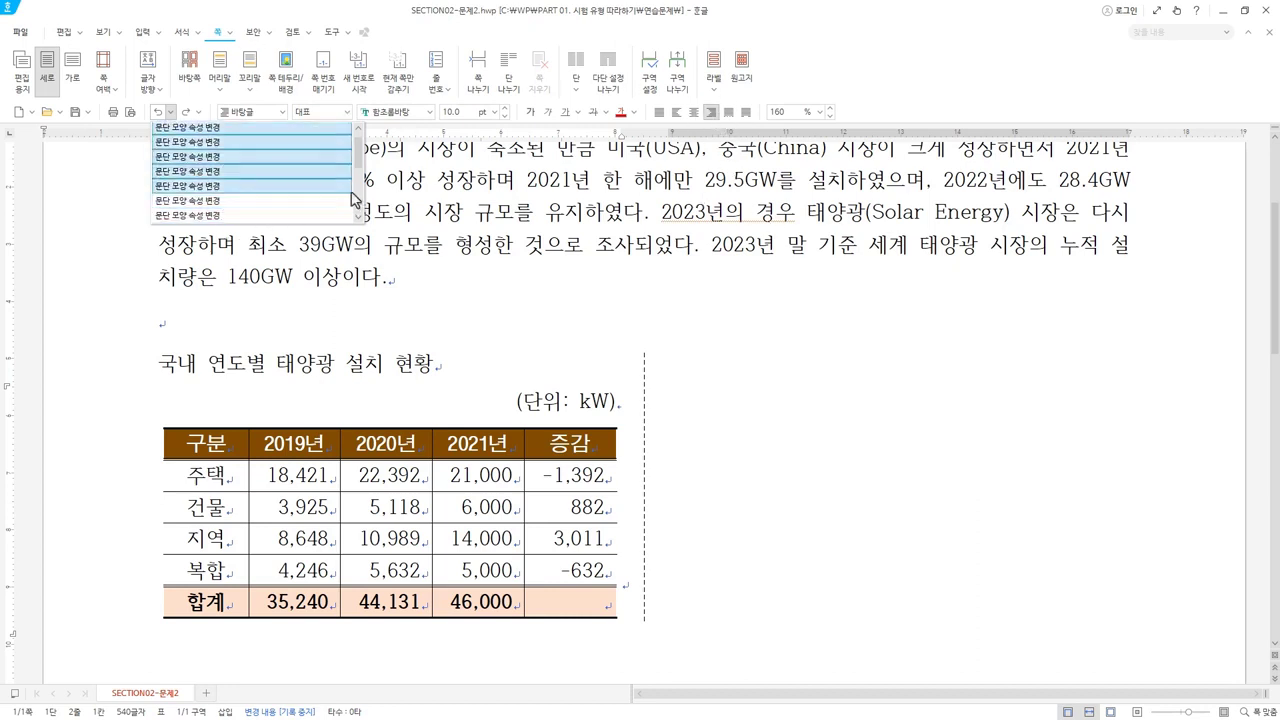
pyautogui.scroll(-3, 363, 203)
pyautogui.scroll(1, 363, 203)
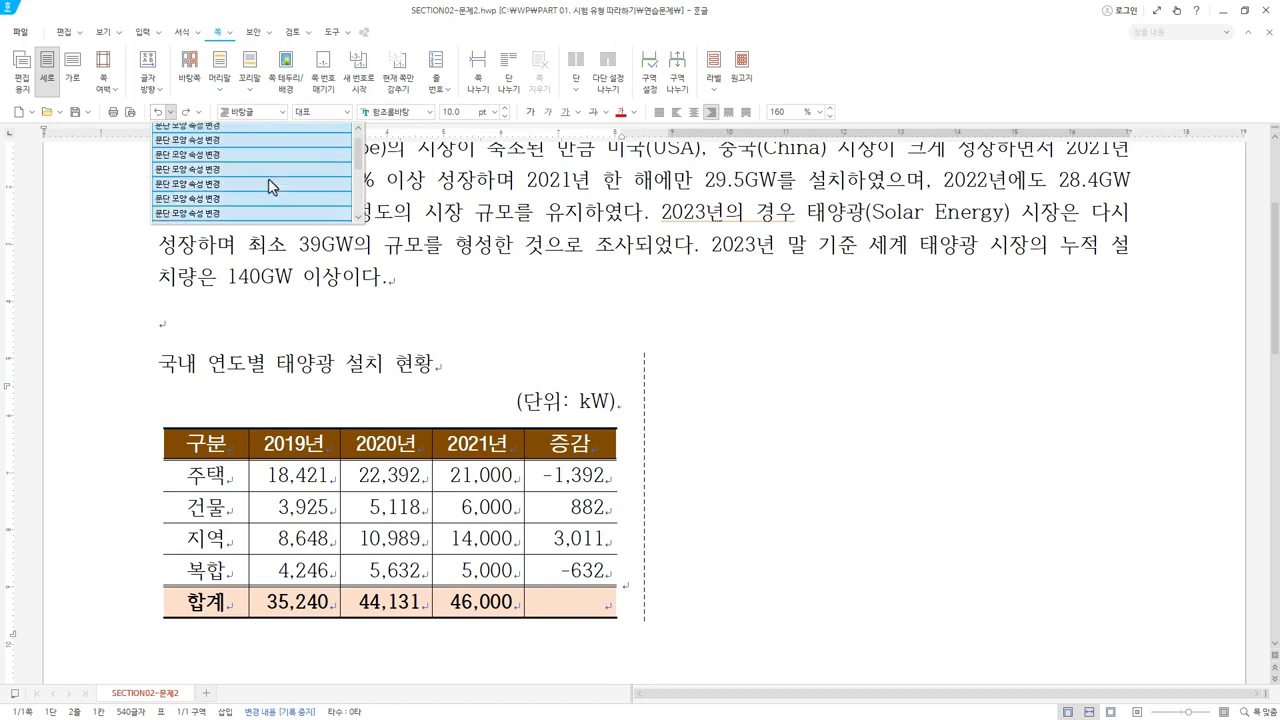
pyautogui.click(268, 178)
pyautogui.click(257, 334)
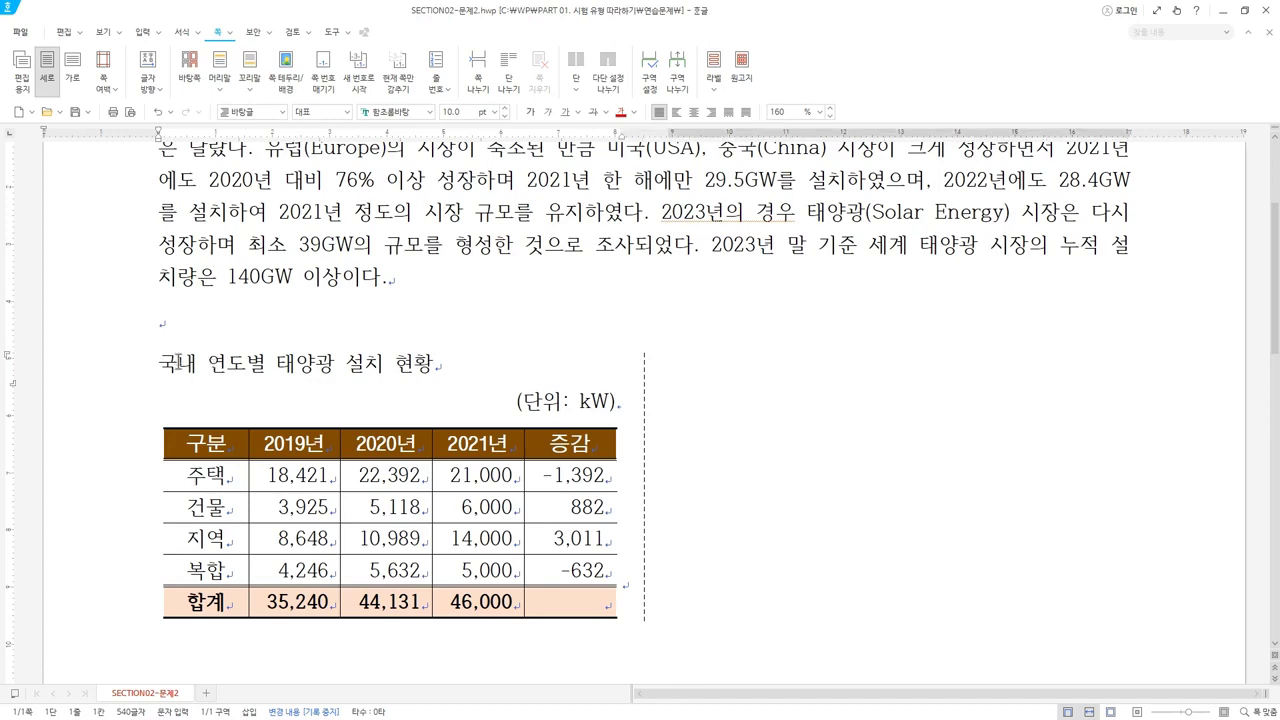
# - Reduce the current 다단 to a single column and set the table's paragraph to justified alignment
pyautogui.click(576, 62)
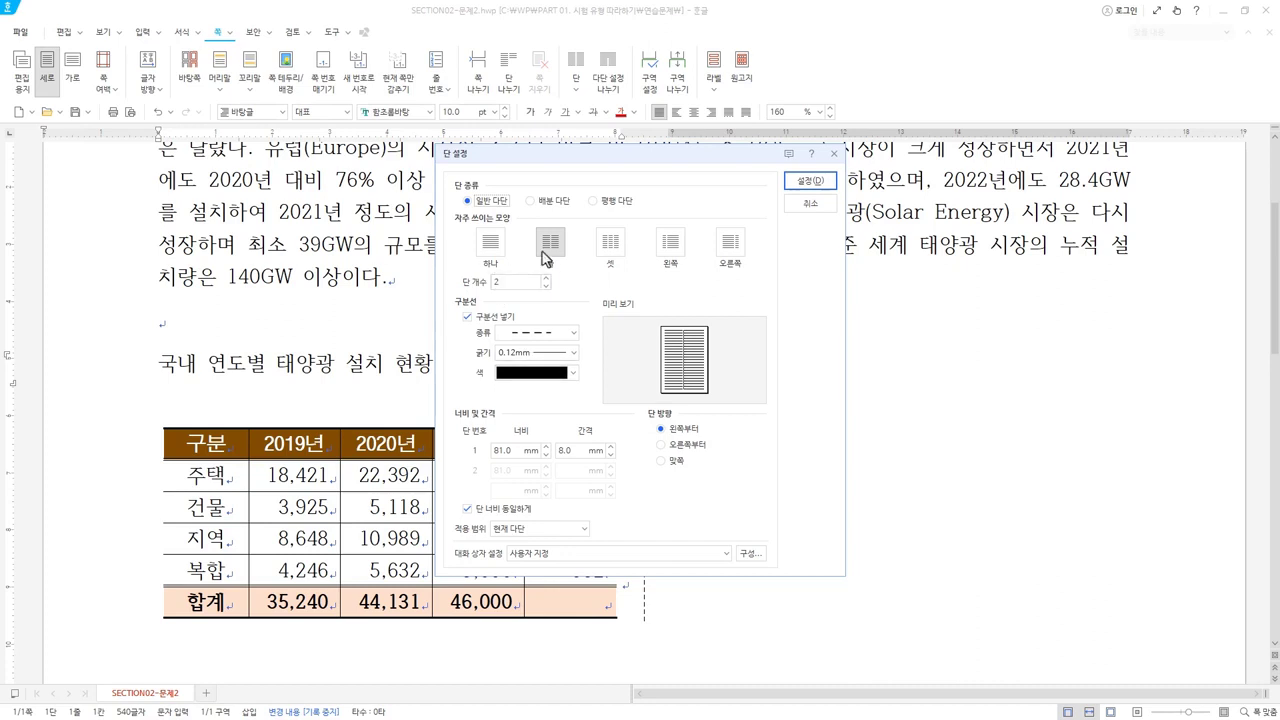
pyautogui.click(490, 258)
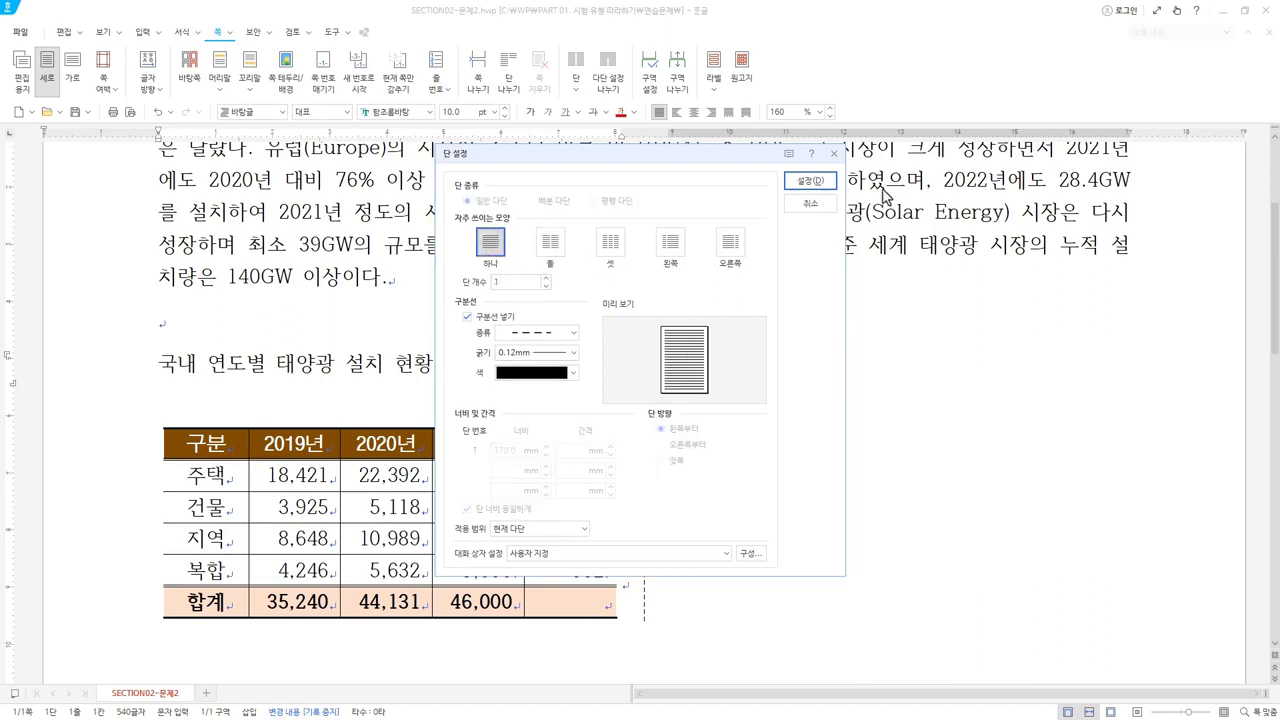
pyautogui.click(824, 190)
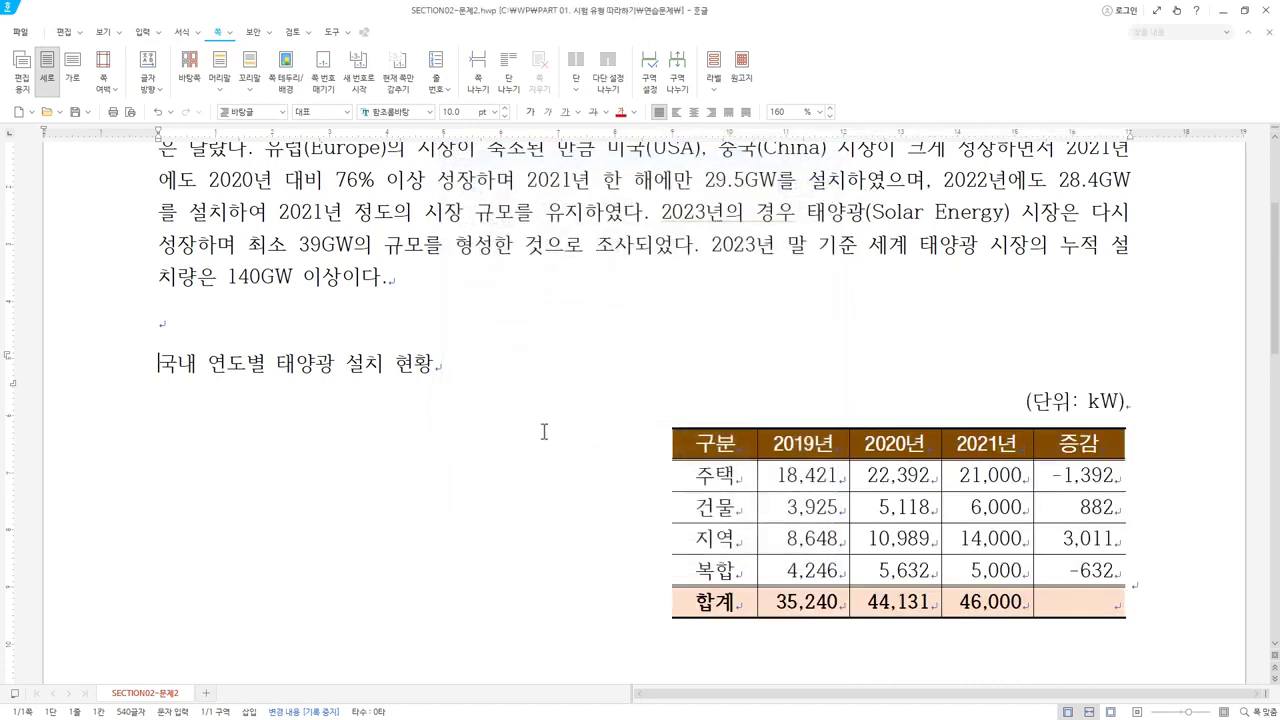
pyautogui.click(595, 580)
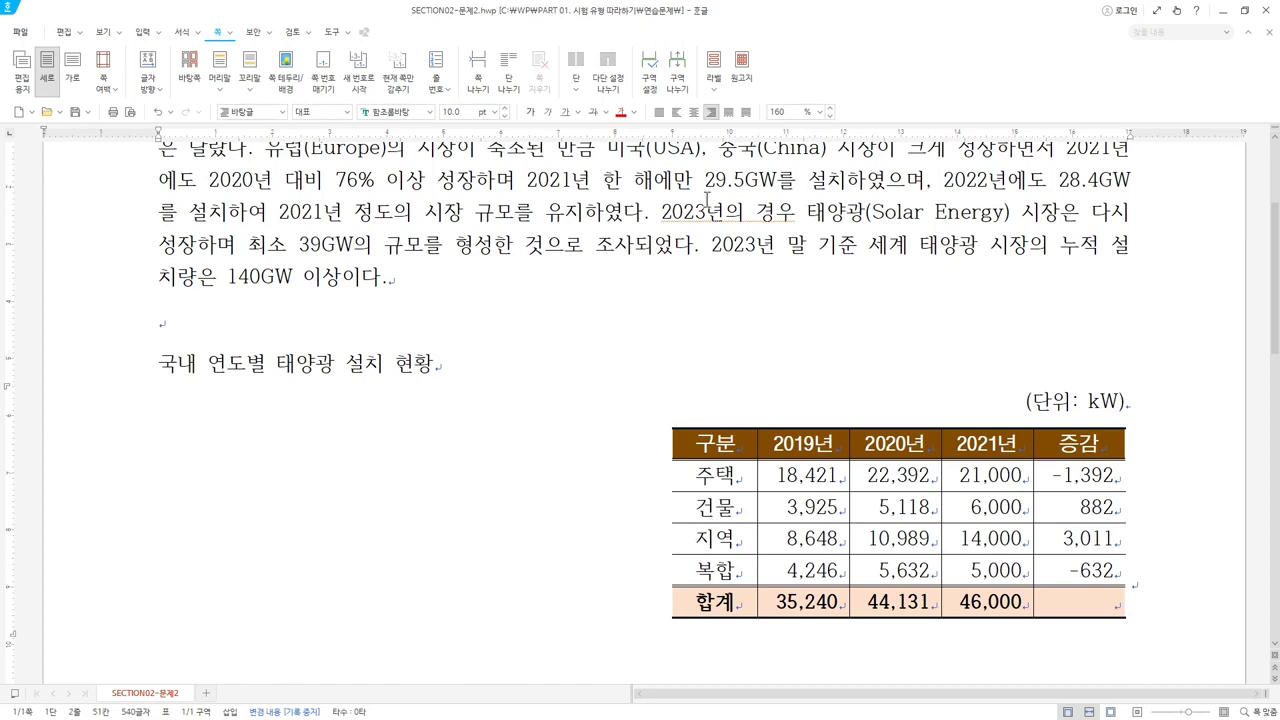
pyautogui.click(661, 114)
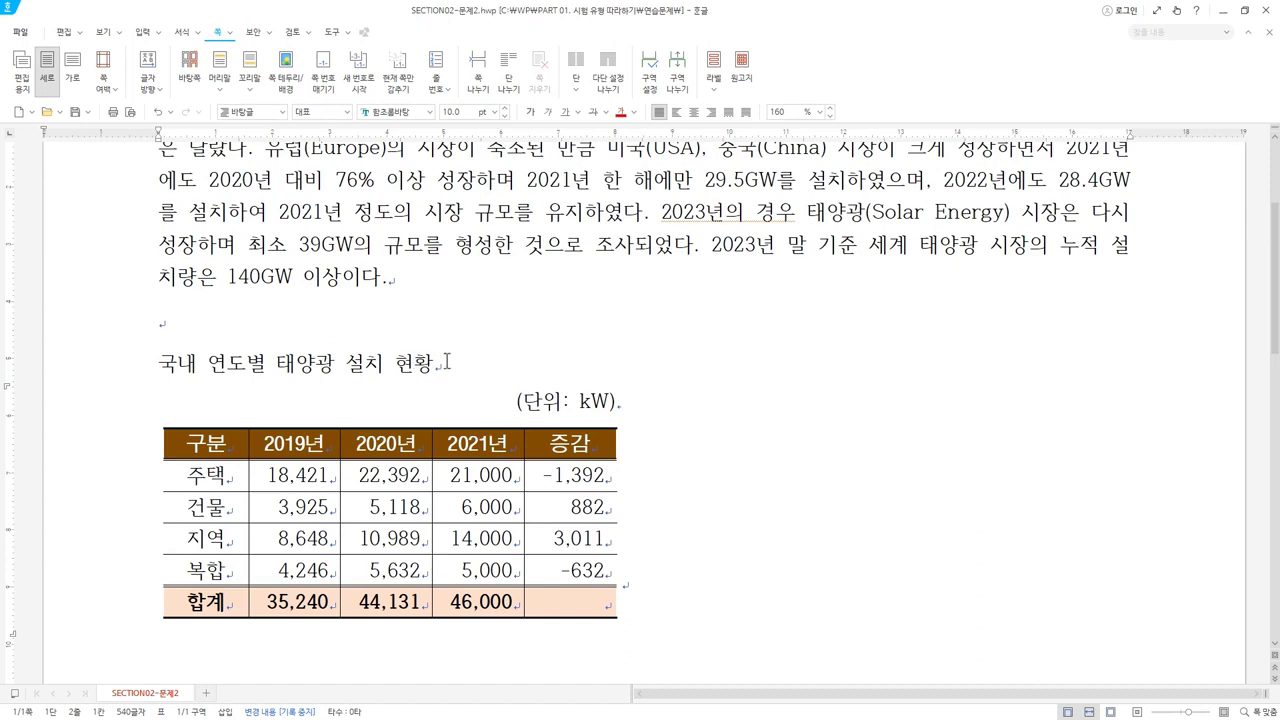
# - Apply two equal-width columns with a dashed 0.12 mm divider and the scope 문서 전체
pyautogui.click(156, 370)
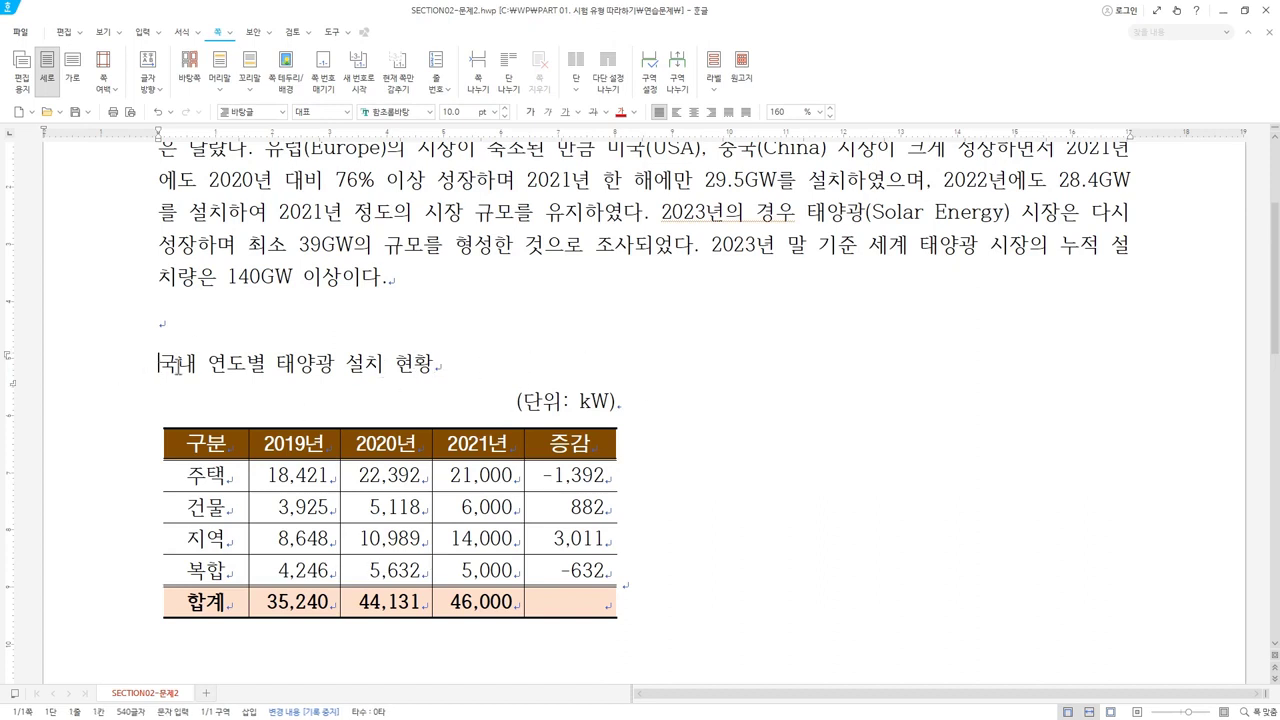
pyautogui.click(576, 62)
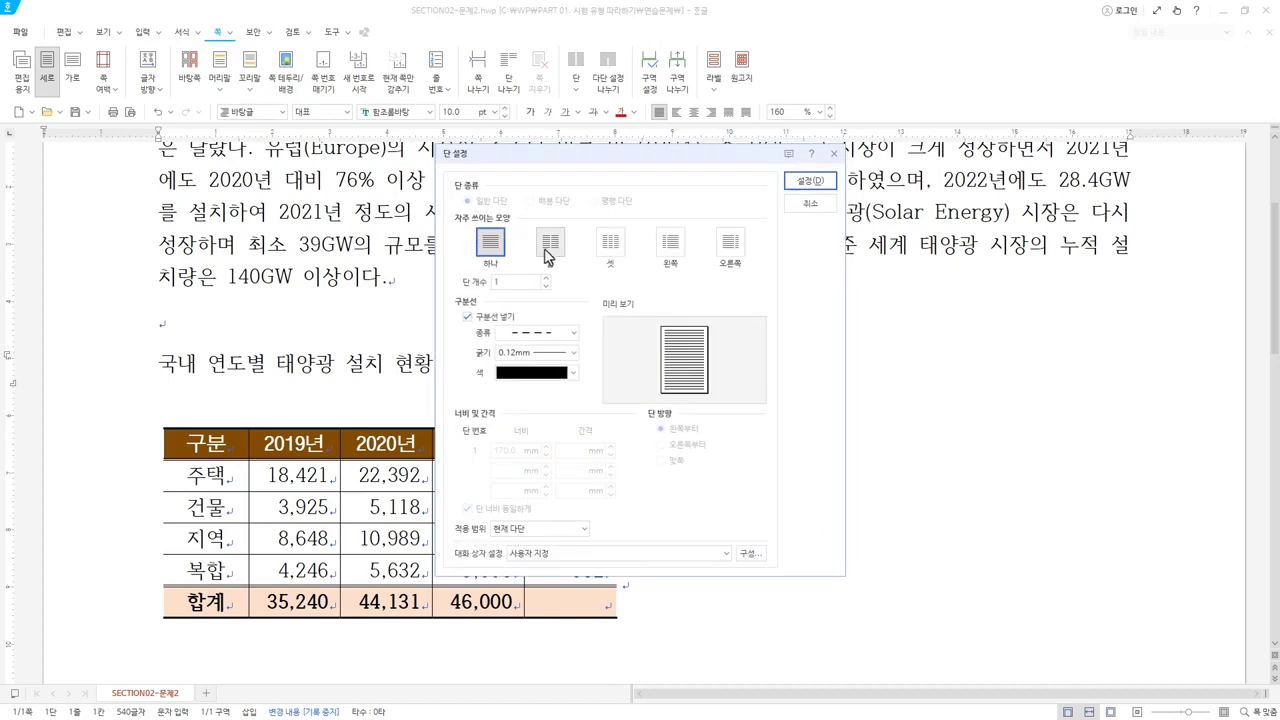
pyautogui.click(812, 205)
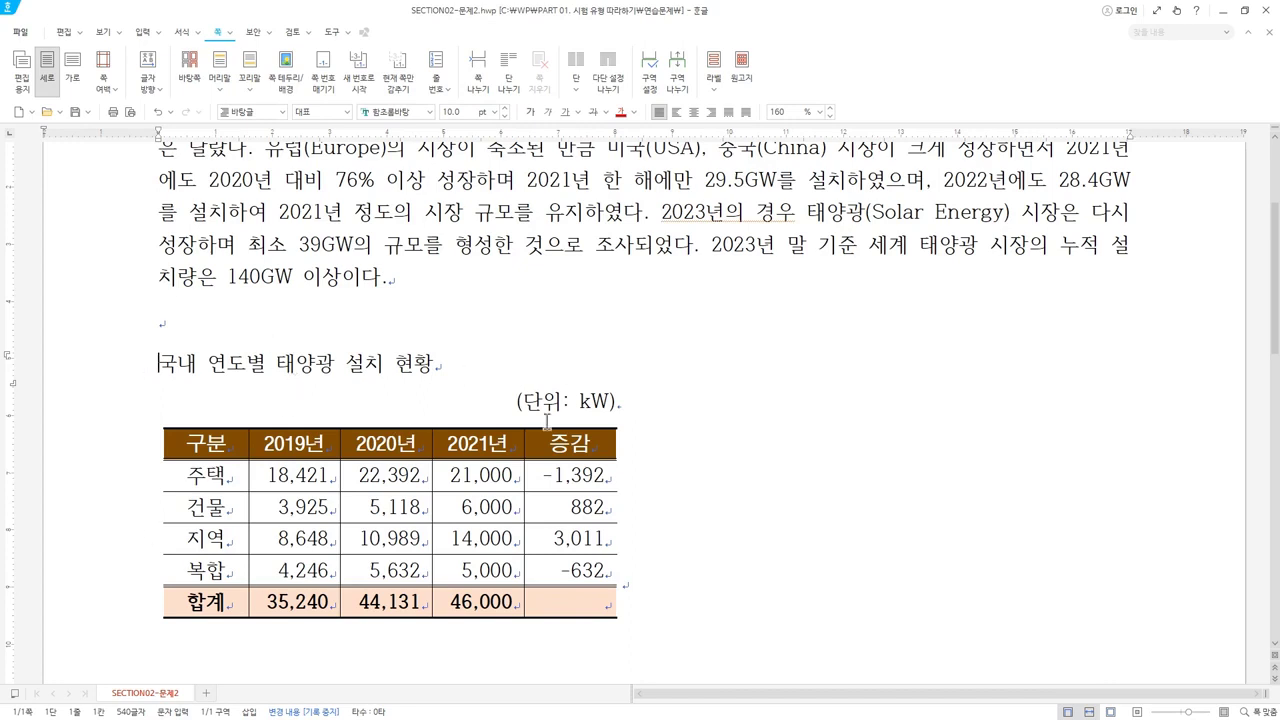
pyautogui.click(568, 90)
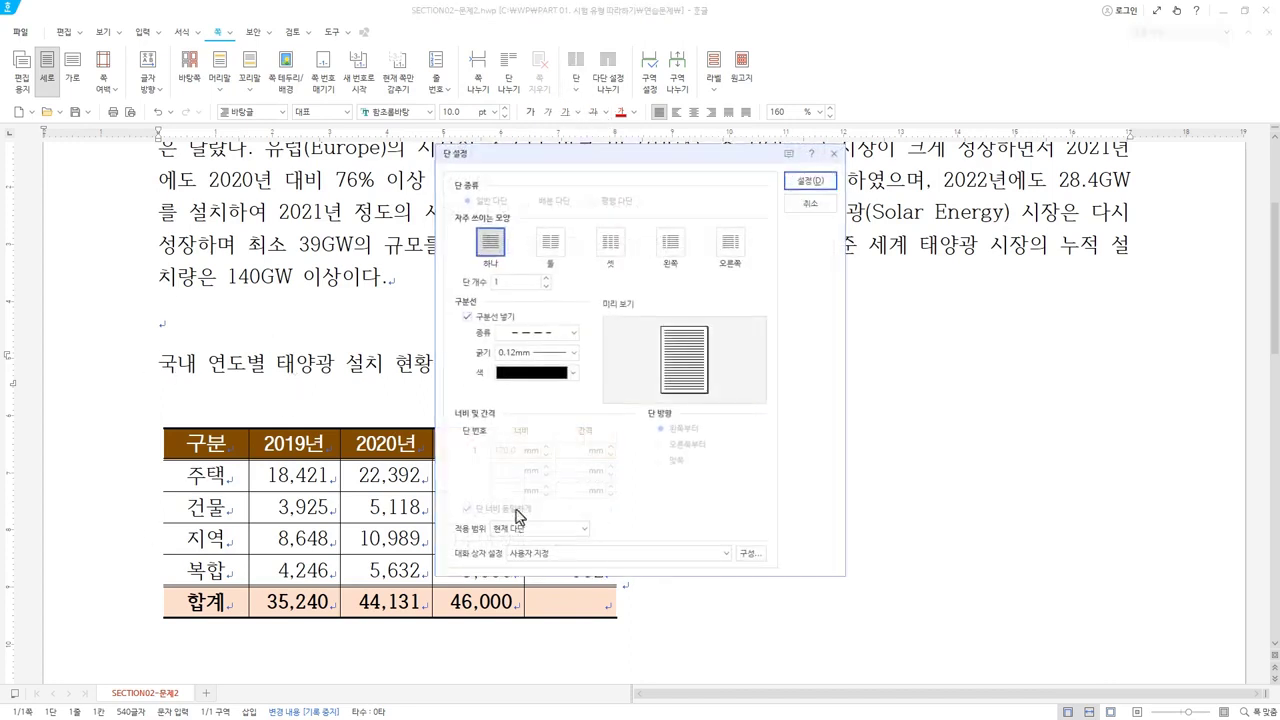
pyautogui.click(550, 244)
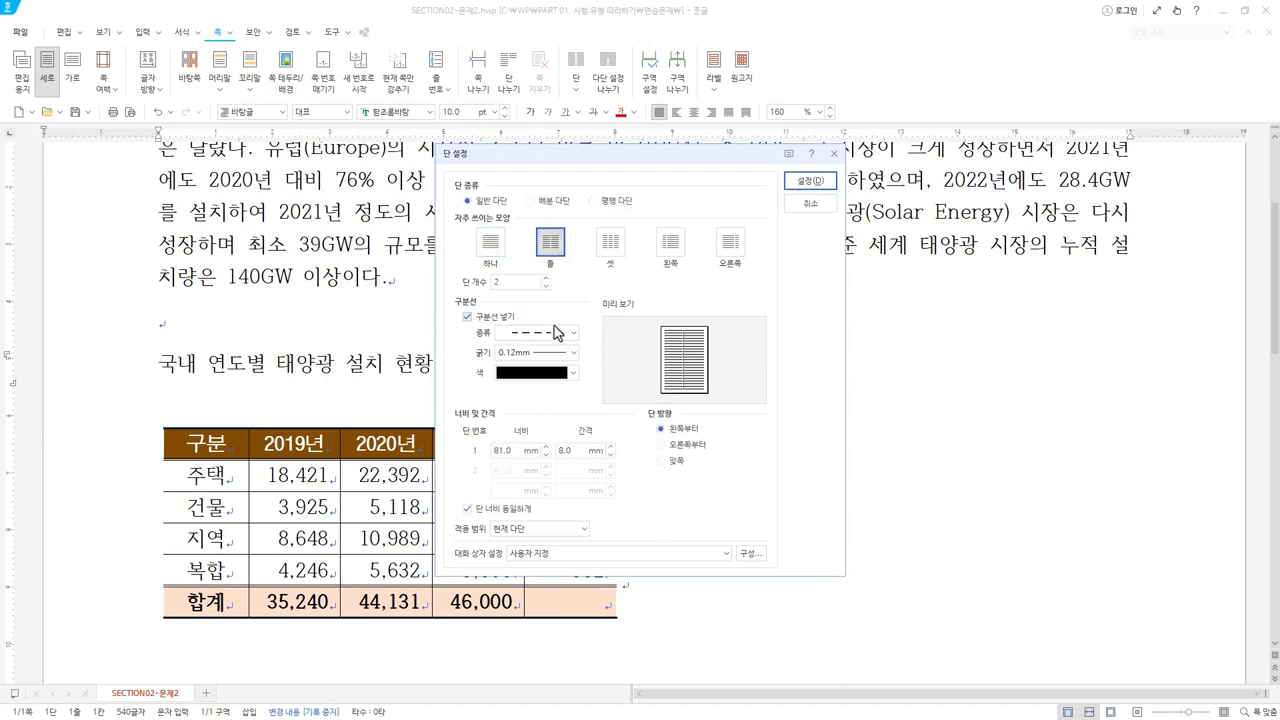
pyautogui.click(565, 529)
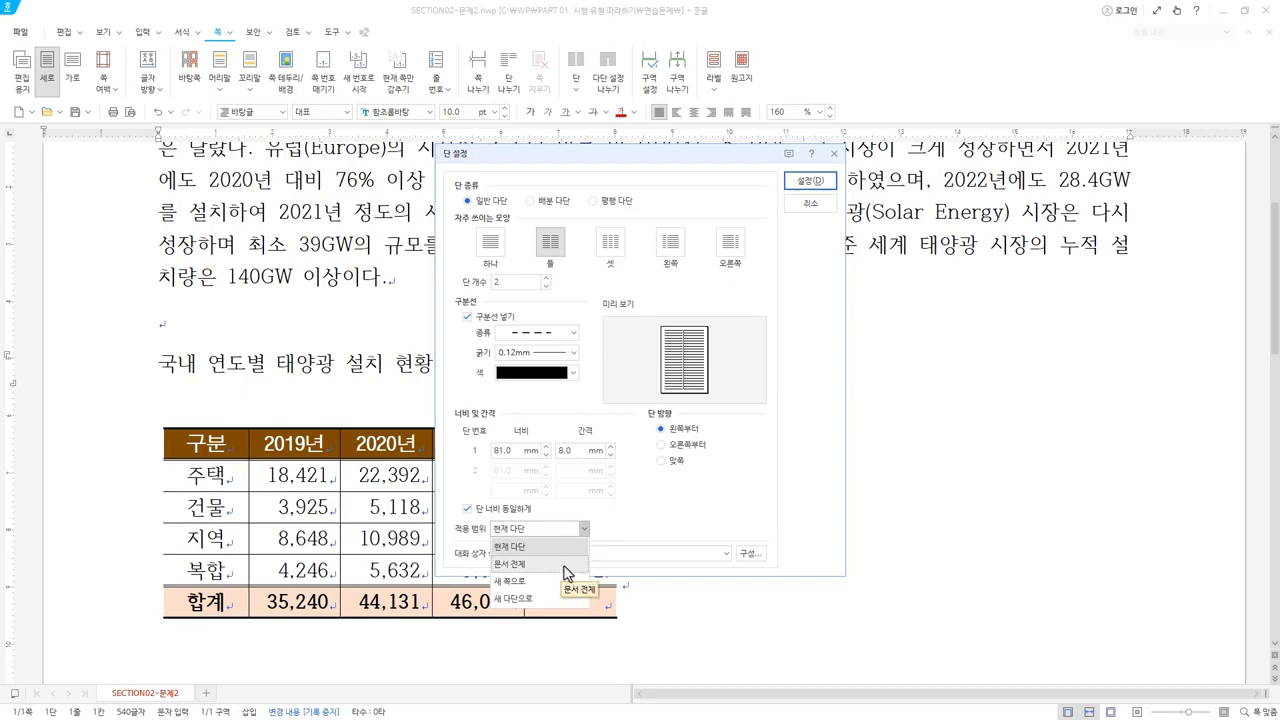
pyautogui.click(562, 566)
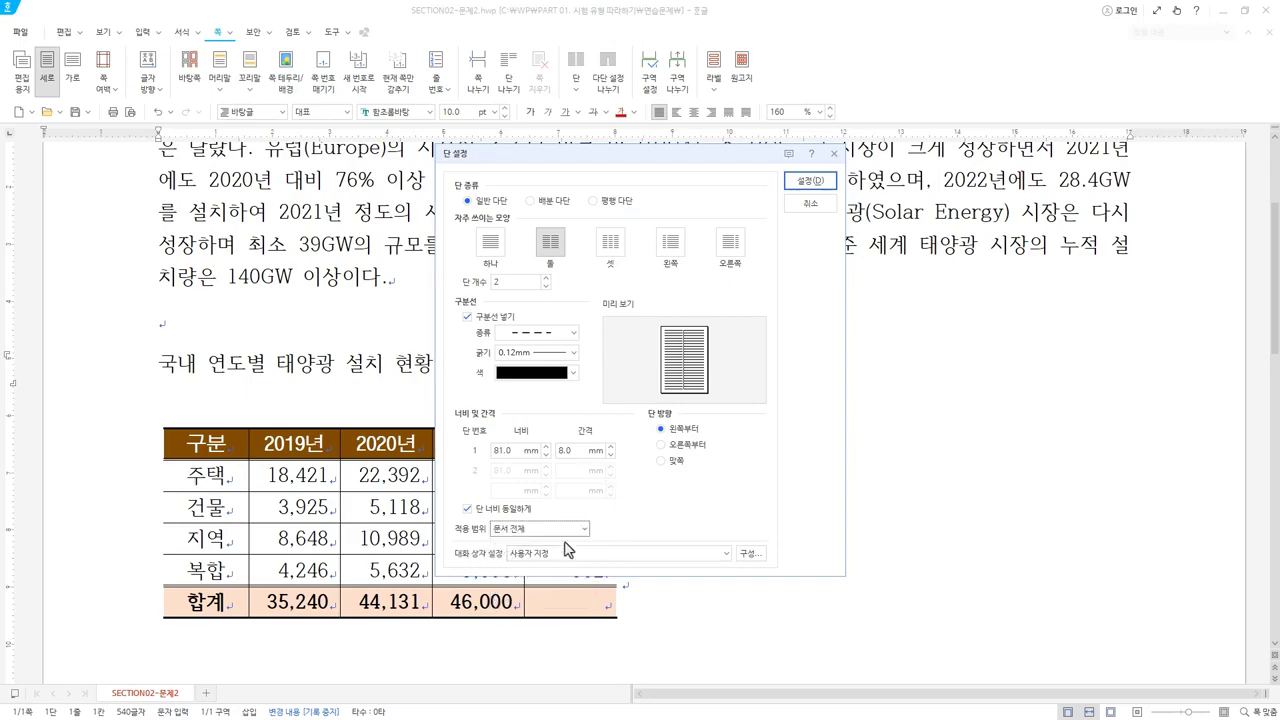
pyautogui.click(811, 186)
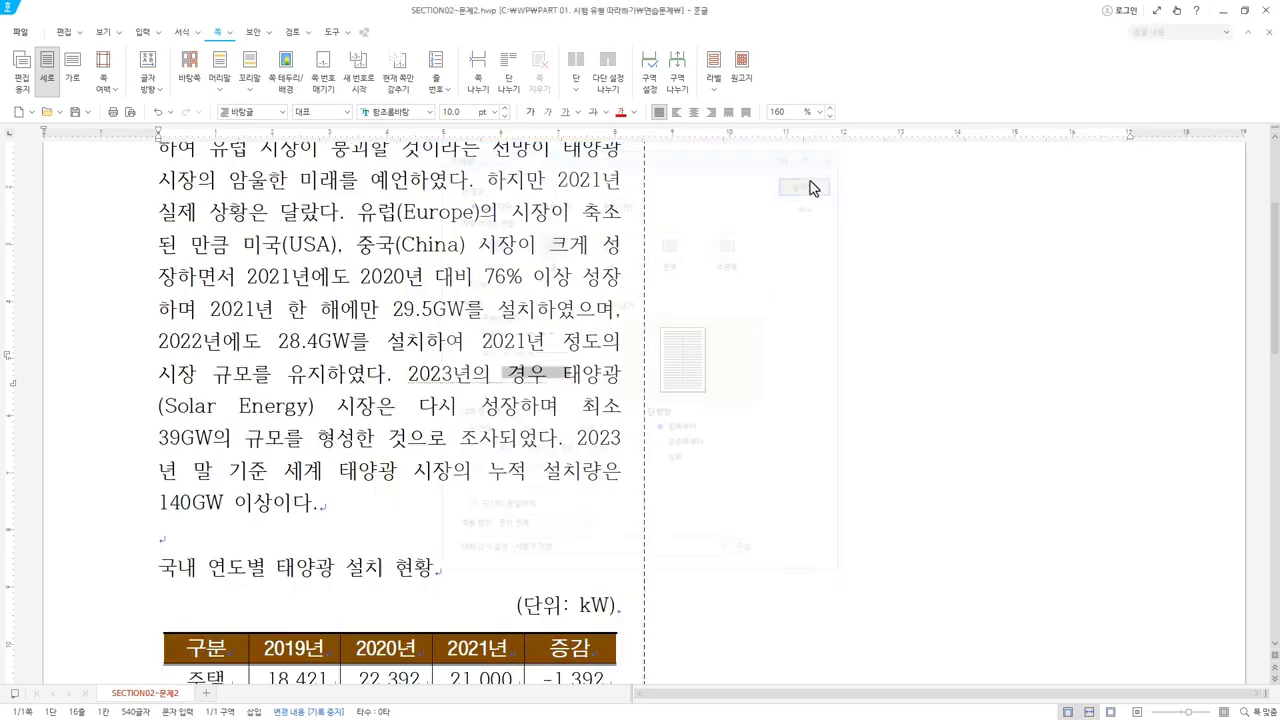
pyautogui.scroll(3, 596, 434)
pyautogui.scroll(-3, 500, 377)
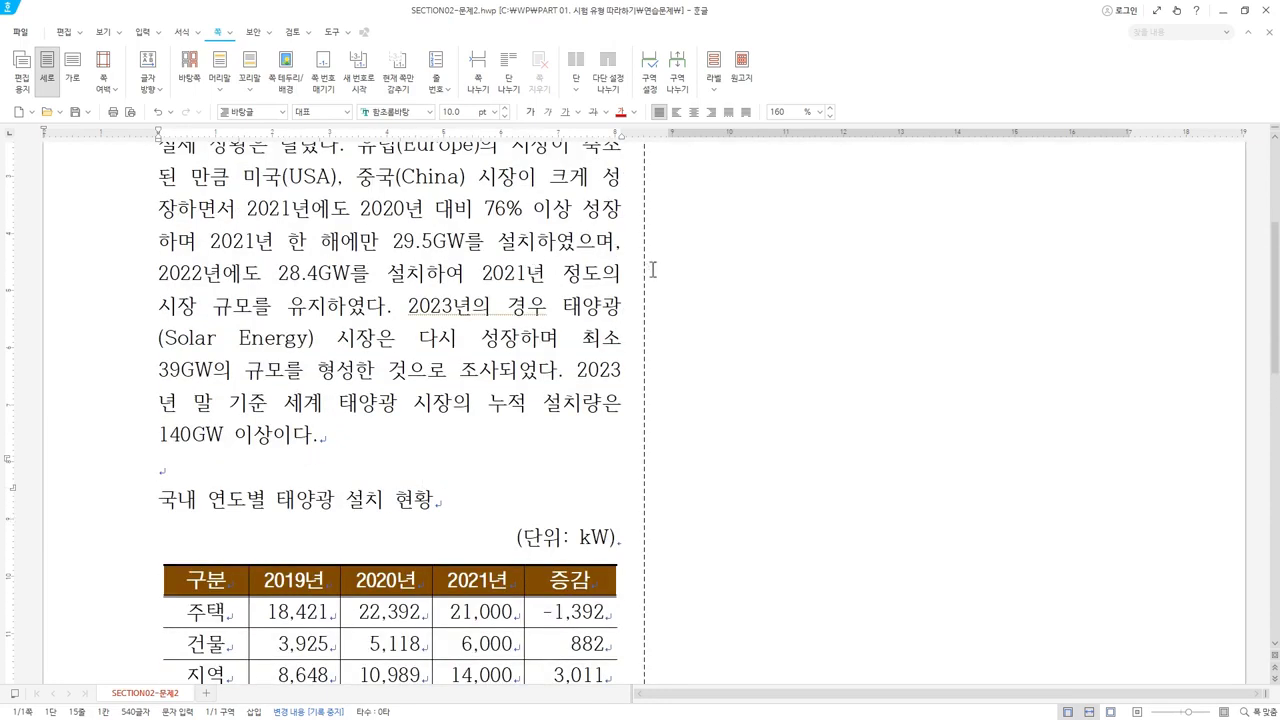
# - Change the column divider to a solid line for the whole document
pyautogui.click(585, 72)
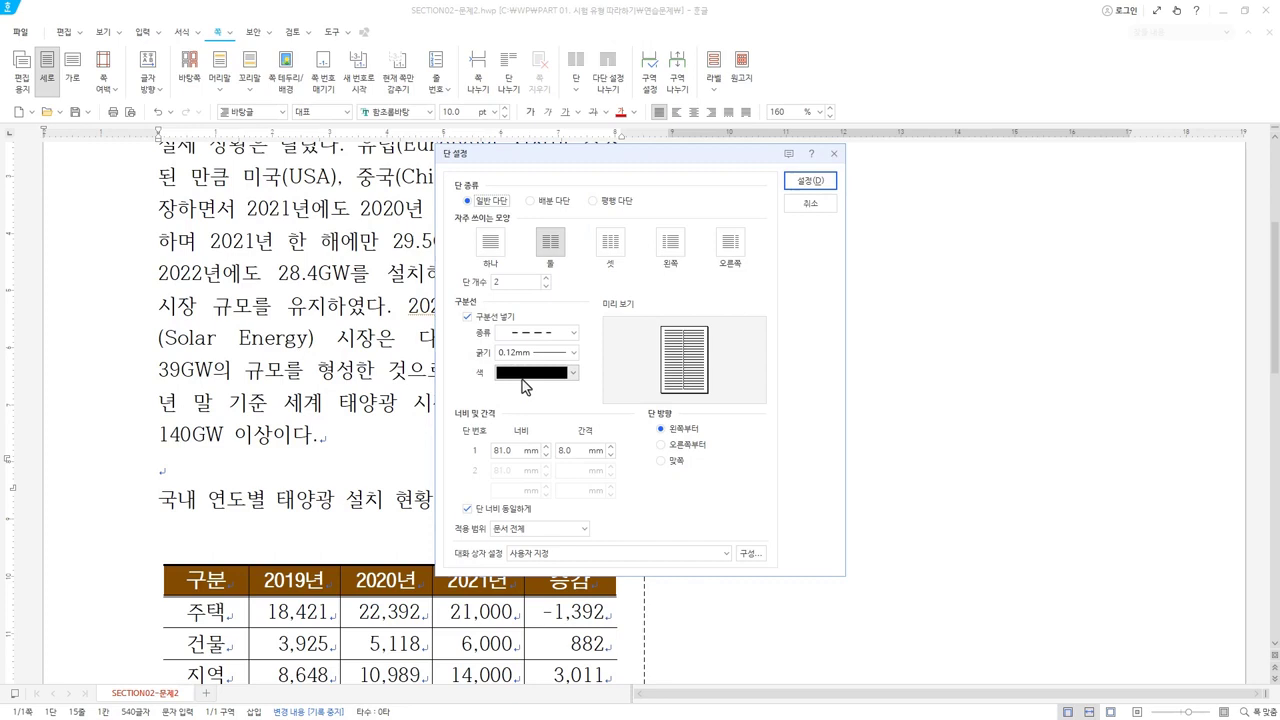
pyautogui.click(571, 334)
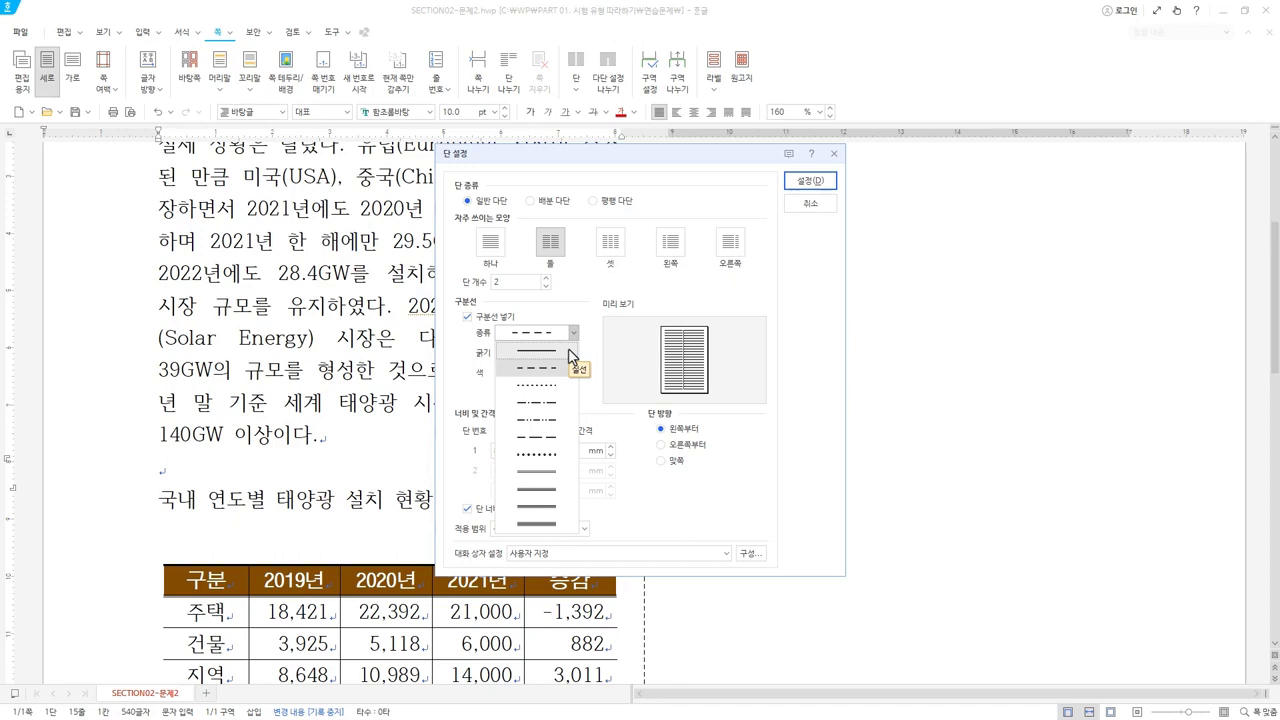
pyautogui.click(568, 350)
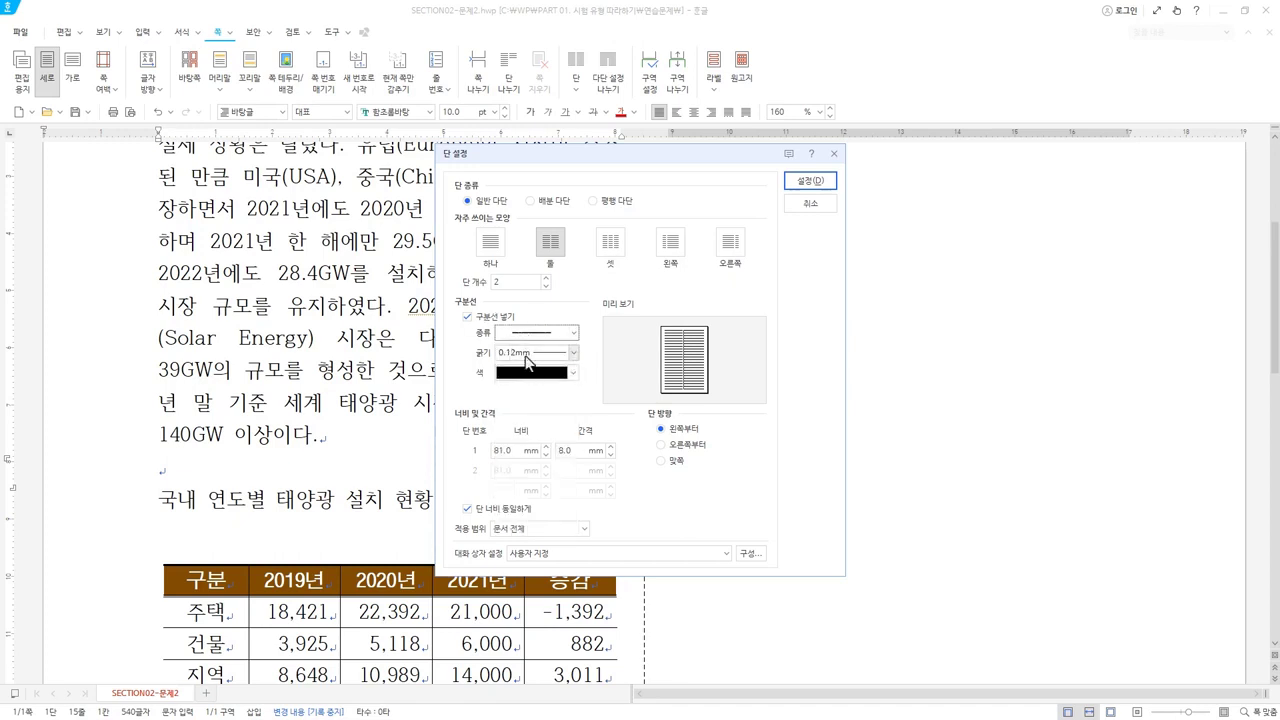
pyautogui.press('Return')
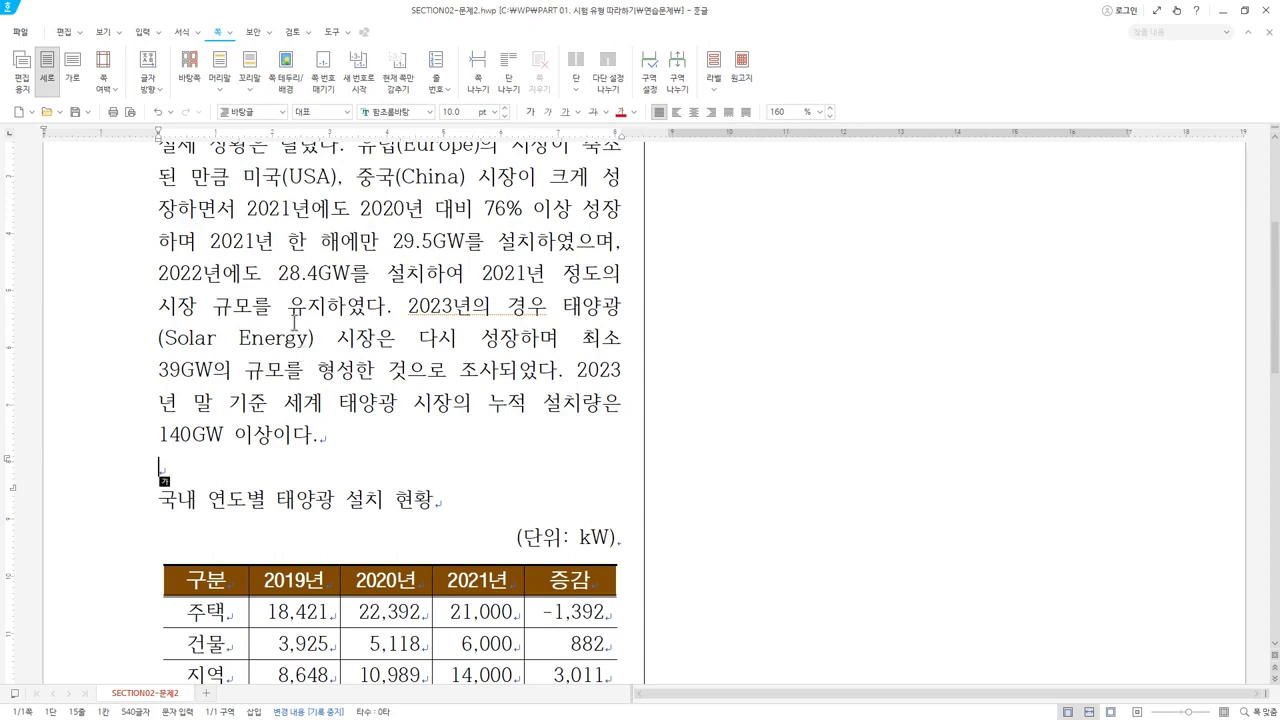
pyautogui.scroll(3, 337, 347)
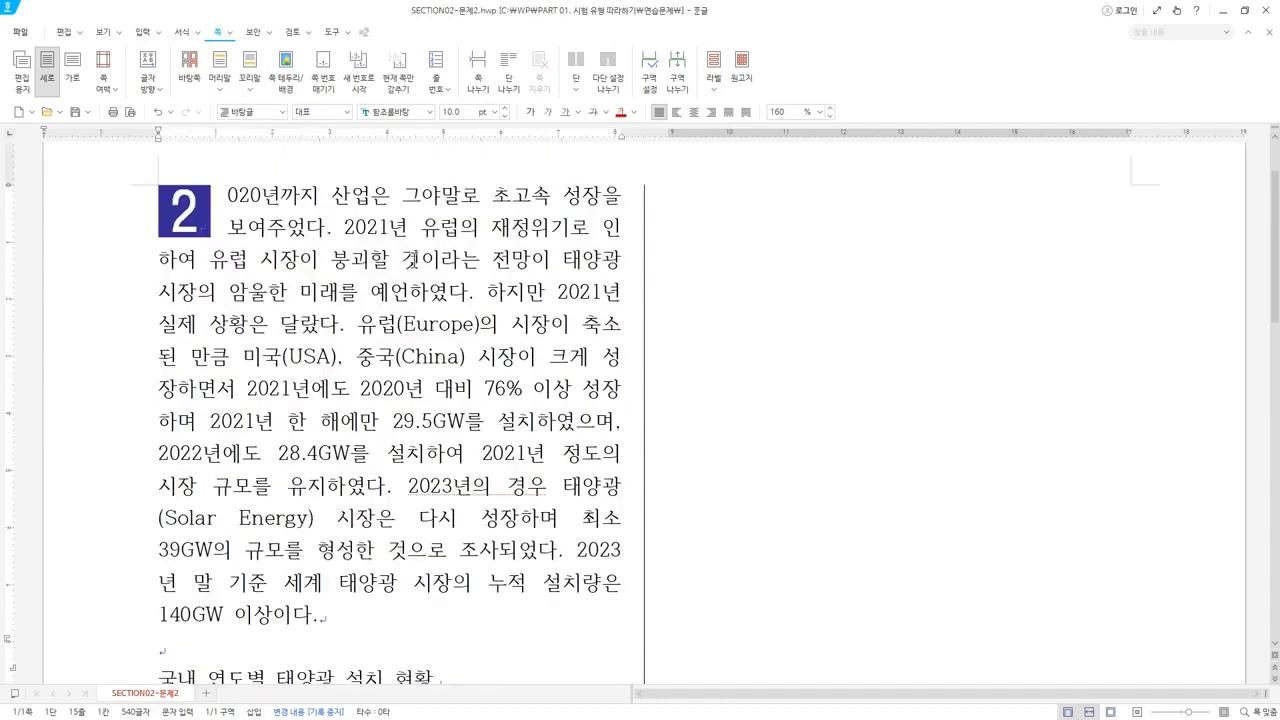
# - Review the page setup's paper size, orientation and margins, leaving them unchanged
pyautogui.click(420, 261)
pyautogui.press('F7')
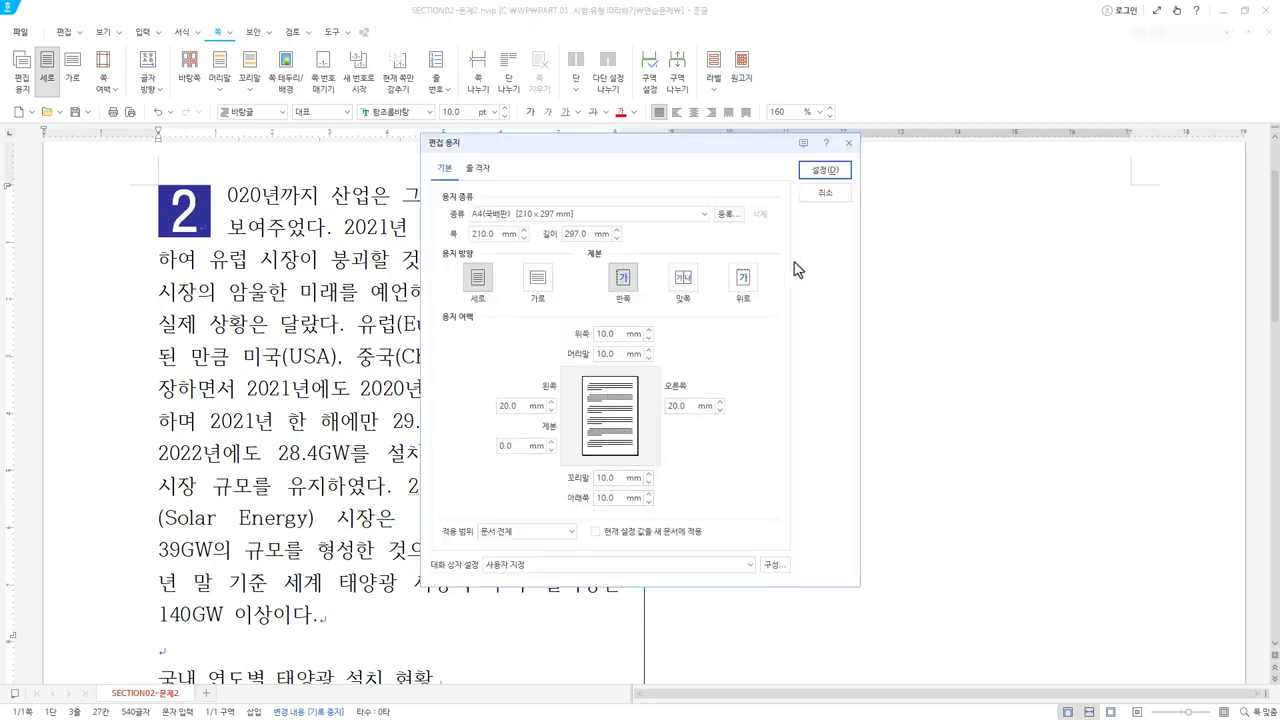
pyautogui.click(825, 192)
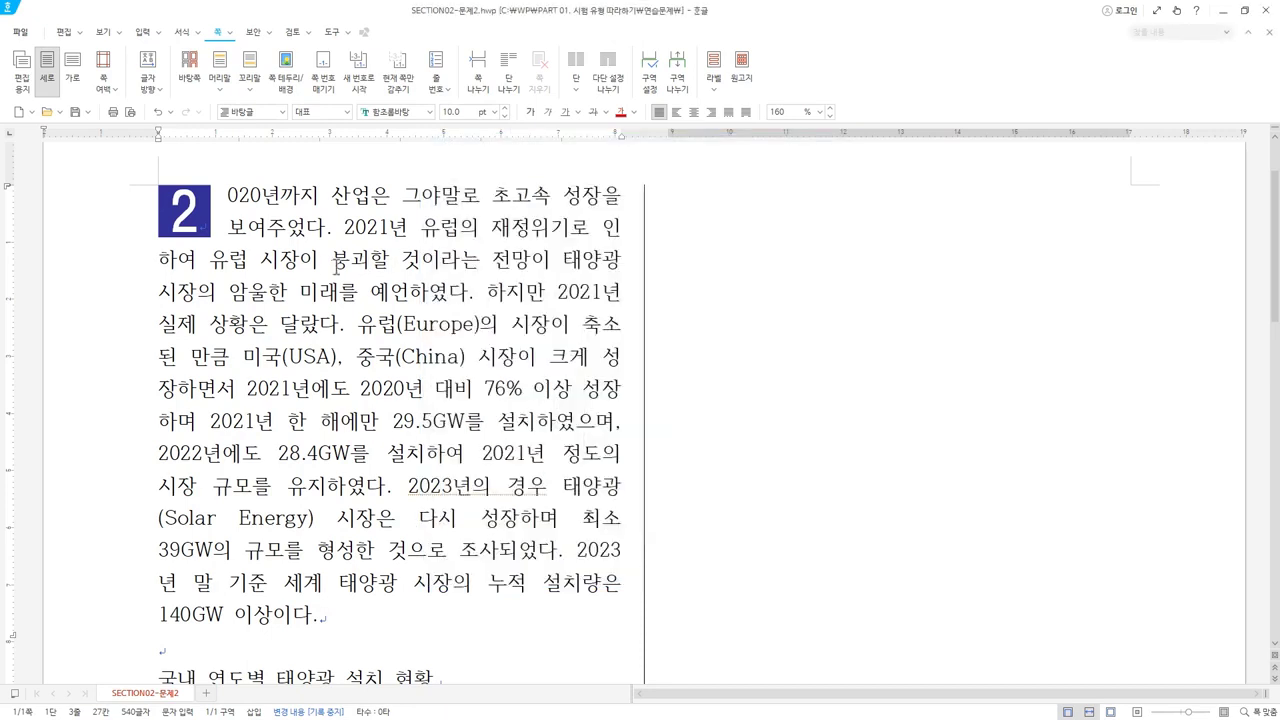
pyautogui.click(198, 266)
pyautogui.click(622, 263)
pyautogui.click(156, 322)
pyautogui.click(624, 324)
pyautogui.click(456, 456)
pyautogui.click(374, 574)
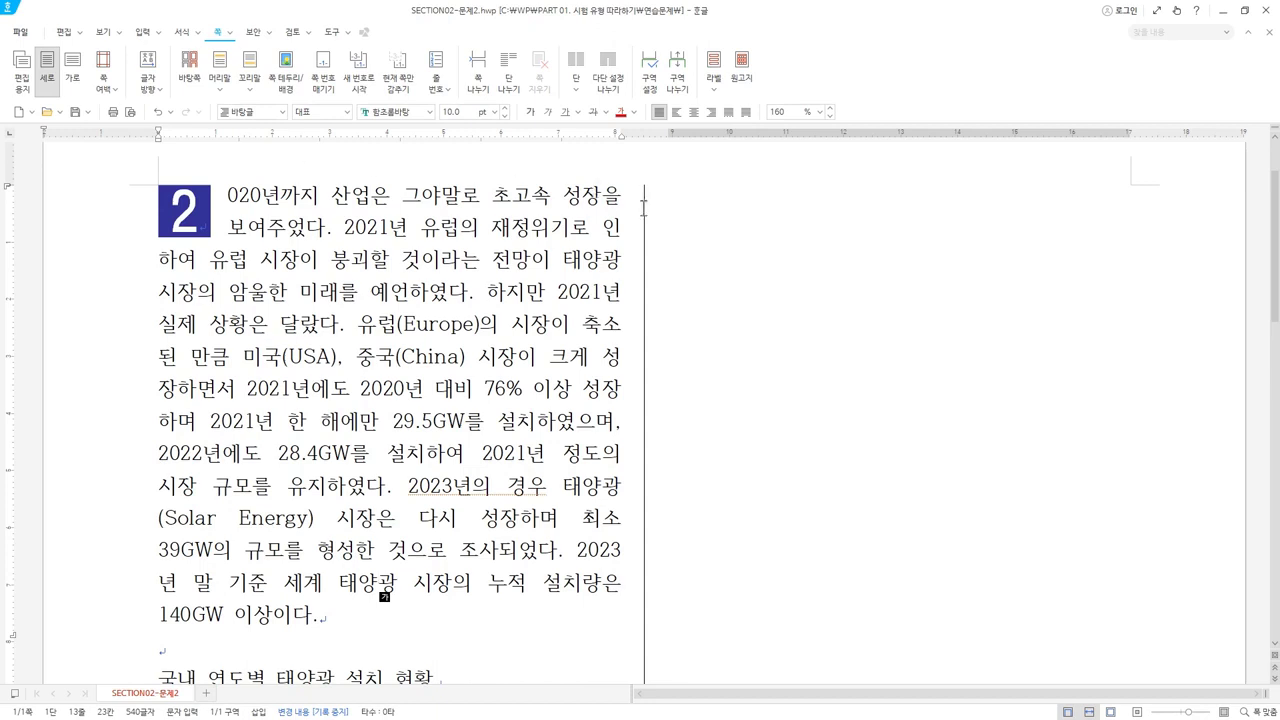
# - Open the save-as dialog for SECTION02-문제2.hwp and dismiss it without saving
pyautogui.click(87, 112)
pyautogui.click(104, 134)
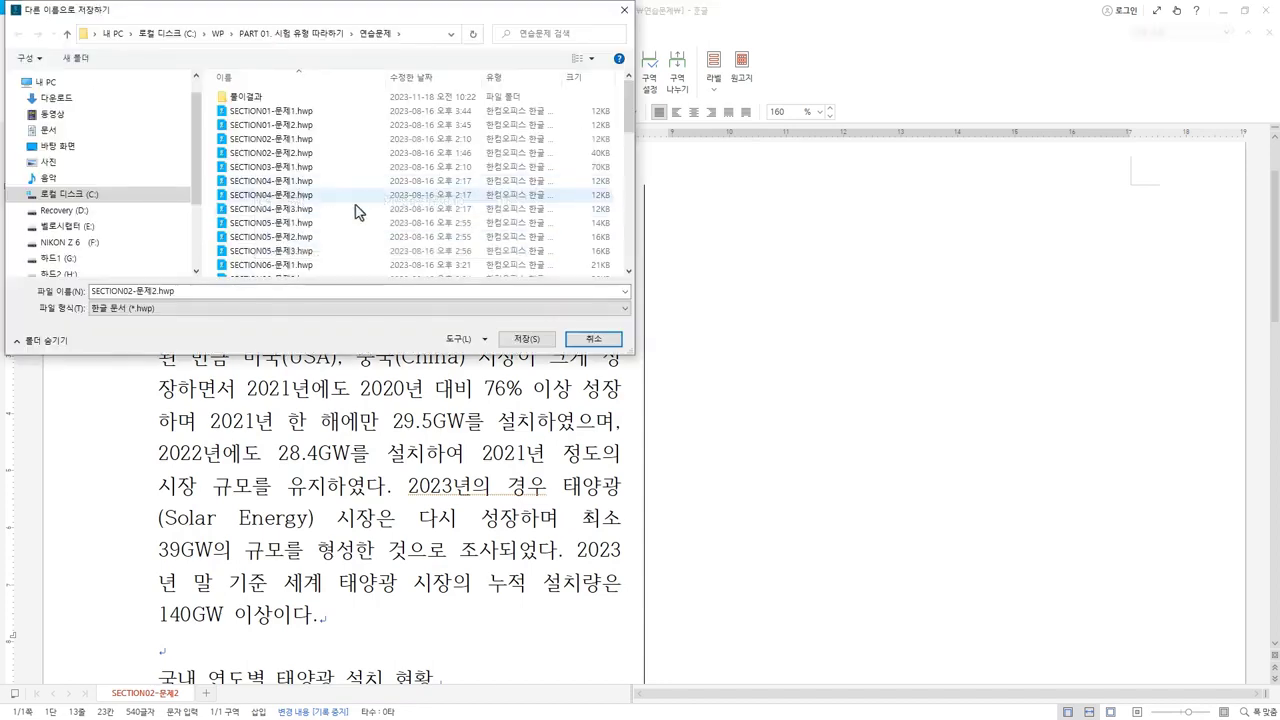
pyautogui.click(570, 338)
pyautogui.click(345, 457)
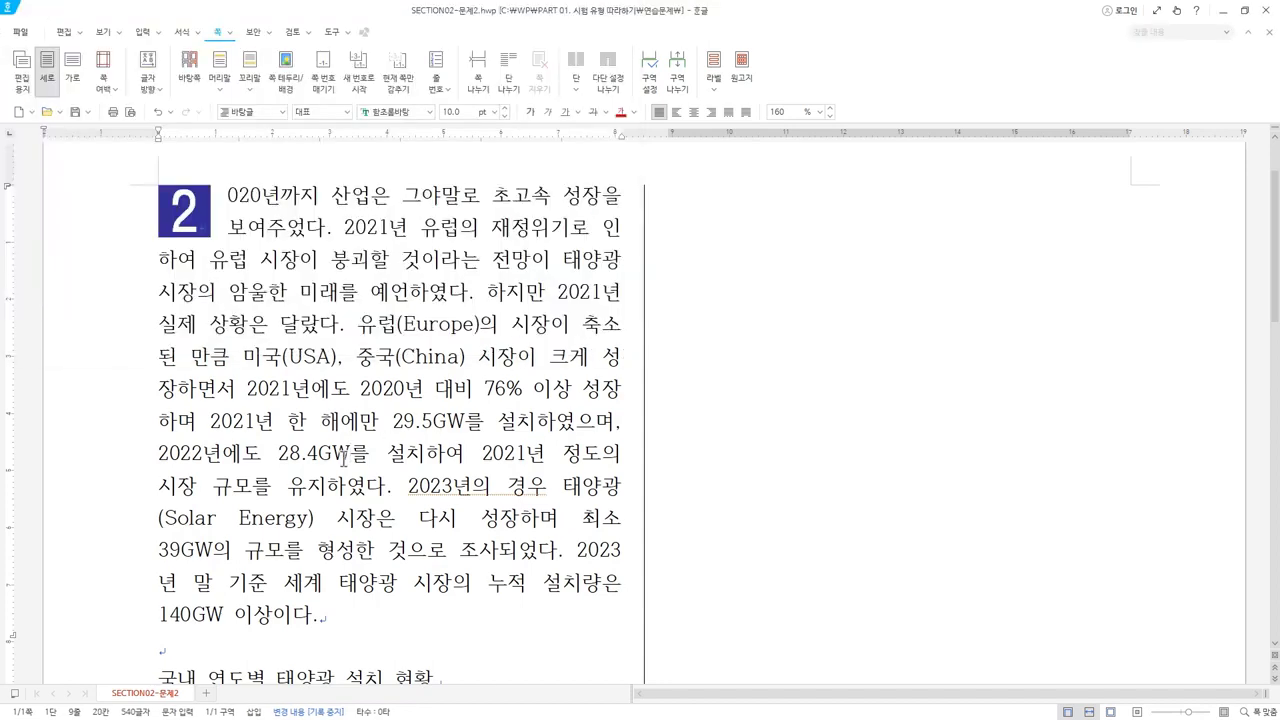